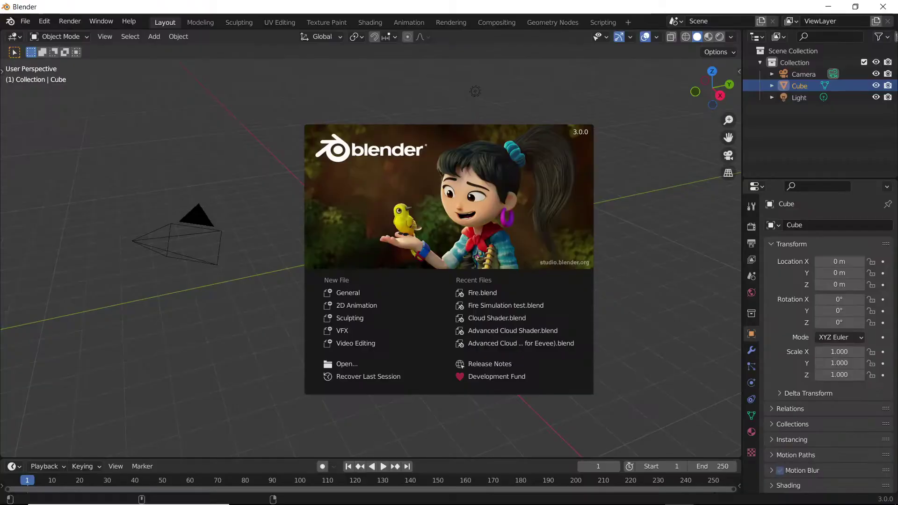
# Step: Dismiss the splash screen and delete all default objects from the scene
pyautogui.click(178, 125)
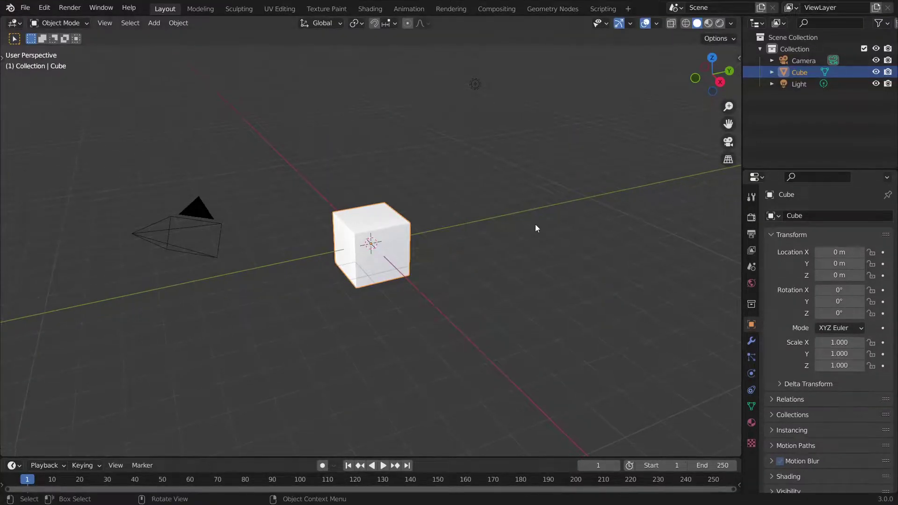
pyautogui.press('x')
pyautogui.press('a')
pyautogui.press('x')
pyautogui.click(409, 191)
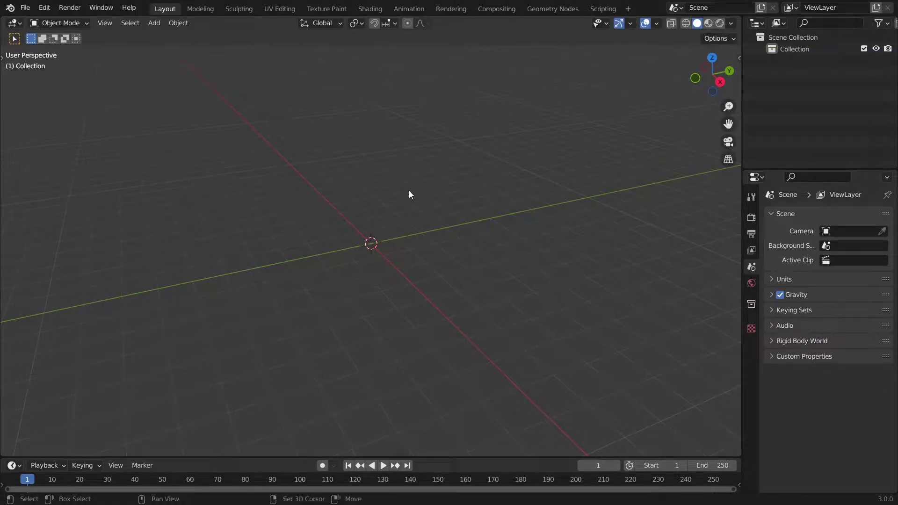
# Step: Add a plane mesh at the origin and scale it to 0.5
pyautogui.hotkey('shift', 'a')
pyautogui.moveTo(409, 191)
pyautogui.click(464, 192)
pyautogui.write('s.5')
pyautogui.press('Return')
pyautogui.scroll(-3, 433, 255)
pyautogui.moveTo(433, 254); pyautogui.dragTo(1, 199, button='middle')
pyautogui.scroll(3, 444, 278)
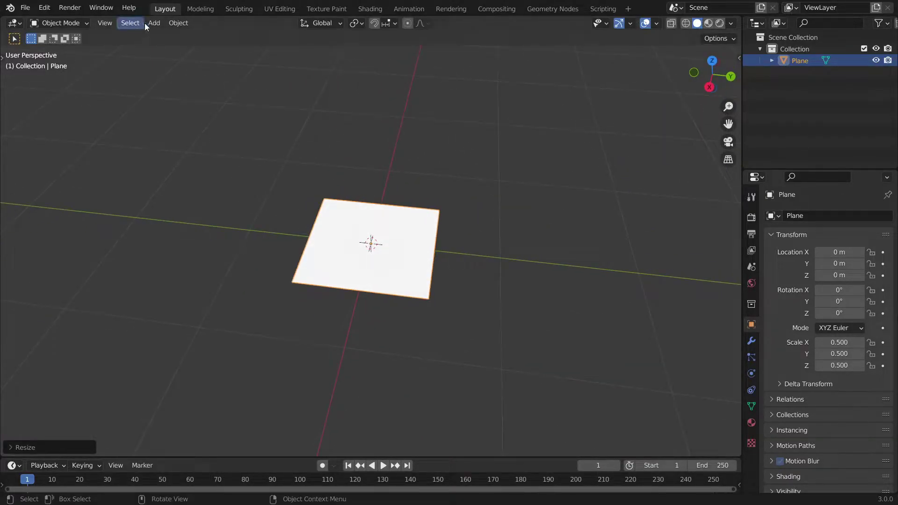
# Step: Apply the Quick Smoke effect to the plane
pyautogui.click(177, 25)
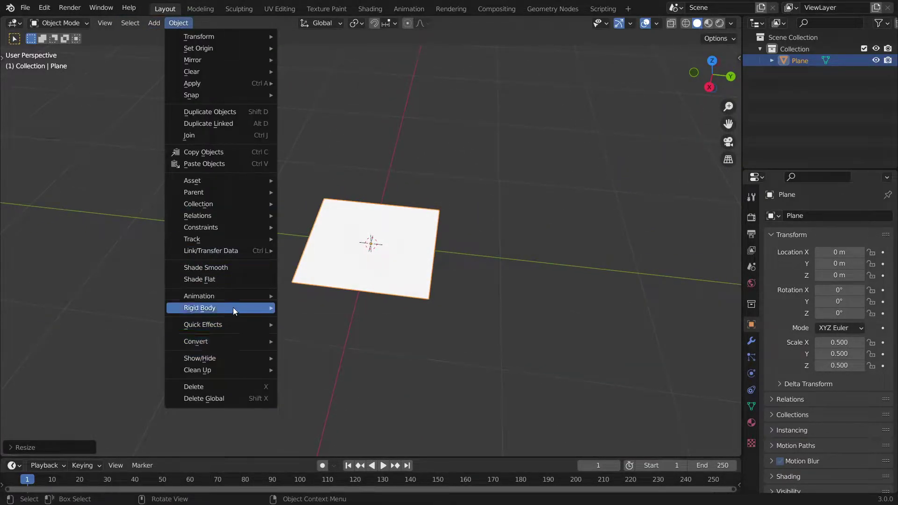
pyautogui.moveTo(232, 324)
pyautogui.click(327, 347)
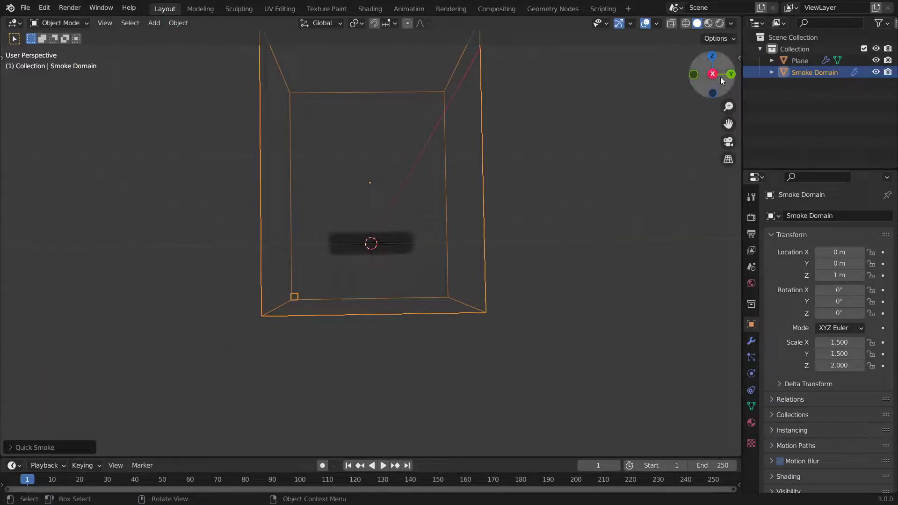
# Step: Raise the smoke domain to about Z 1.71 m and shrink it uniformly to about 1.03 × 1.03 × 1.37 scale
pyautogui.scroll(1, 313, 280)
pyautogui.keyDown('shift'); pyautogui.moveTo(504, 179); pyautogui.dragTo(498, 240, button='middle'); pyautogui.keyUp('shift')
pyautogui.scroll(2, 505, 309)
pyautogui.press('g')
pyautogui.press('z')
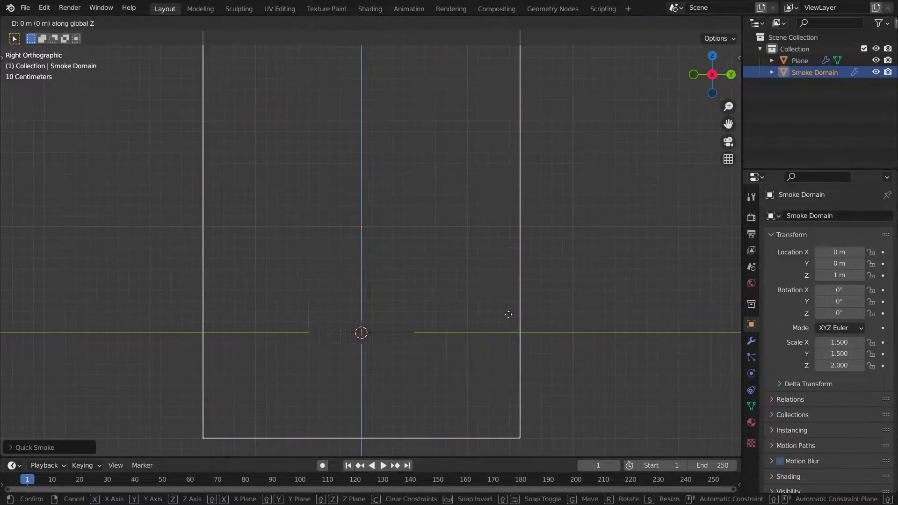
pyautogui.click(515, 243)
pyautogui.scroll(-3, 575, 164)
pyautogui.press('s')
pyautogui.click(510, 180)
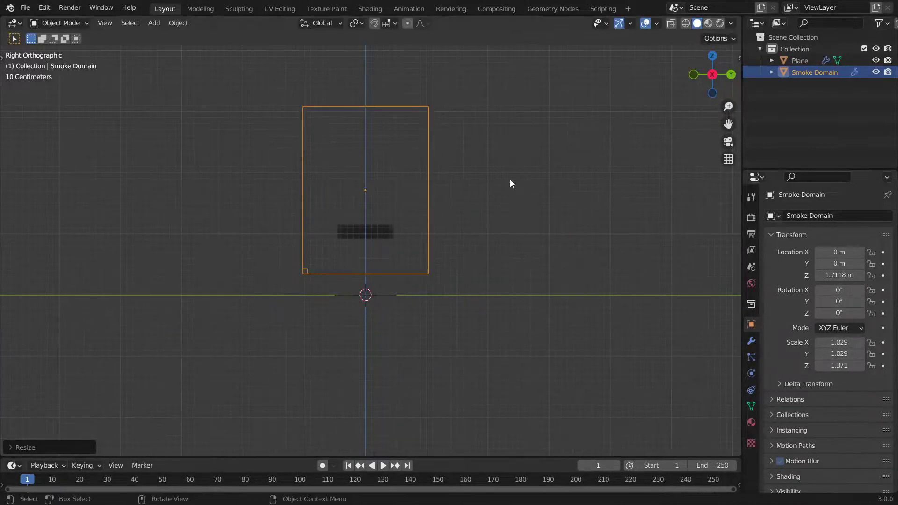
# Step: Lower the smoke domain around the plane and reduce its Z scale to about 1.146
pyautogui.press('g')
pyautogui.press('z')
pyautogui.click(509, 214)
pyautogui.scroll(3, 509, 214)
pyautogui.press('s')
pyautogui.press('z')
pyautogui.click(500, 210)
pyautogui.press('g')
pyautogui.press('z')
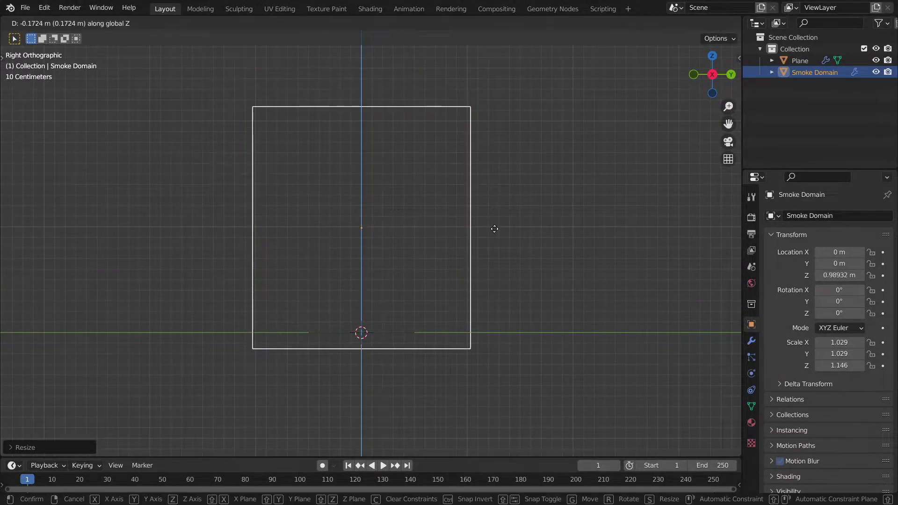
pyautogui.click(494, 229)
# Step: Fine-tune the smoke domain to about Z 0.90 m and 1.03 × 1.03 × 1.05 scale, with its base just below the plane
pyautogui.scroll(1, 495, 228)
pyautogui.press('g')
pyautogui.press('z')
pyautogui.click(494, 236)
pyautogui.press('s')
pyautogui.click(480, 237)
pyautogui.press('g')
pyautogui.press('z')
pyautogui.click(477, 240)
pyautogui.press('g')
pyautogui.press('z')
pyautogui.press('s')
pyautogui.click(478, 251)
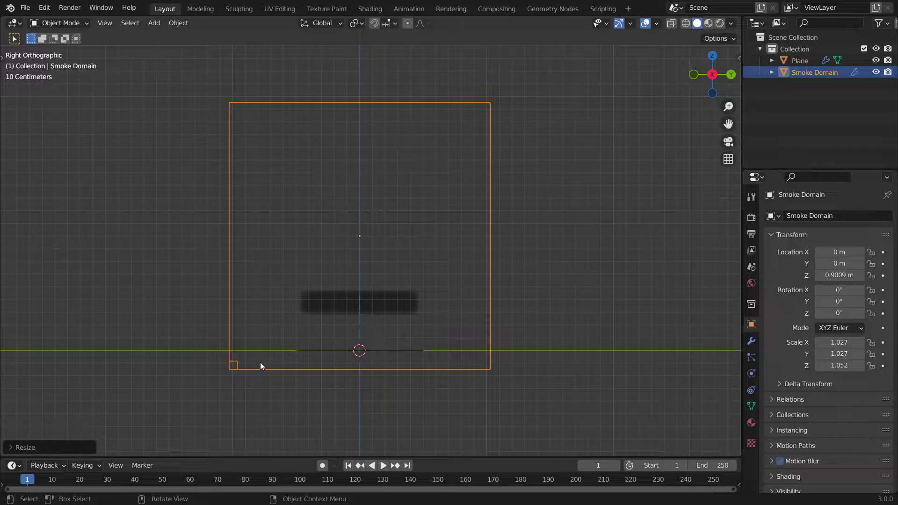
# Step: Set the plane's fluid flow type to Fire in its physics settings
pyautogui.scroll(2, 310, 282)
pyautogui.moveTo(377, 323); pyautogui.dragTo(378, 290, button='middle')
pyautogui.scroll(-4, 387, 284)
pyautogui.click(753, 376)
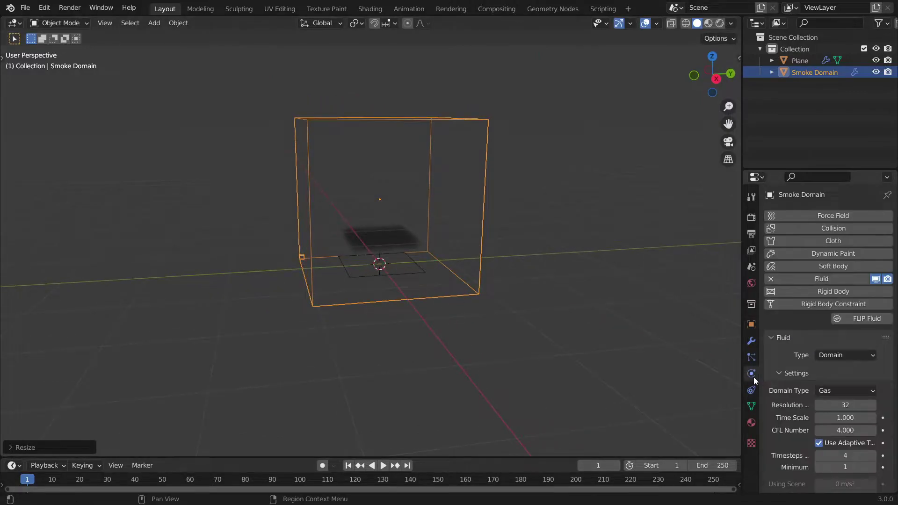
pyautogui.scroll(3, 380, 292)
pyautogui.click(427, 302)
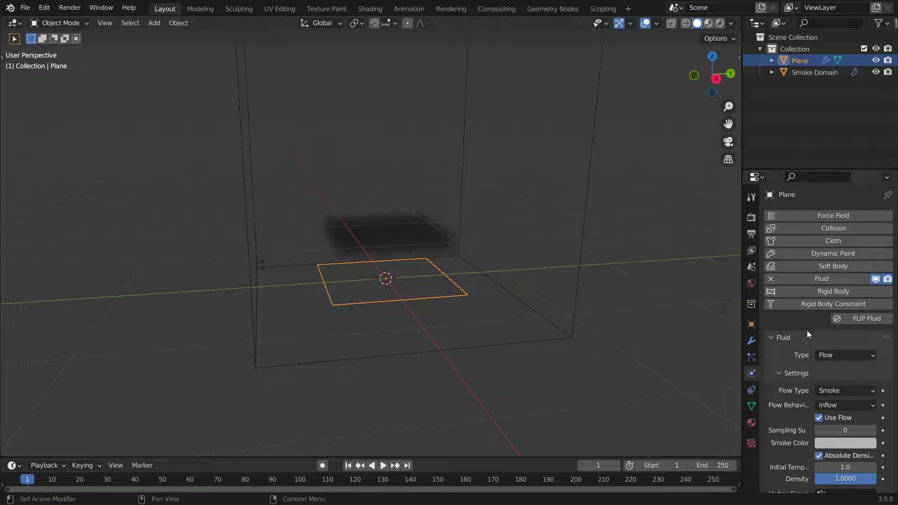
pyautogui.click(840, 391)
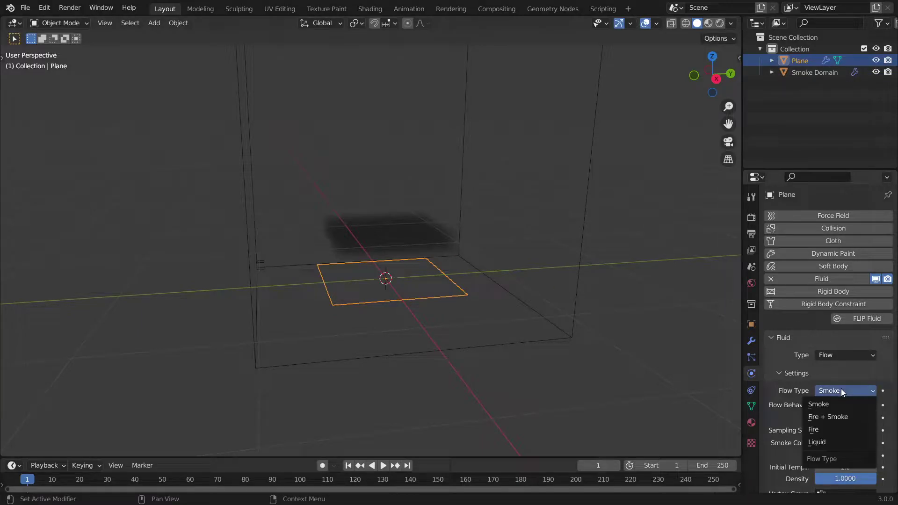
pyautogui.click(829, 426)
# Step: Set the smoke domain's resolution divisions to 64 and play the simulation, examining the flames from several sides
pyautogui.click(556, 333)
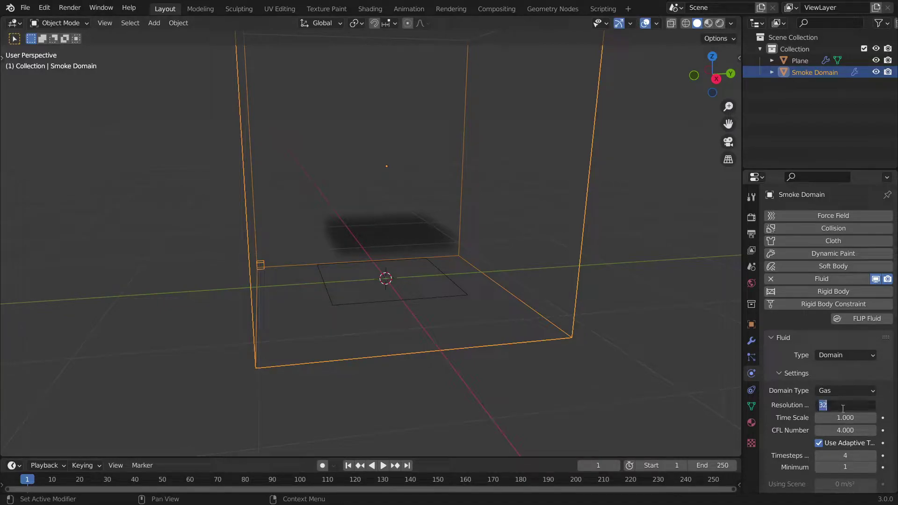
pyautogui.press('Return')
pyautogui.press('space')
pyautogui.click(574, 240)
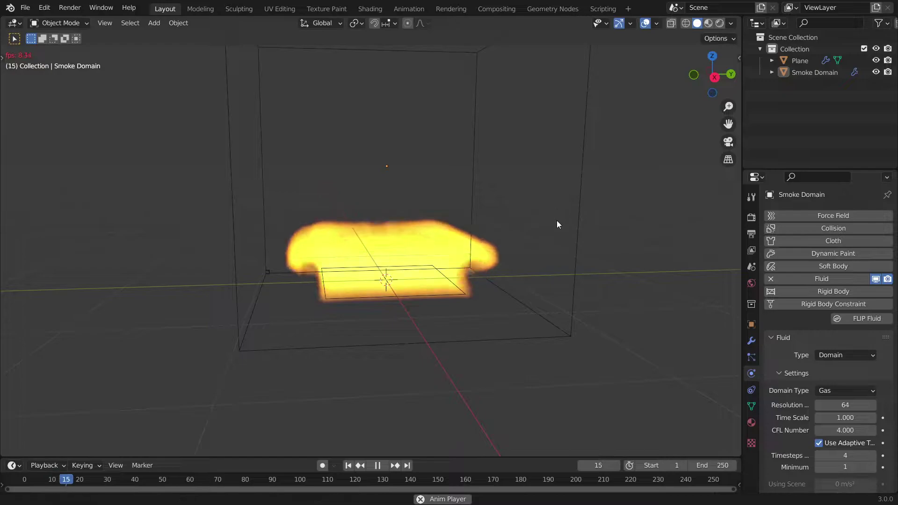
pyautogui.scroll(-1, 549, 217)
pyautogui.moveTo(540, 214); pyautogui.dragTo(534, 198, button='middle')
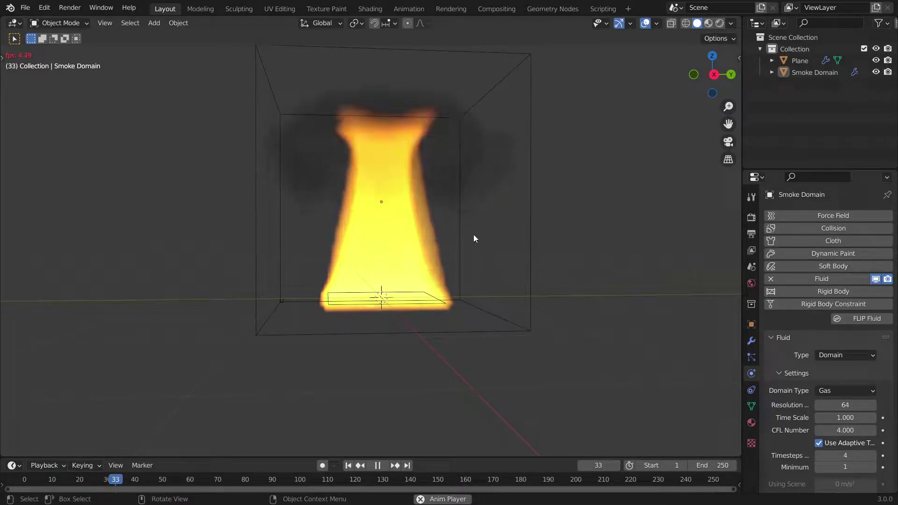
pyautogui.moveTo(495, 204); pyautogui.dragTo(404, 246, button='middle')
pyautogui.moveTo(508, 242); pyautogui.dragTo(408, 234, button='middle')
pyautogui.press('space')
pyautogui.moveTo(365, 200); pyautogui.dragTo(503, 221, button='middle')
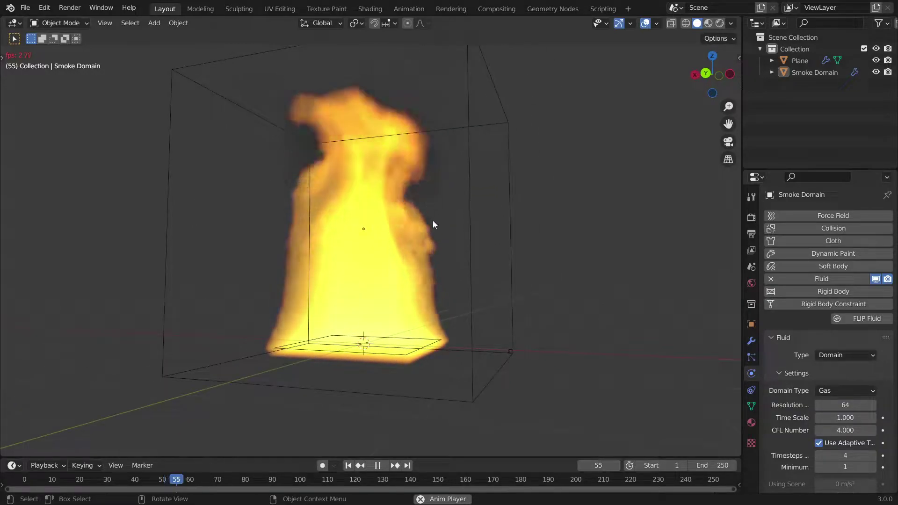
# Step: Set the fire vorticity of the smoke domain to 1.2
pyautogui.scroll(-12, 897, 246)
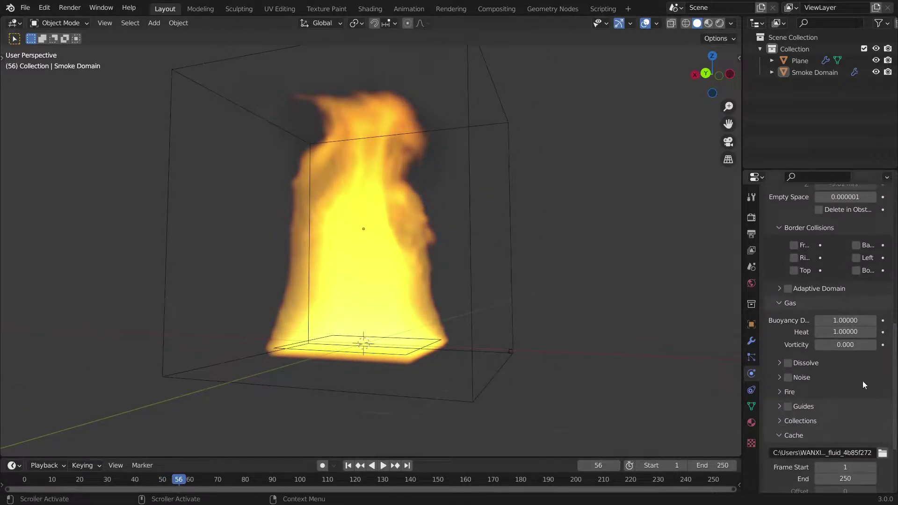
pyautogui.scroll(-3, 801, 396)
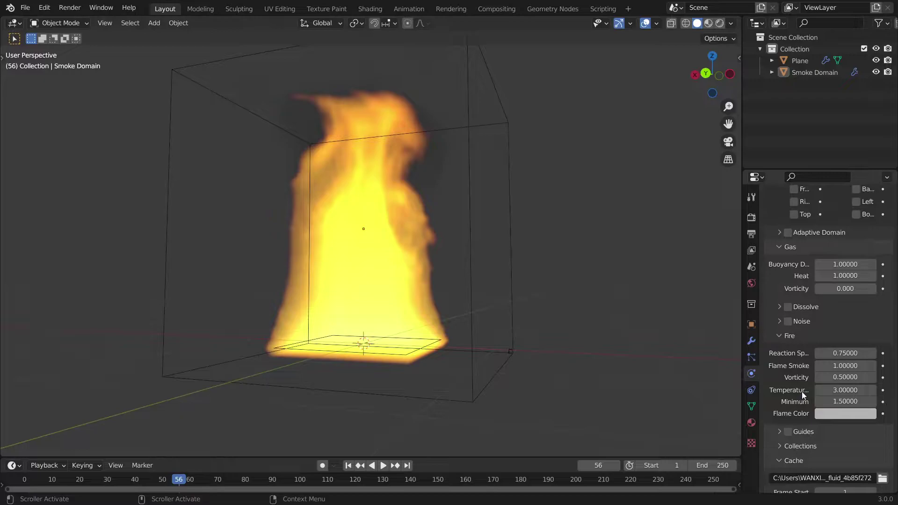
pyautogui.click(841, 376)
pyautogui.write('1.2')
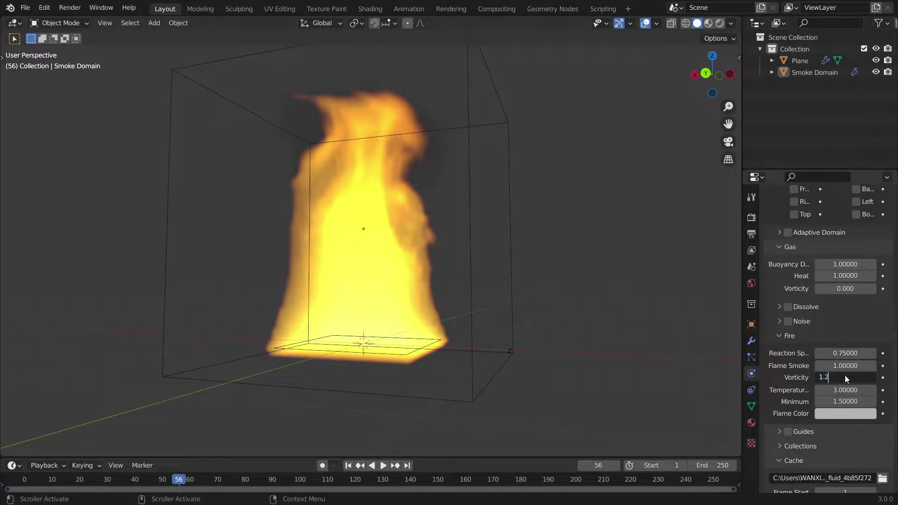
pyautogui.press('Return')
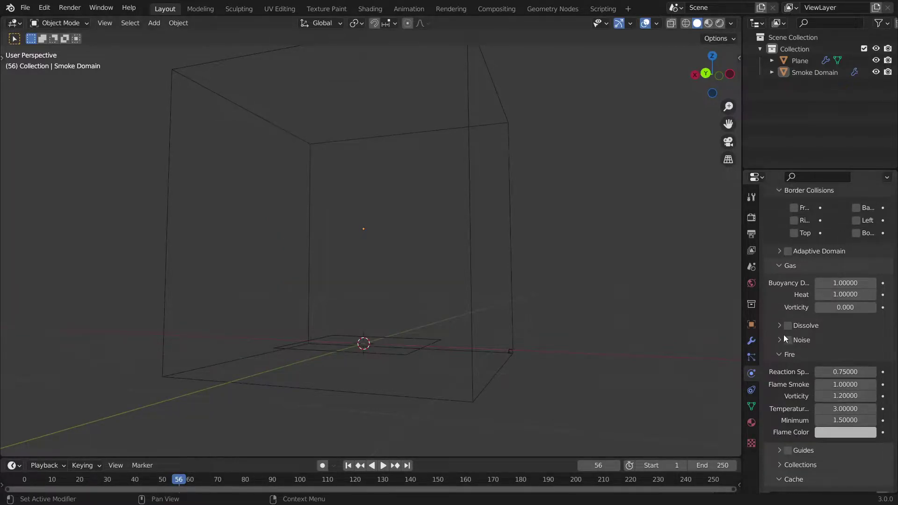
# Step: Replay the simulation from the first frame and examine the flame detail and height from different angles
pyautogui.hotkey('shift', 'Left')
pyautogui.press('space')
pyautogui.scroll(3, 380, 246)
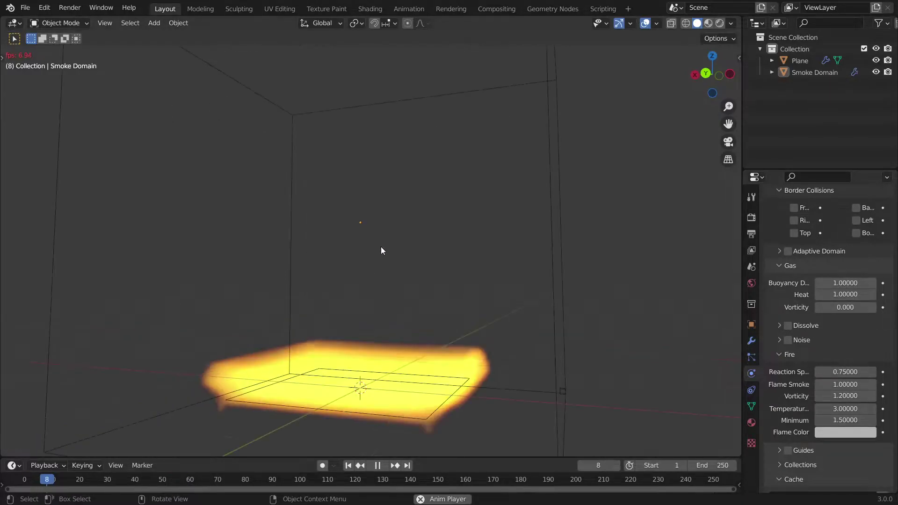
pyautogui.moveTo(423, 249); pyautogui.dragTo(385, 244, button='middle')
pyautogui.scroll(-4, 441, 251)
pyautogui.scroll(1, 394, 244)
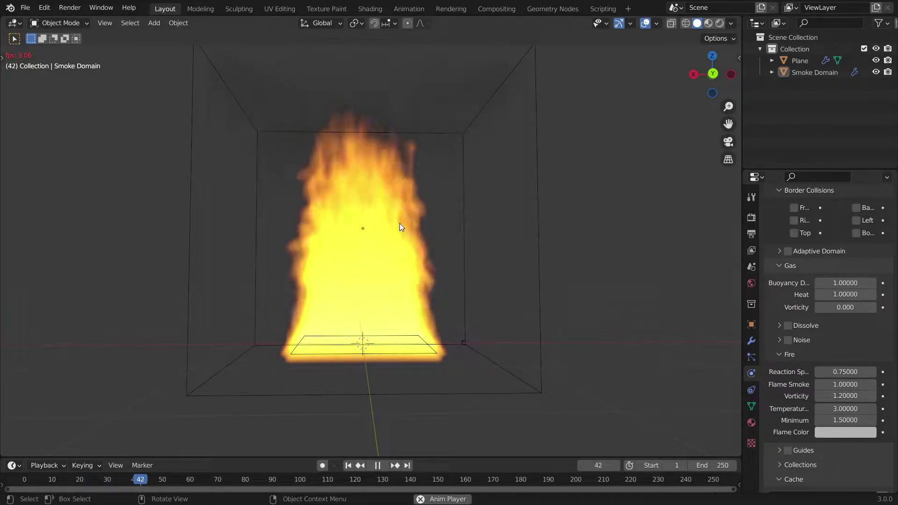
pyautogui.moveTo(497, 220)
pyautogui.mouseDown(button='middle')
pyautogui.moveTo(561, 227)
pyautogui.moveTo(423, 226)
pyautogui.moveTo(551, 225)
pyautogui.moveTo(503, 248)
pyautogui.moveTo(486, 234)
pyautogui.mouseUp(button='middle')
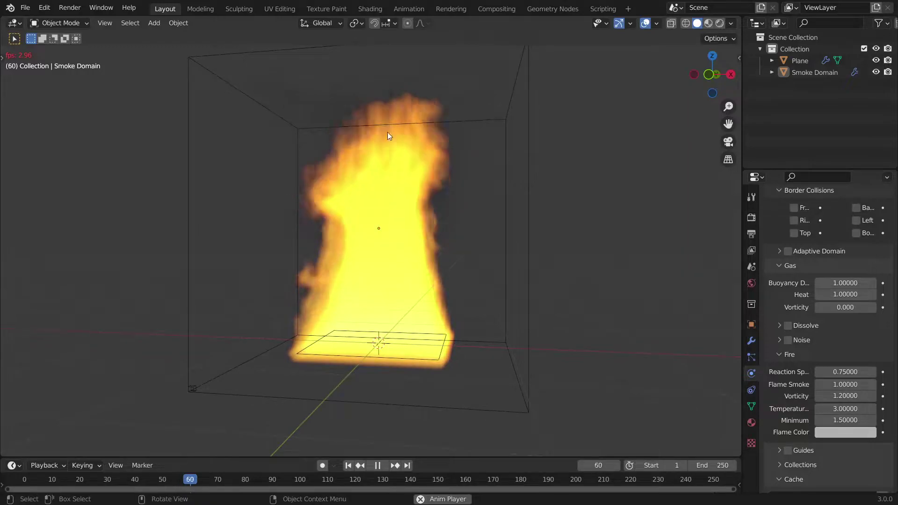
pyautogui.scroll(-3, 387, 132)
pyautogui.scroll(3, 388, 119)
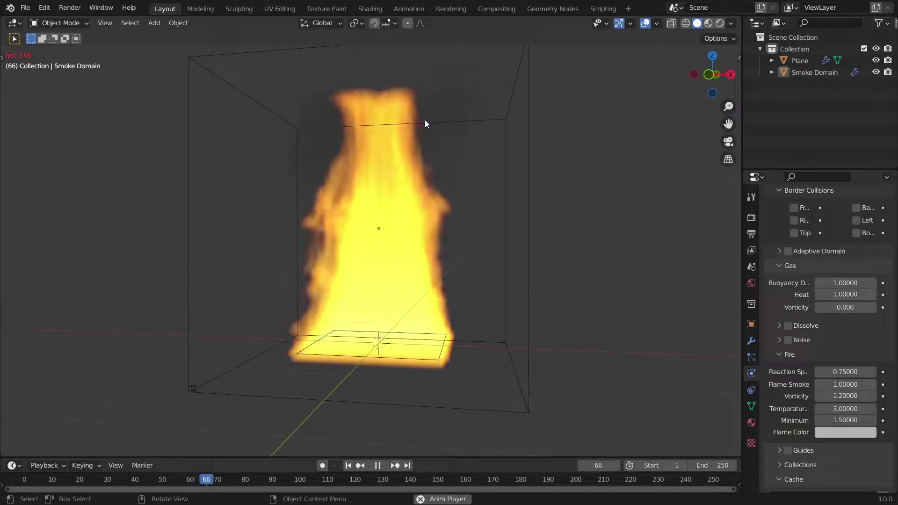
pyautogui.press('space')
# Step: Add a cube mesh and scale it to 0.5
pyautogui.scroll(-3, 391, 194)
pyautogui.hotkey('shift', 'a')
pyautogui.moveTo(420, 190)
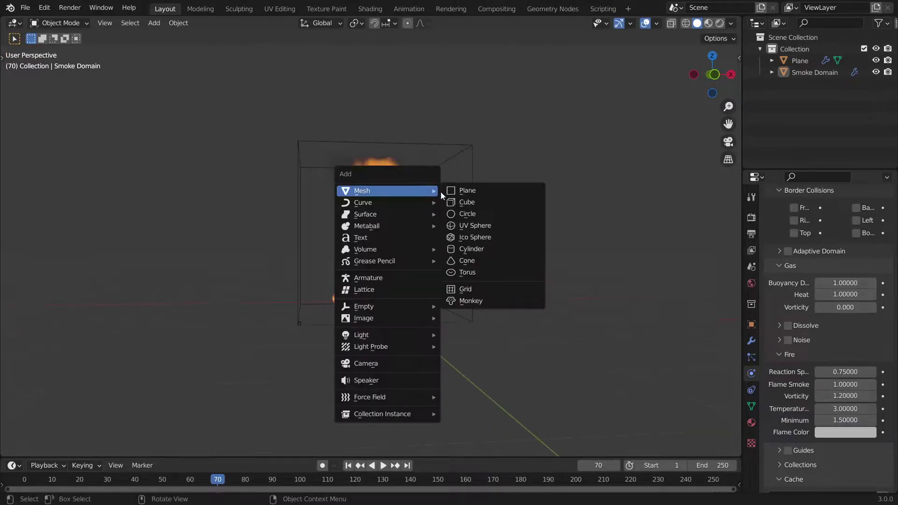
pyautogui.click(461, 203)
pyautogui.write('s0.5')
pyautogui.press('Return')
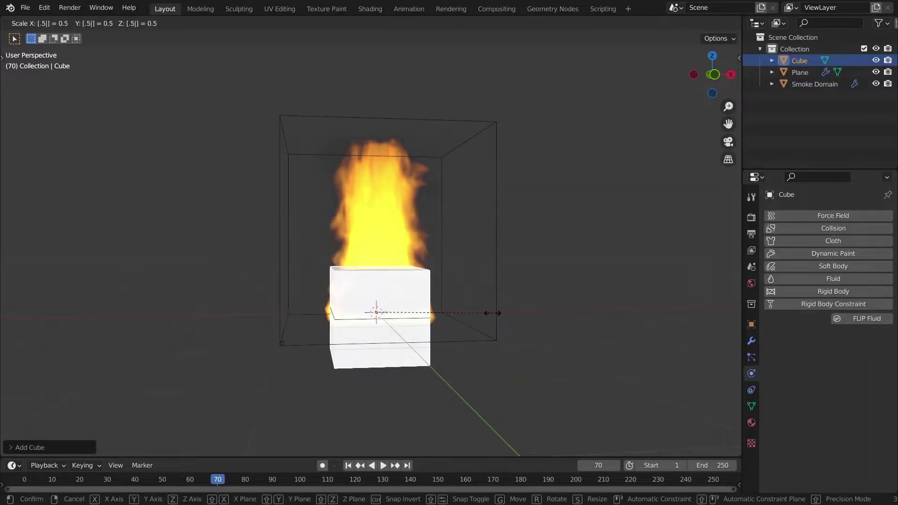
# Step: Move the cube out of the flames to stand beside the fire as a size reference
pyautogui.click(418, 264)
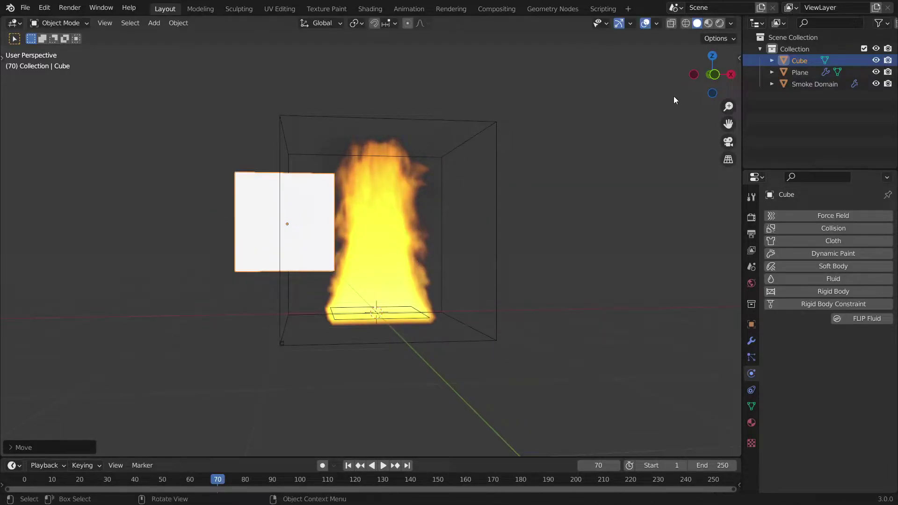
pyautogui.click(717, 74)
pyautogui.press('g')
pyautogui.click(424, 239)
pyautogui.middleClick(422, 238)
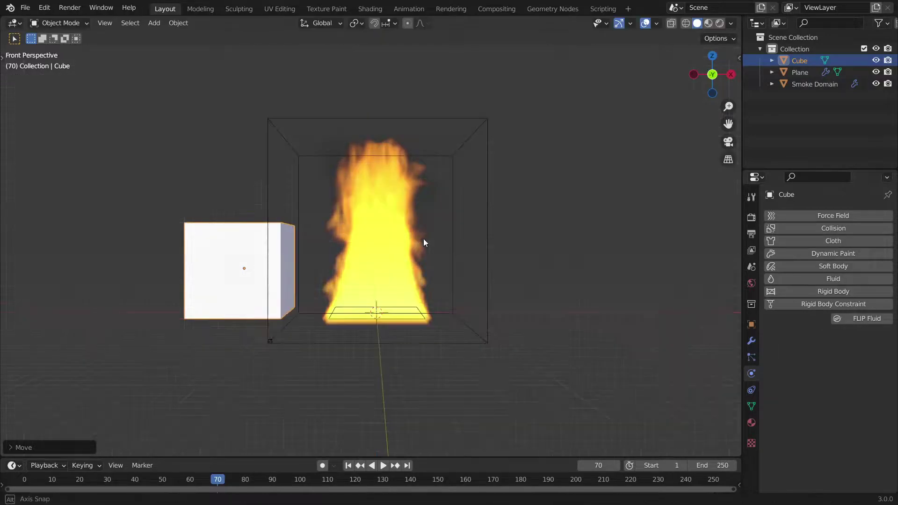
# Step: Set the fire reaction speed of the smoke domain to 1.0
pyautogui.click(494, 239)
pyautogui.click(436, 279)
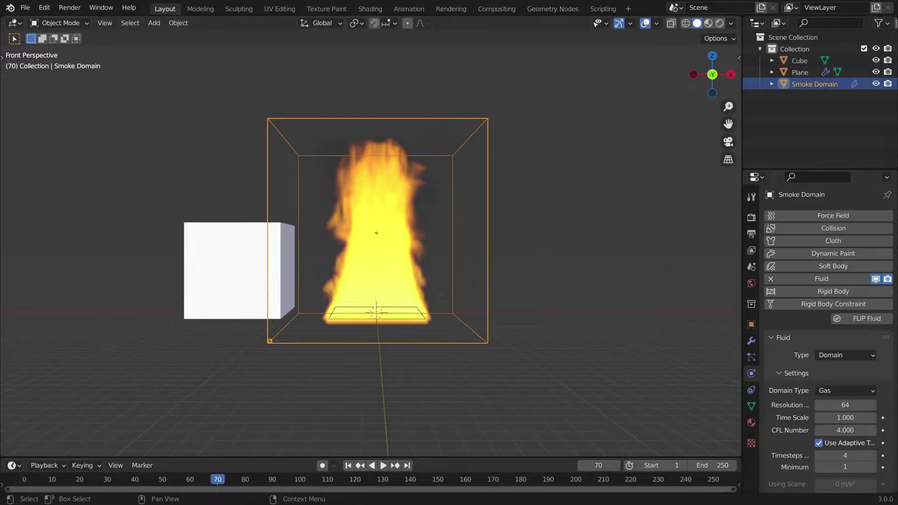
pyautogui.moveTo(894, 243); pyautogui.dragTo(895, 344)
pyautogui.scroll(2, 413, 163)
pyautogui.scroll(-3, 884, 330)
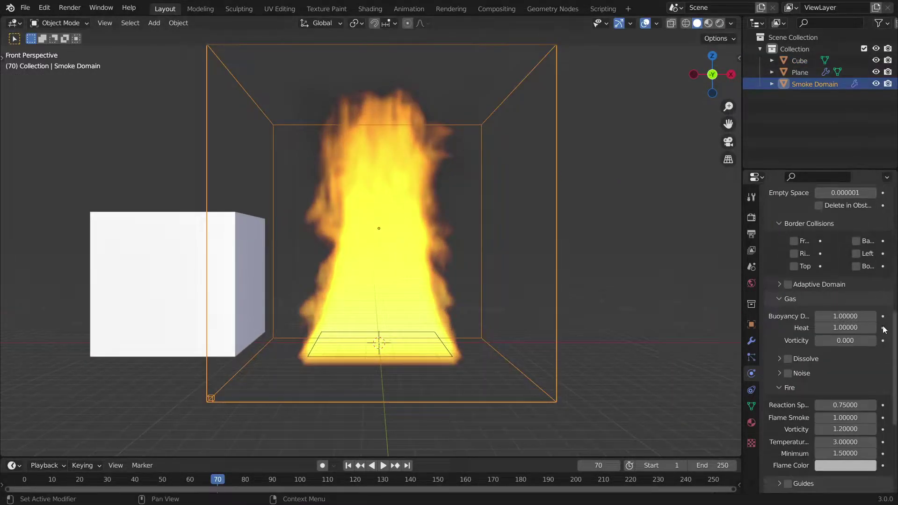
pyautogui.press('Return')
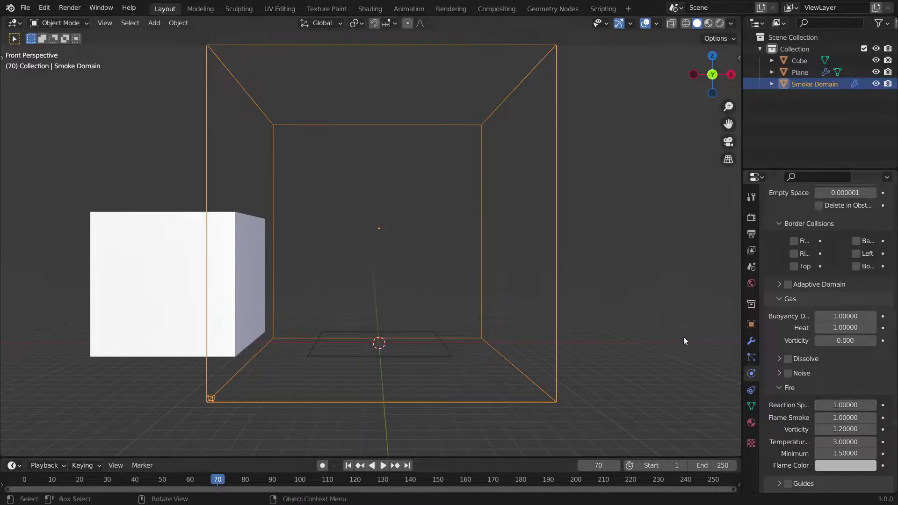
# Step: Replay the simulation from the first frame and compare the flame height with the reference cube
pyautogui.hotkey('shift', 'Left')
pyautogui.press('space')
pyautogui.click(683, 340)
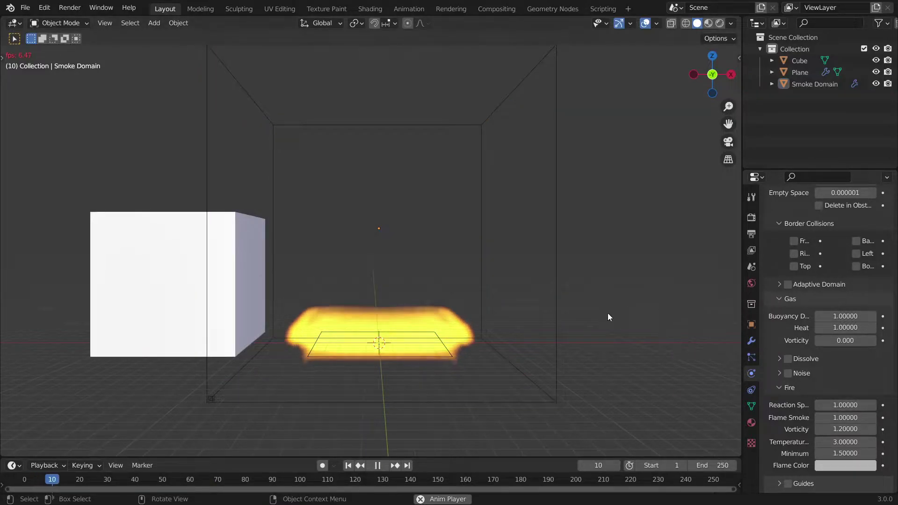
pyautogui.scroll(-1, 615, 291)
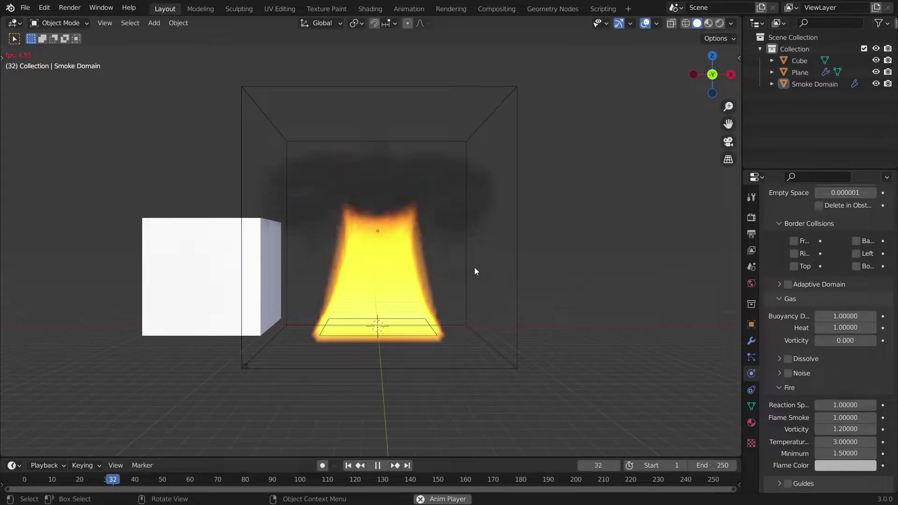
pyautogui.scroll(1, 529, 290)
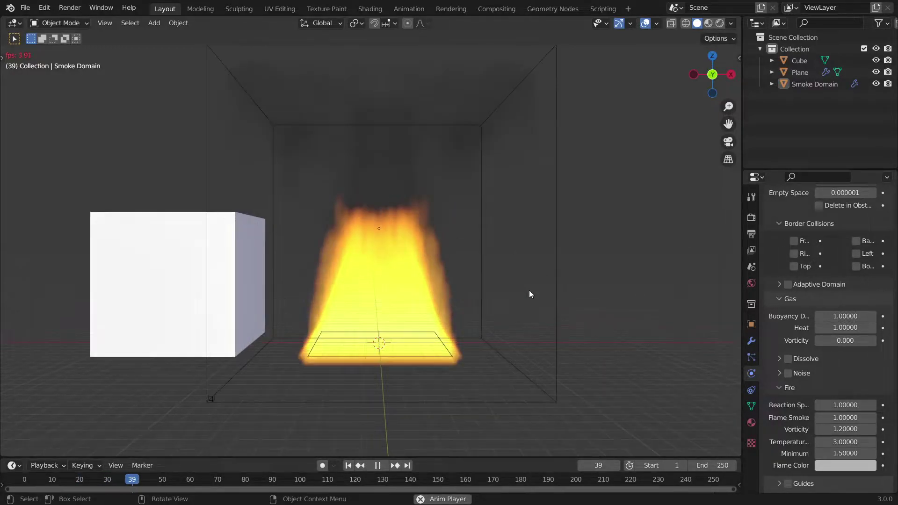
pyautogui.moveTo(374, 260); pyautogui.dragTo(490, 231, button='middle')
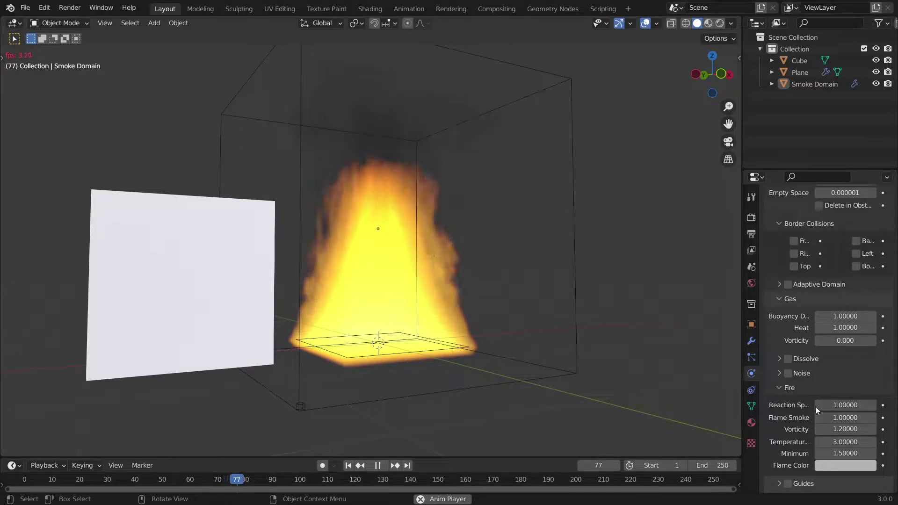
# Step: Continue the fire playback and examine the flames beside the reference cube from the front
pyautogui.moveTo(465, 257); pyautogui.dragTo(426, 260, button='middle')
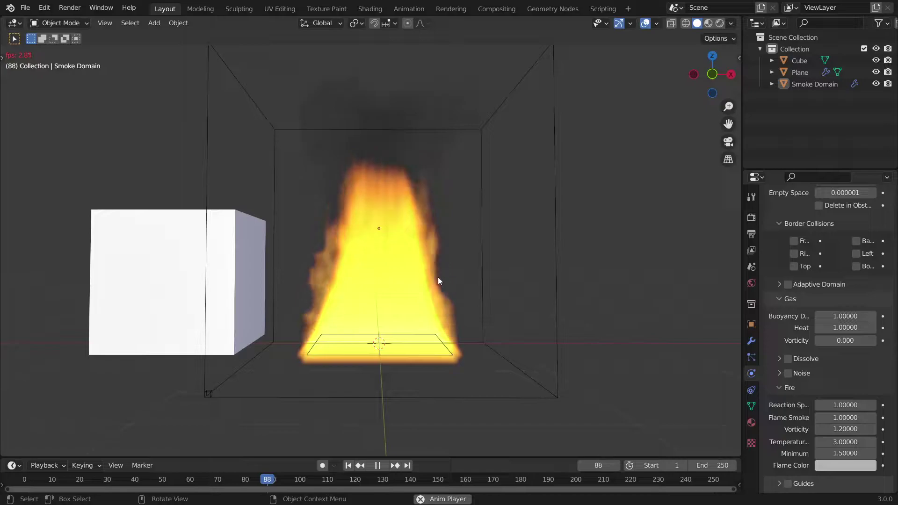
pyautogui.press('space')
pyautogui.scroll(15, 795, 370)
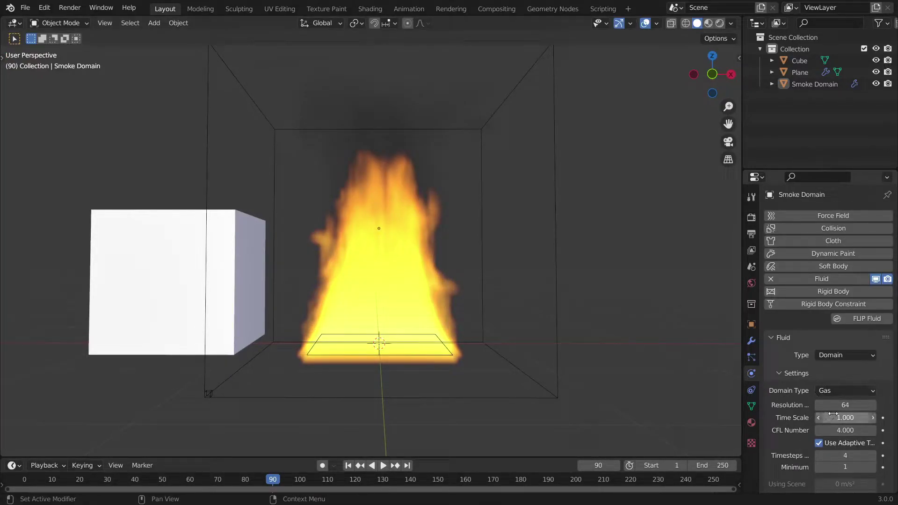
pyautogui.press('space')
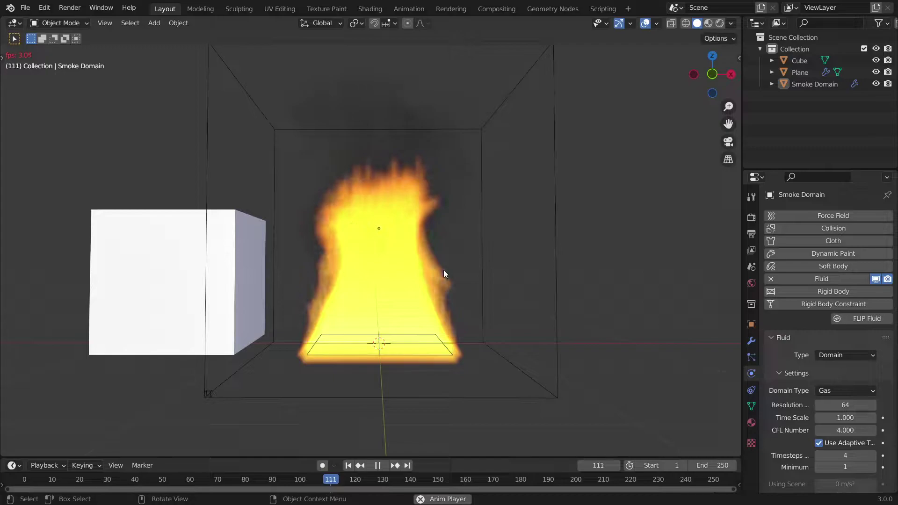
pyautogui.press('space')
# Step: Save the project in the Projects folder as Fire.blend
pyautogui.scroll(-10, 877, 469)
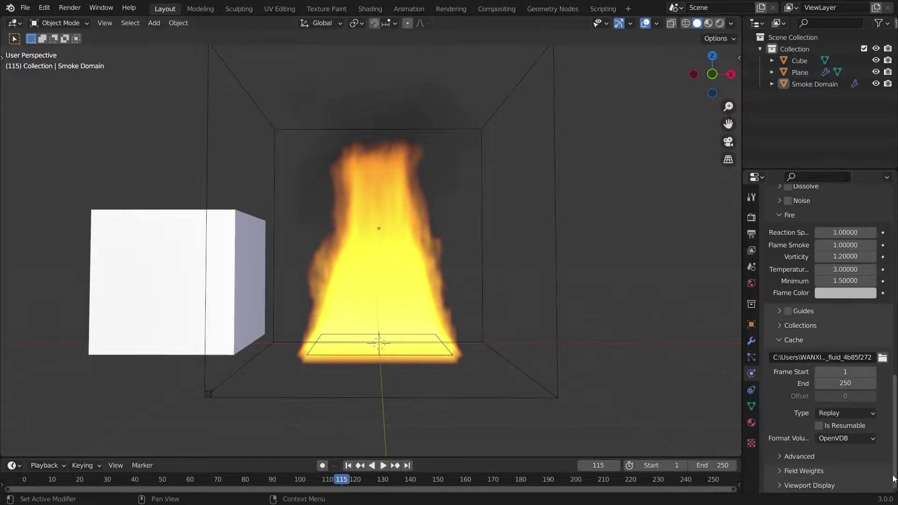
pyautogui.hotkey('ctrl', 's')
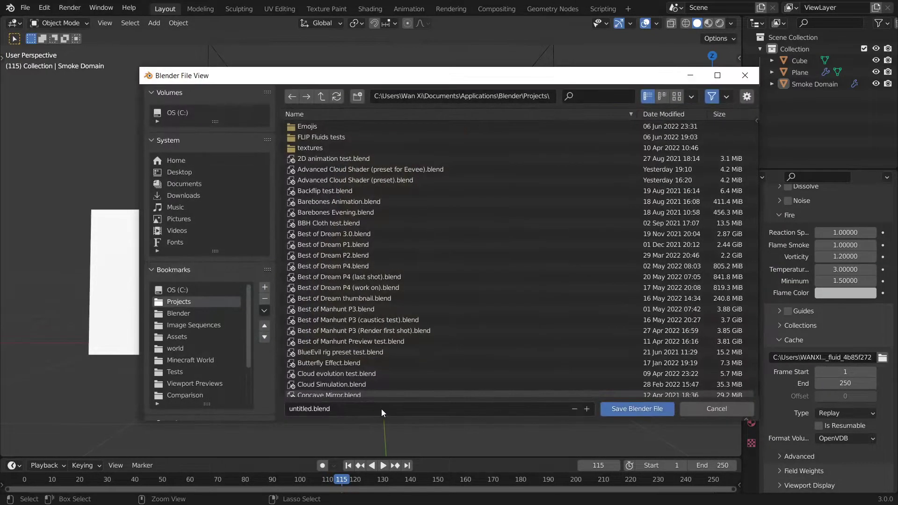
pyautogui.write('Fire.blend')
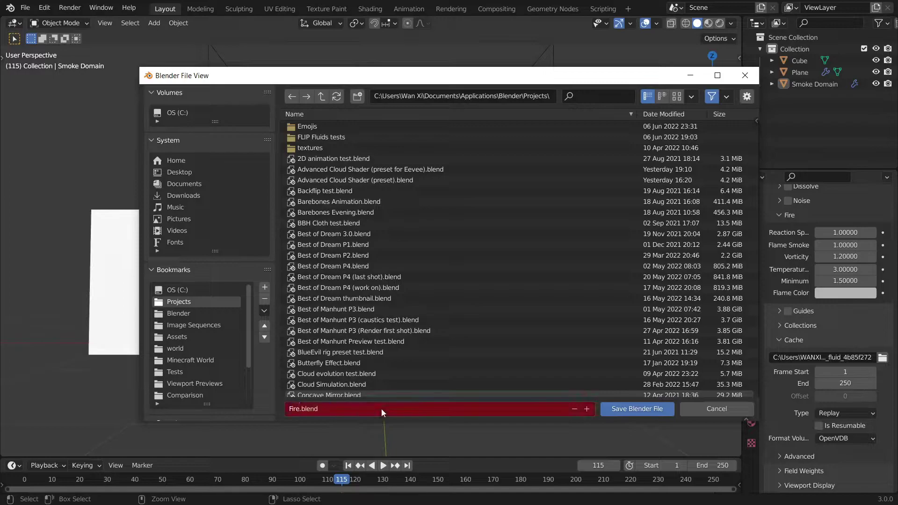
pyautogui.press('Return')
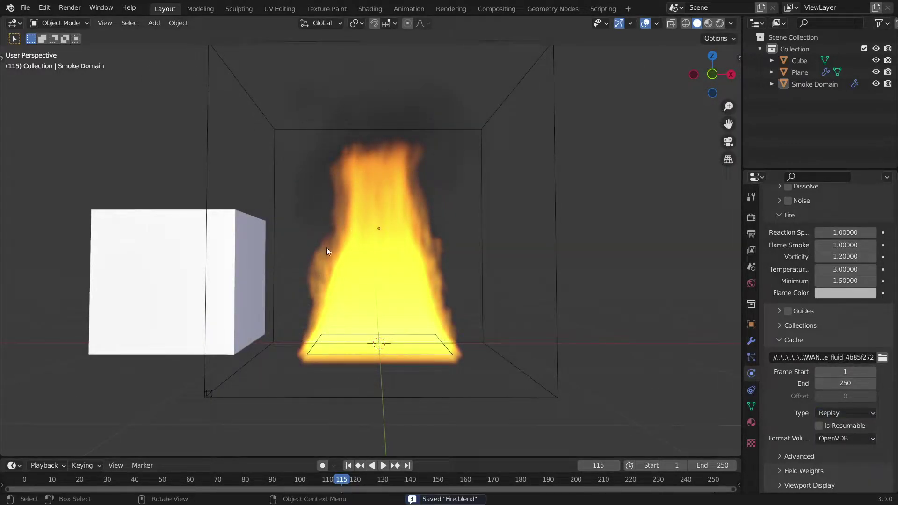
# Step: Set the smoke domain's cache type to Modular and enable Is Resumable
pyautogui.click(843, 411)
pyautogui.click(846, 436)
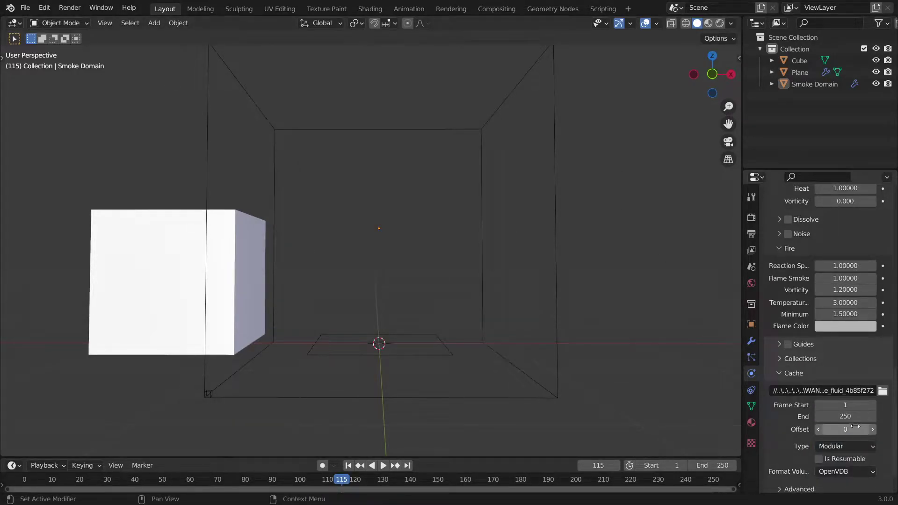
pyautogui.click(839, 458)
pyautogui.scroll(-1, 838, 458)
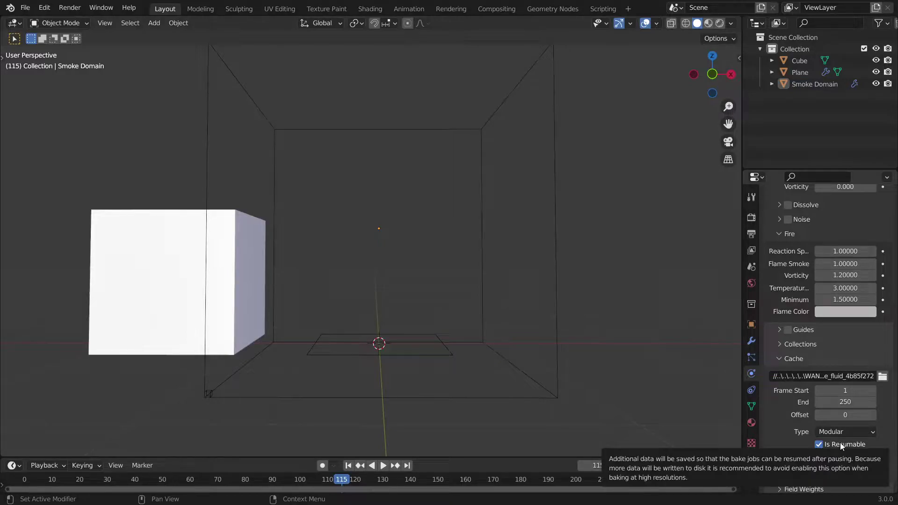
# Step: Set the domain's cache location to the Simulation Cache\Fire folder and delete the old config and data folders inside it
pyautogui.scroll(15, 864, 407)
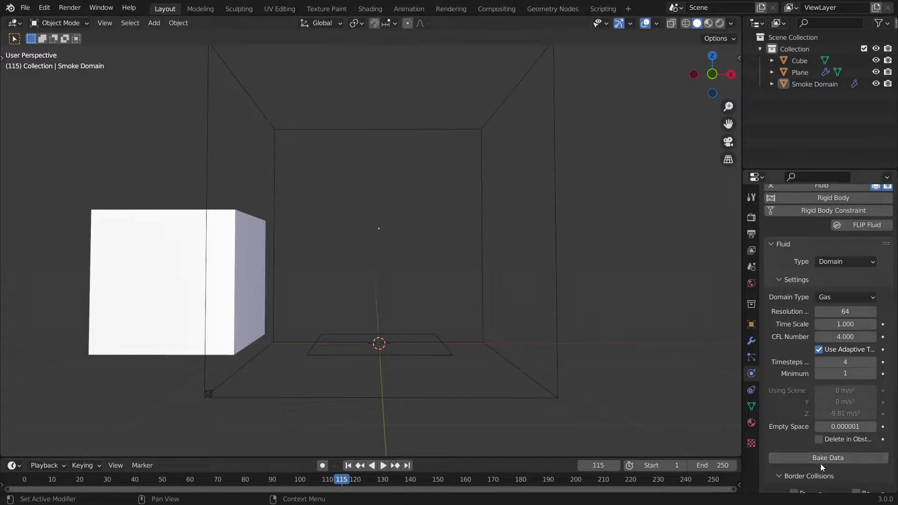
pyautogui.moveTo(891, 281); pyautogui.dragTo(891, 438)
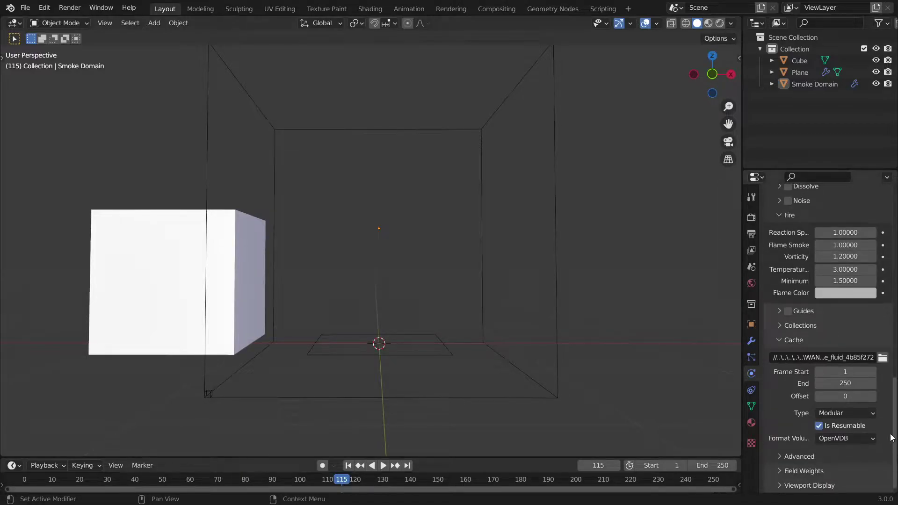
pyautogui.click(882, 357)
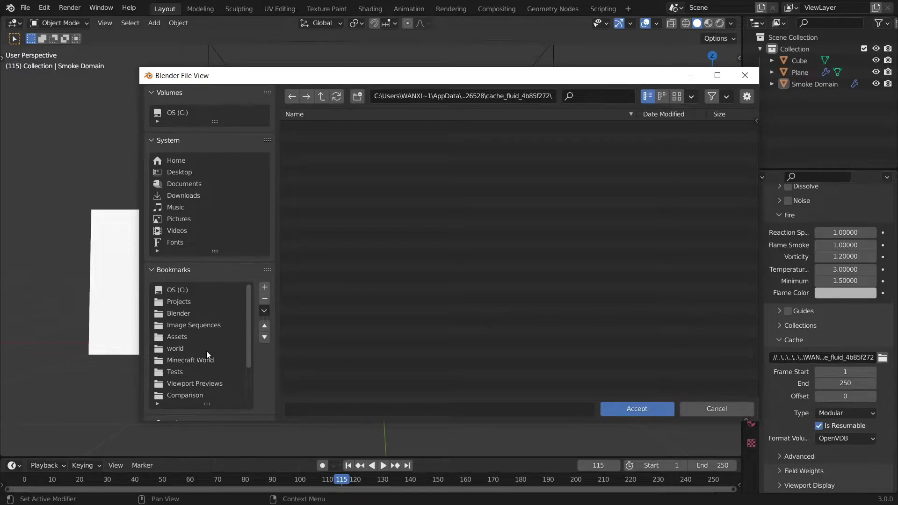
pyautogui.click(201, 314)
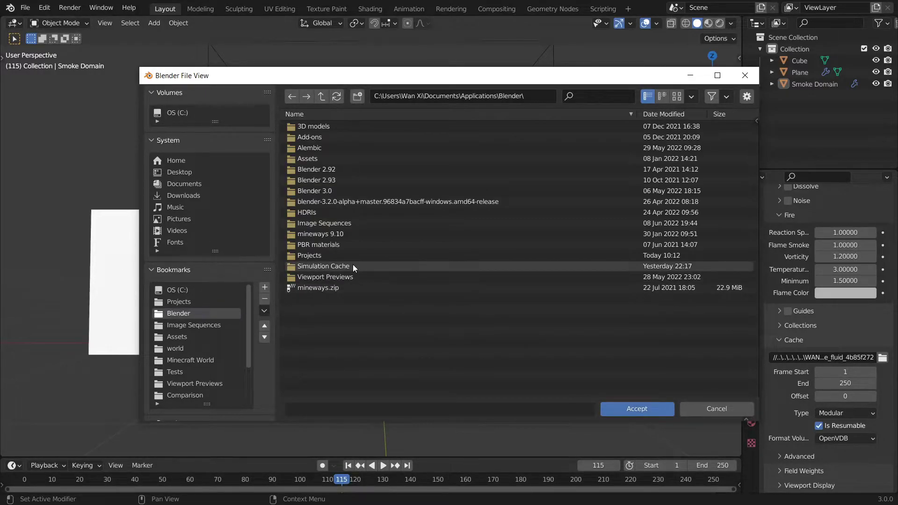
pyautogui.doubleClick(352, 263)
pyautogui.doubleClick(363, 146)
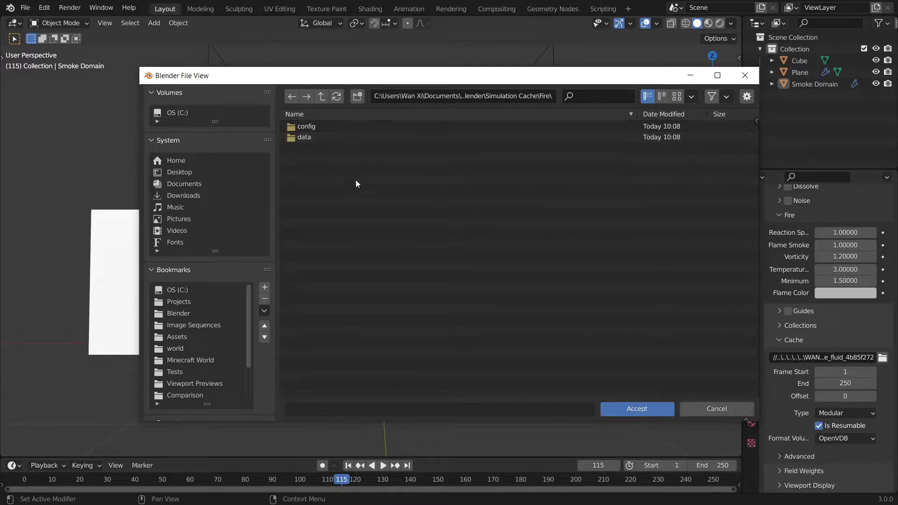
pyautogui.moveTo(356, 179); pyautogui.dragTo(342, 128)
pyautogui.rightClick(342, 128)
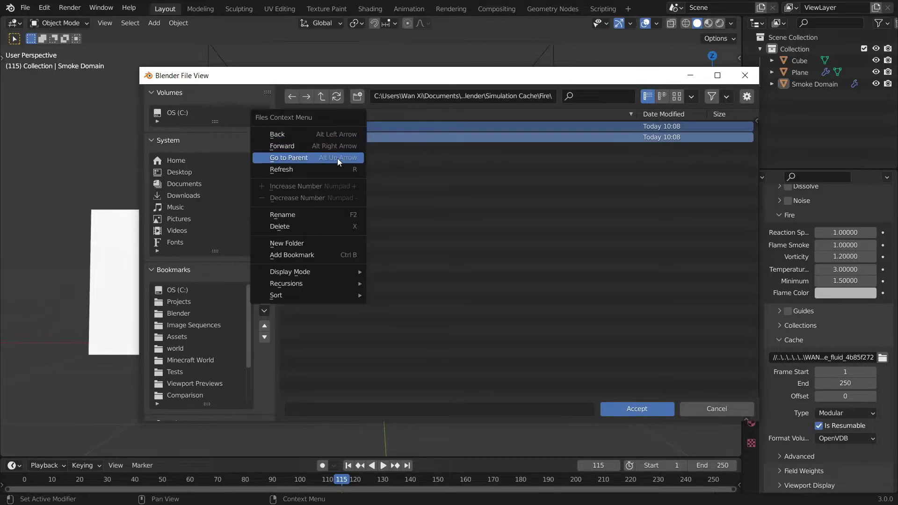
pyautogui.click(332, 229)
pyautogui.click(619, 410)
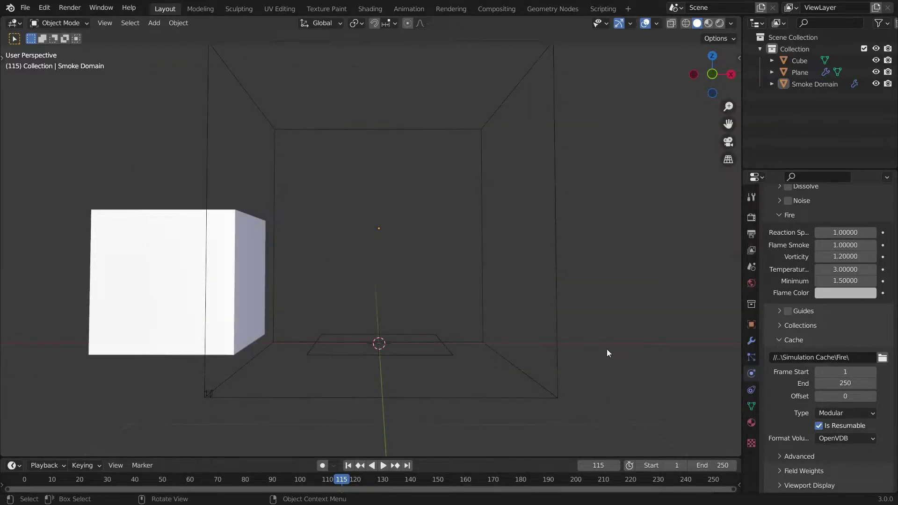
# Step: Save the new cache settings to the existing project file
pyautogui.scroll(15, 843, 382)
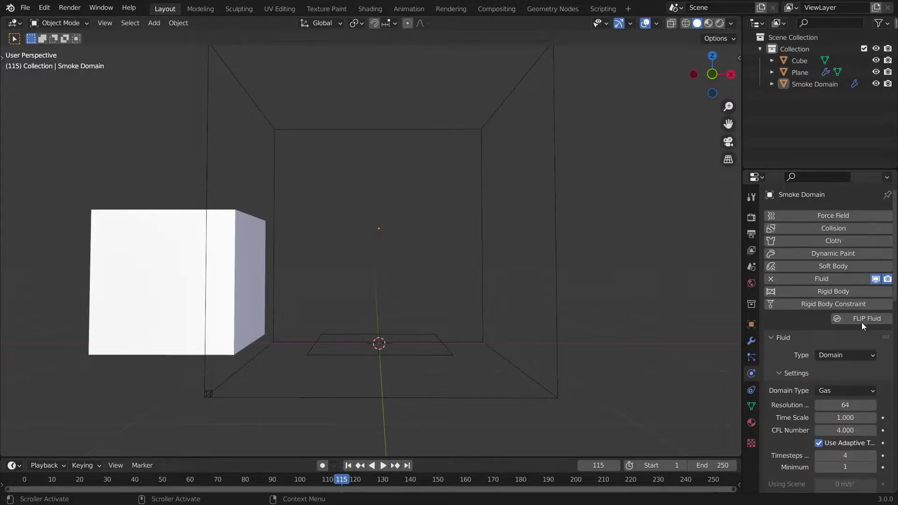
pyautogui.hotkey('ctrl', 's')
# Step: Add a Turbulence force field to the scene
pyautogui.scroll(-4, 419, 295)
pyautogui.moveTo(419, 294); pyautogui.dragTo(412, 257, button='middle')
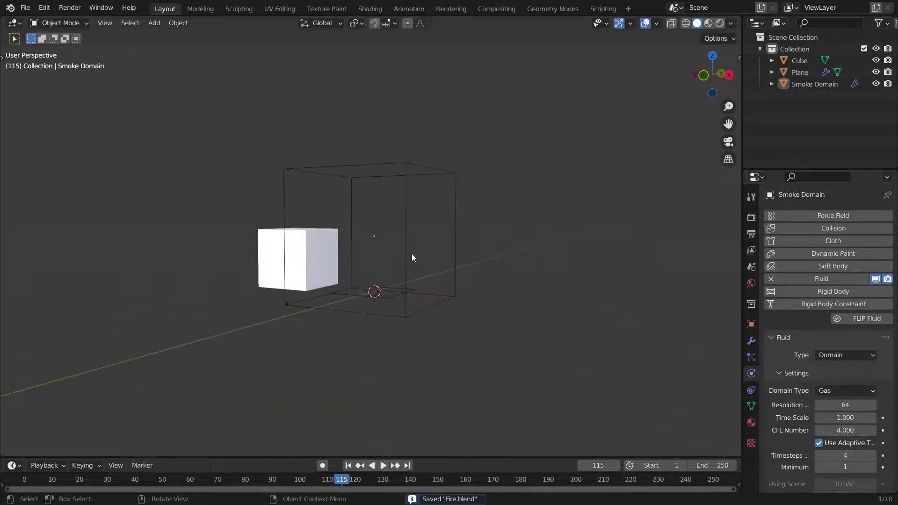
pyautogui.moveTo(498, 203); pyautogui.dragTo(531, 210, button='middle')
pyautogui.scroll(4, 517, 254)
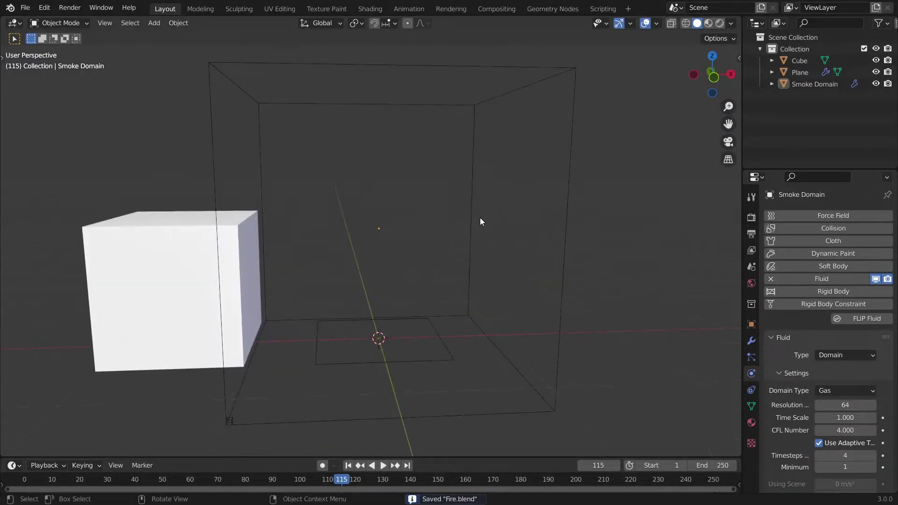
pyautogui.scroll(-2, 481, 173)
pyautogui.hotkey('shift', 'a')
pyautogui.moveTo(491, 368)
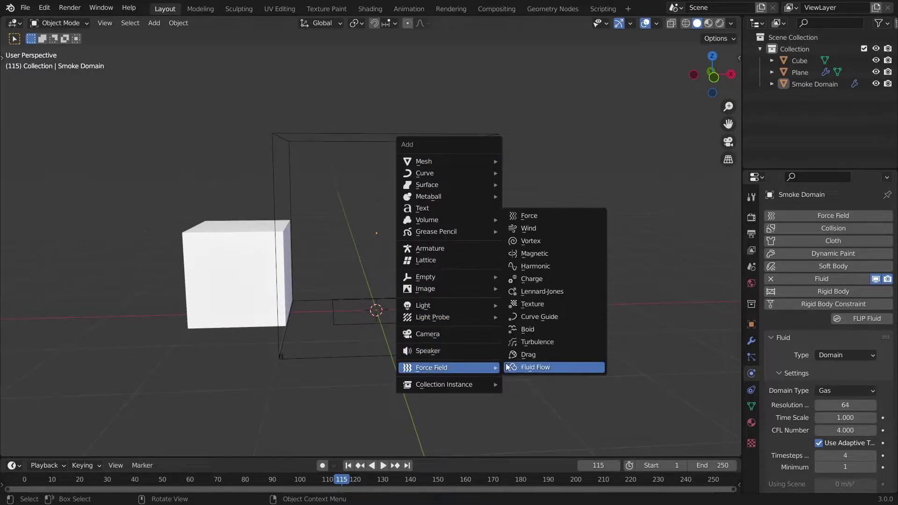
pyautogui.click(551, 342)
# Step: Move the turbulence field out of the smoke domain to a spot beyond the reference cube
pyautogui.scroll(-3, 550, 344)
pyautogui.moveTo(550, 344); pyautogui.dragTo(435, 280, button='middle')
pyautogui.scroll(4, 395, 280)
pyautogui.press('g')
pyautogui.rightClick(496, 182)
pyautogui.scroll(-4, 475, 278)
pyautogui.scroll(-1, 474, 277)
pyautogui.press('g')
pyautogui.click(238, 302)
# Step: In top view, reposition the turbulence field far out on the negative X side and return to frame 1
pyautogui.scroll(-1, 421, 234)
pyautogui.press('KP_7')
pyautogui.moveTo(422, 241); pyautogui.dragTo(332, 247, button='middle')
pyautogui.press('KP_7')
pyautogui.press('g')
pyautogui.click(214, 316)
pyautogui.hotkey('shift', 'Left')
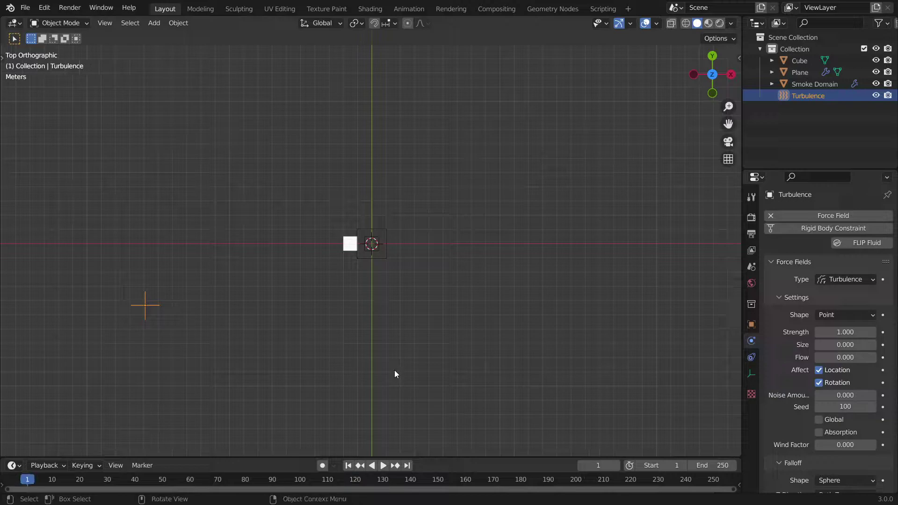
# Step: Examine the turbulence field's placement relative to the smoke domain and the reference cube
pyautogui.moveTo(217, 274); pyautogui.dragTo(252, 234, button='middle')
pyautogui.press('KP_Decimal')
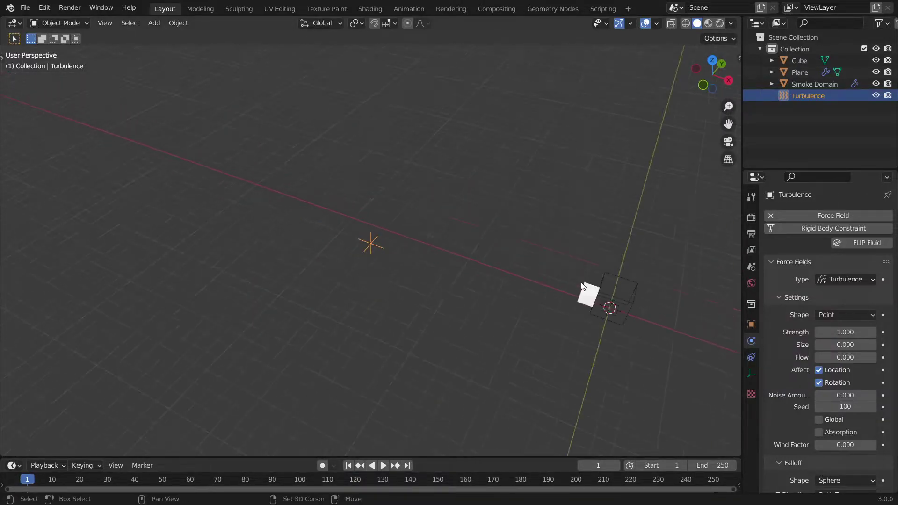
pyautogui.moveTo(583, 286); pyautogui.dragTo(458, 204, button='middle')
pyautogui.moveTo(275, 252)
pyautogui.mouseDown(button='middle')
pyautogui.moveTo(415, 223)
pyautogui.moveTo(263, 254)
pyautogui.mouseUp(button='middle')
pyautogui.moveTo(343, 251); pyautogui.dragTo(314, 243, button='middle')
pyautogui.scroll(-3, 314, 257)
pyautogui.keyDown('shift'); pyautogui.moveTo(390, 248); pyautogui.dragTo(348, 233, button='middle'); pyautogui.keyUp('shift')
pyautogui.scroll(3, 349, 234)
pyautogui.scroll(7, 345, 281)
pyautogui.scroll(-8, 671, 320)
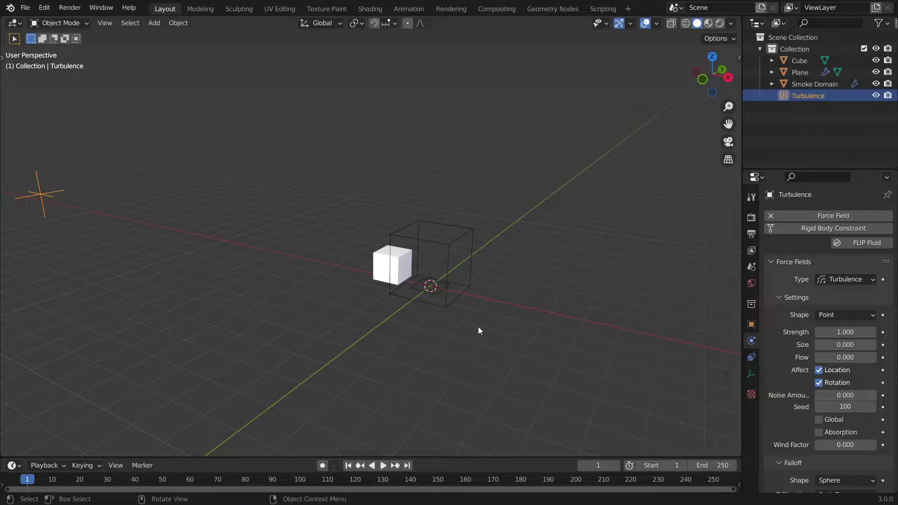
pyautogui.press('KP_7')
pyautogui.moveTo(323, 449); pyautogui.dragTo(159, 273, button='middle')
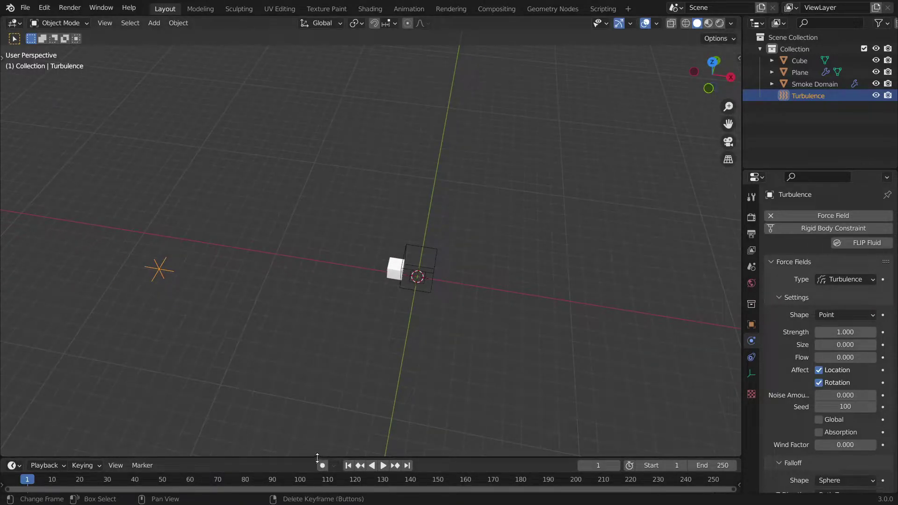
# Step: Turn on auto keying and shift the turbulence field slightly along X to keyframe its location at frame 1
pyautogui.moveTo(317, 457); pyautogui.dragTo(318, 426)
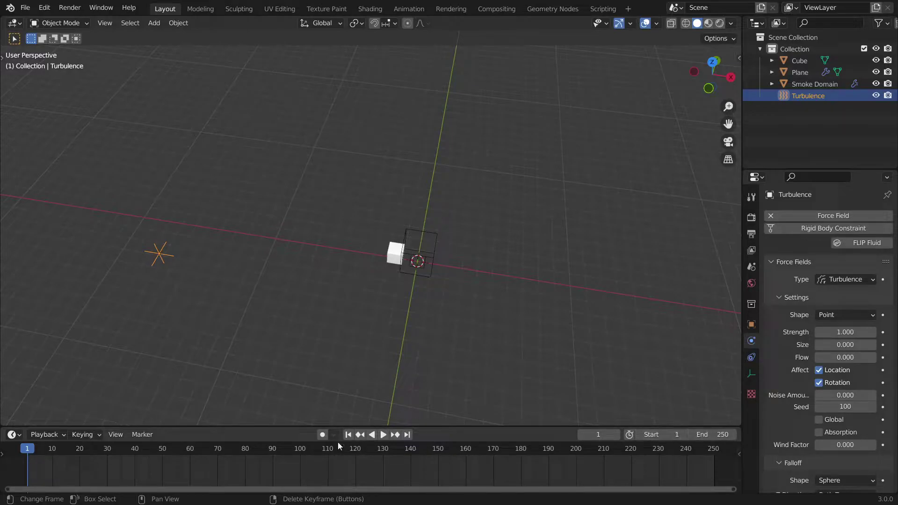
pyautogui.click(321, 435)
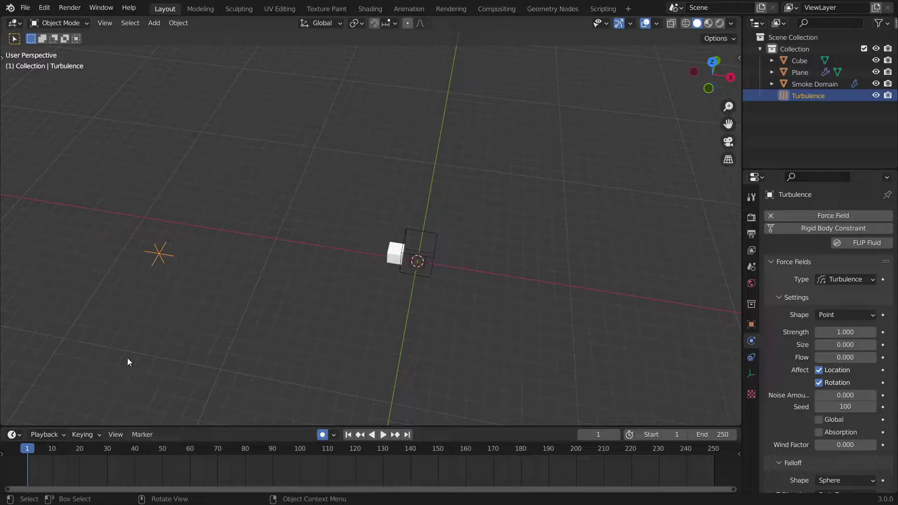
pyautogui.press('KP_Decimal')
pyautogui.moveTo(351, 272); pyautogui.dragTo(342, 237, button='middle')
pyautogui.moveTo(287, 394); pyautogui.dragTo(309, 373, button='middle')
pyautogui.press('g')
pyautogui.press('x')
pyautogui.click(413, 258)
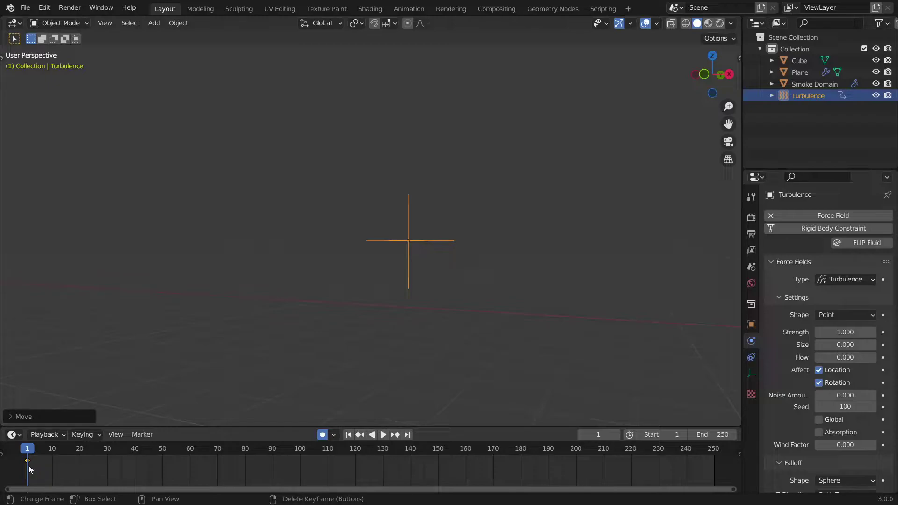
# Step: At frame 250, move the turbulence field to the opposite side of the smoke domain to keyframe its end position
pyautogui.press('KP_7')
pyautogui.scroll(-8, 442, 308)
pyautogui.keyDown('shift'); pyautogui.moveTo(506, 239); pyautogui.dragTo(390, 281, button='middle'); pyautogui.keyUp('shift')
pyautogui.keyDown('shift'); pyautogui.moveTo(440, 210); pyautogui.dragTo(373, 270, button='middle'); pyautogui.keyUp('shift')
pyautogui.hotkey('shift', 'Right')
pyautogui.press('g')
pyautogui.click(615, 186)
# Step: Play the animation from the first frame and watch the turbulence field's path past the domain
pyautogui.hotkey('shift', 'Left')
pyautogui.press('space')
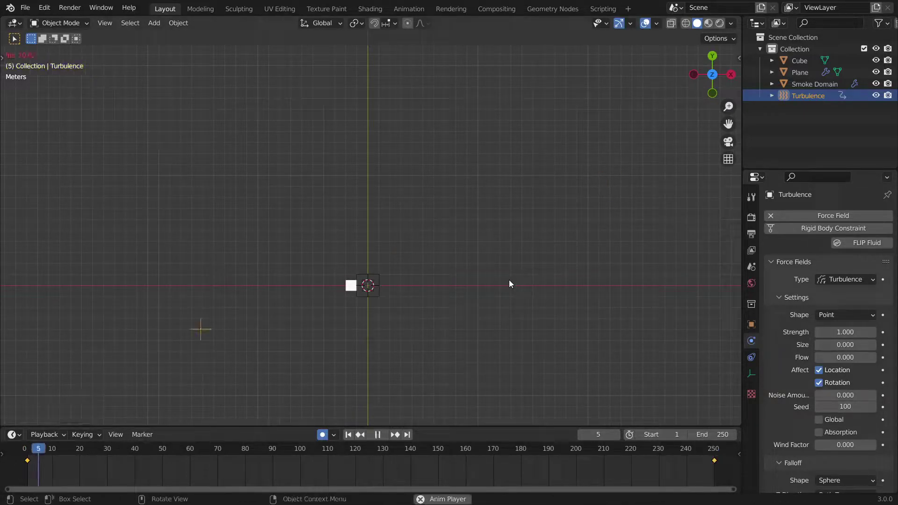
pyautogui.moveTo(611, 307); pyautogui.dragTo(544, 209, button='middle')
pyautogui.scroll(-6, 527, 224)
pyautogui.keyDown('shift'); pyautogui.moveTo(452, 208); pyautogui.dragTo(532, 245, button='middle'); pyautogui.keyUp('shift')
pyautogui.press('Escape')
# Step: In top view, re-keyframe the turbulence field's positions at frames 1 and 250 so its path starts and ends farther from the domain
pyautogui.press('KP_7')
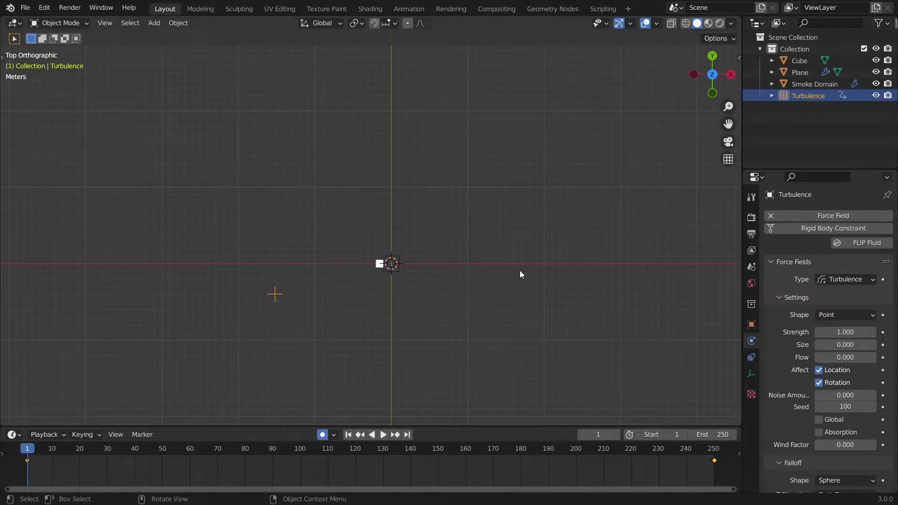
pyautogui.press('g')
pyautogui.click(340, 291)
pyautogui.hotkey('shift', 'Right')
pyautogui.press('g')
pyautogui.click(508, 228)
pyautogui.hotkey('shift', 'Left')
pyautogui.press('g')
pyautogui.click(437, 242)
# Step: Replay the animation in perspective to check the turbulence field's lengthened path
pyautogui.press('space')
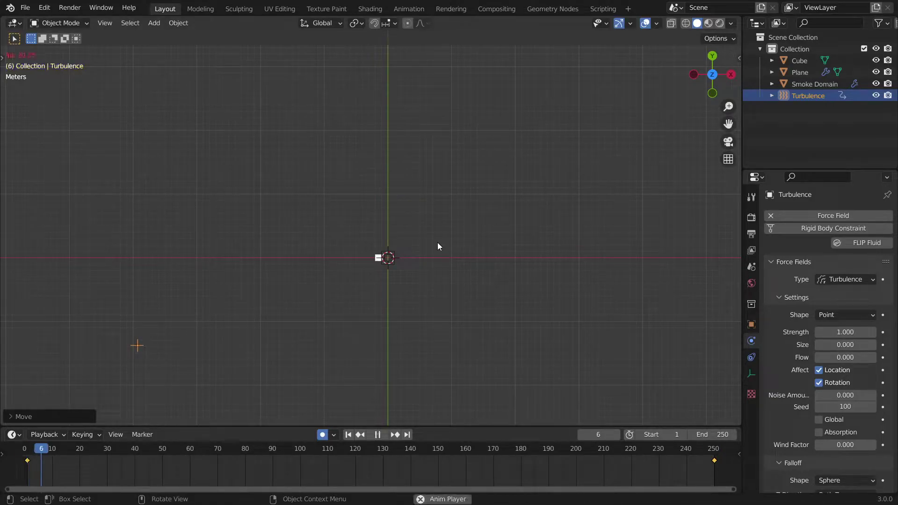
pyautogui.moveTo(437, 242); pyautogui.dragTo(407, 178, button='middle')
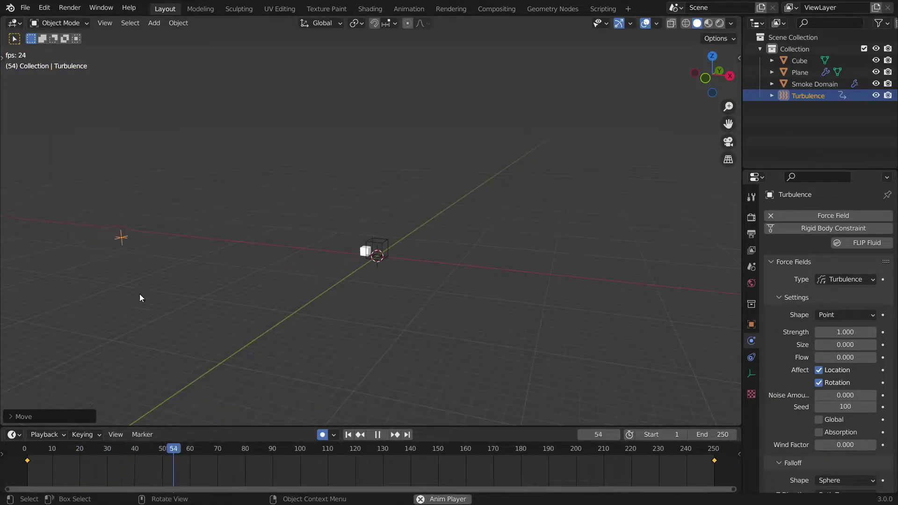
pyautogui.moveTo(355, 267); pyautogui.dragTo(427, 265, button='middle')
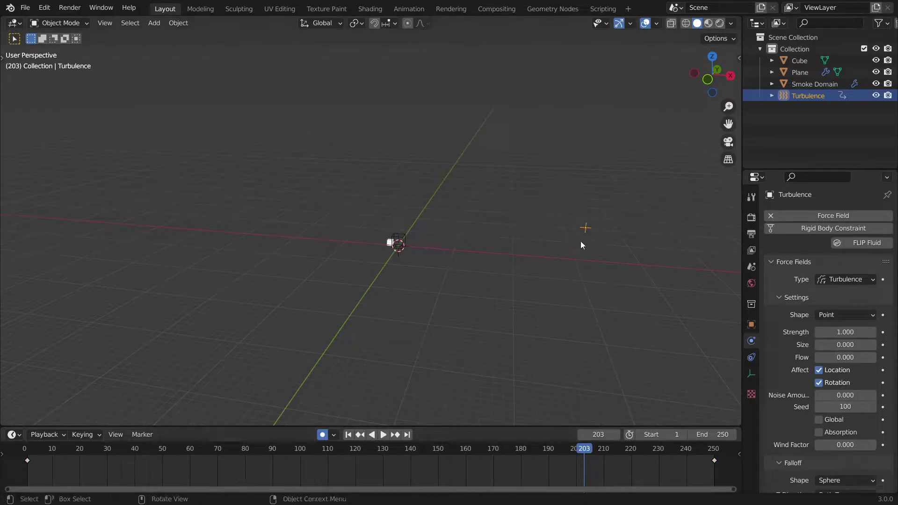
# Step: Change the interpolation of the turbulence field's frame 1 keyframe to linear
pyautogui.click(26, 460)
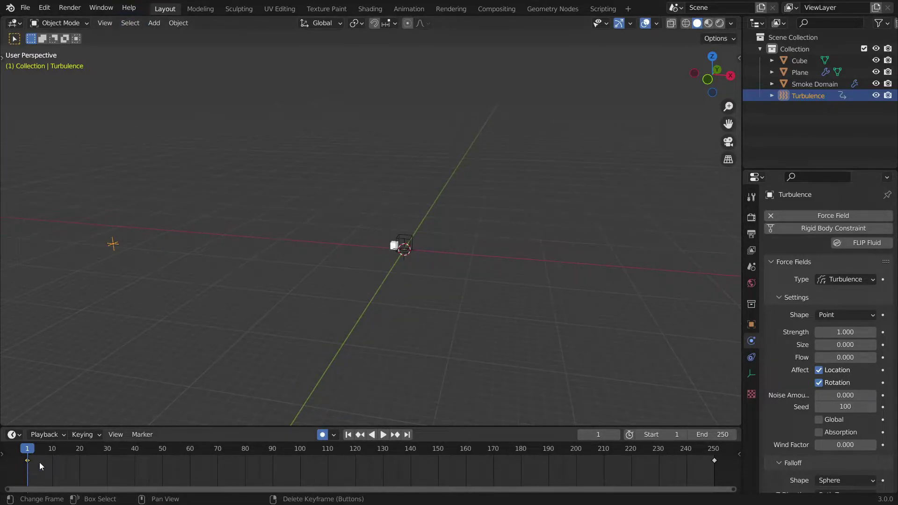
pyautogui.press('t')
pyautogui.click(60, 427)
# Step: Play the animation and check the turbulence field's speed as it travels toward the domain
pyautogui.press('space')
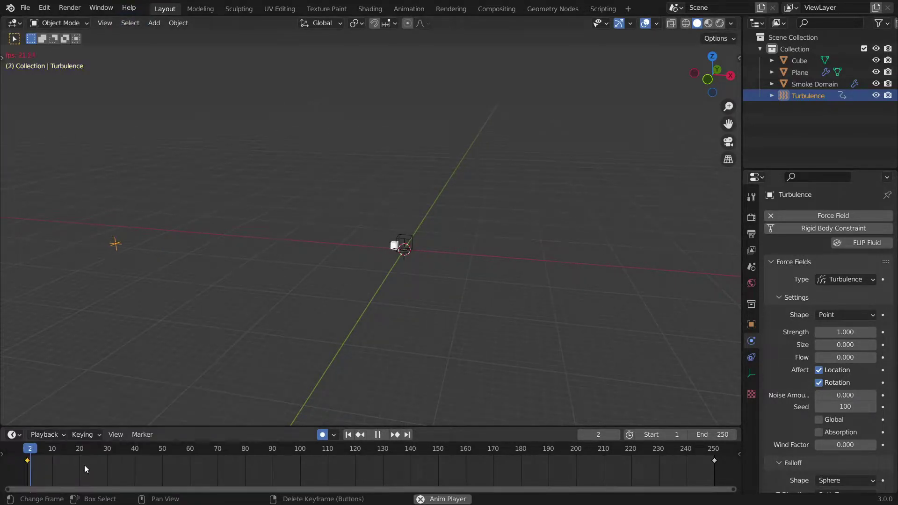
pyautogui.scroll(1, 380, 296)
pyautogui.moveTo(493, 287); pyautogui.dragTo(490, 303, button='middle')
pyautogui.scroll(3, 489, 304)
pyautogui.scroll(-1, 489, 304)
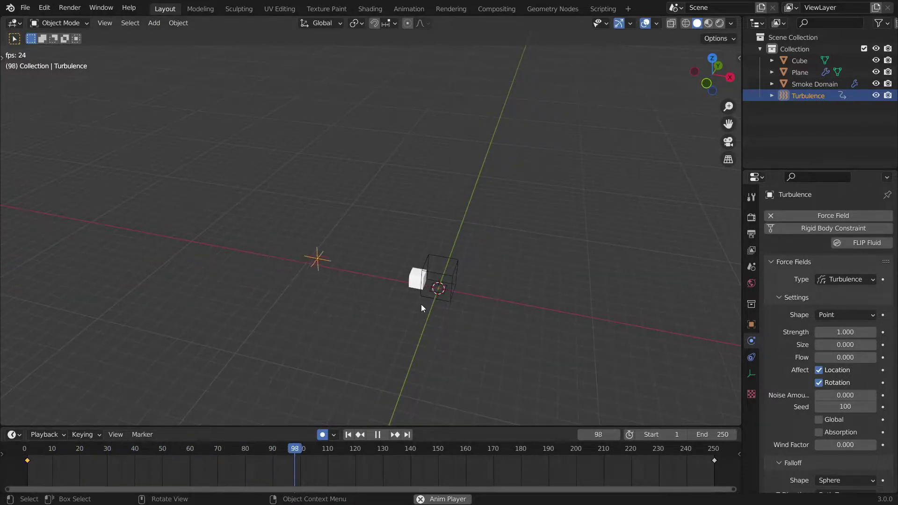
# Step: Return the animation to frame 1, select the smoke domain and bake its fluid data
pyautogui.press('space')
pyautogui.hotkey('shift', 'Left')
pyautogui.click(422, 276)
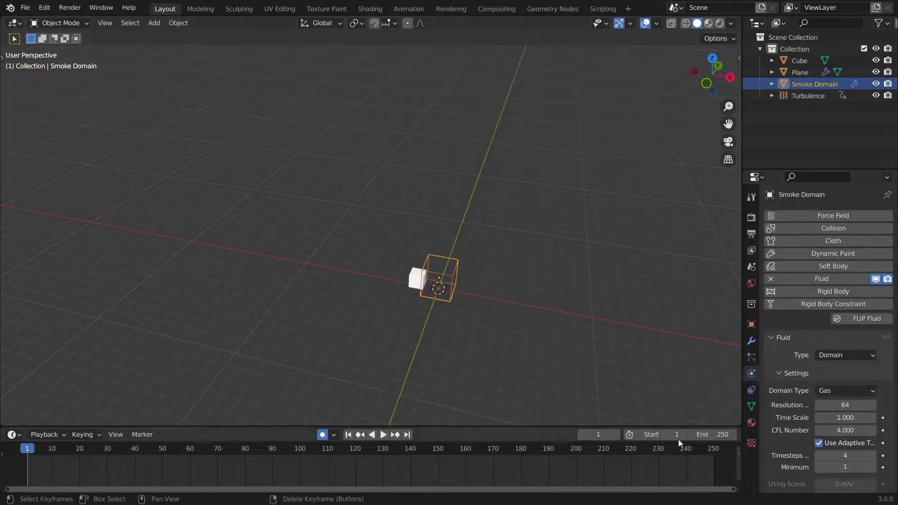
pyautogui.press('KP_Decimal')
pyautogui.moveTo(551, 333); pyautogui.dragTo(591, 271, button='middle')
pyautogui.scroll(1, 591, 271)
pyautogui.scroll(-5, 858, 436)
pyautogui.click(849, 458)
pyautogui.hotkey('alt', 'Tab')
pyautogui.click(354, 253)
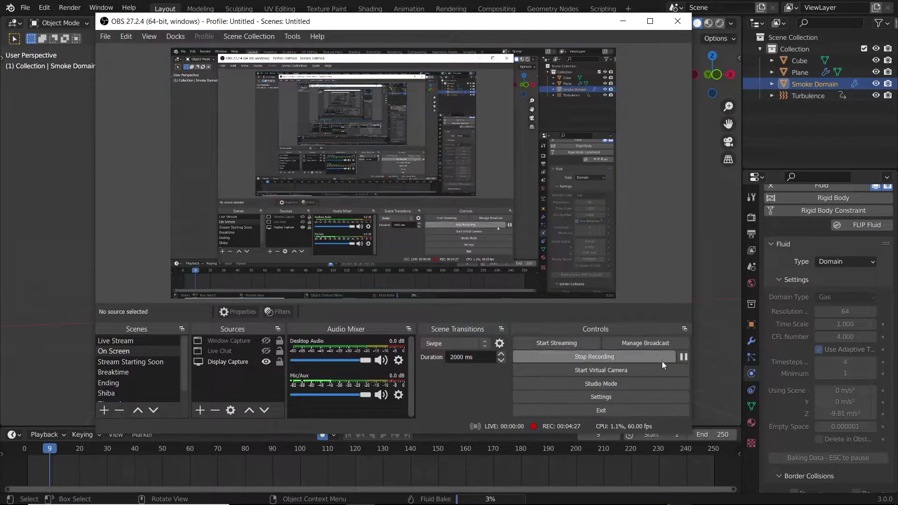
pyautogui.click(688, 356)
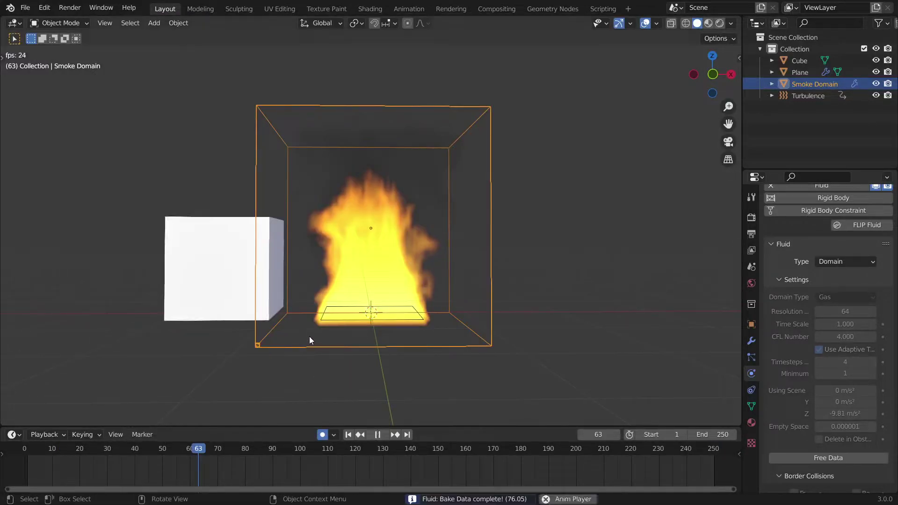
# Step: Examine the baked fire during playback from several angles and distances to judge the flames' shape and movement
pyautogui.moveTo(495, 319); pyautogui.dragTo(418, 298, button='middle')
pyautogui.scroll(3, 418, 298)
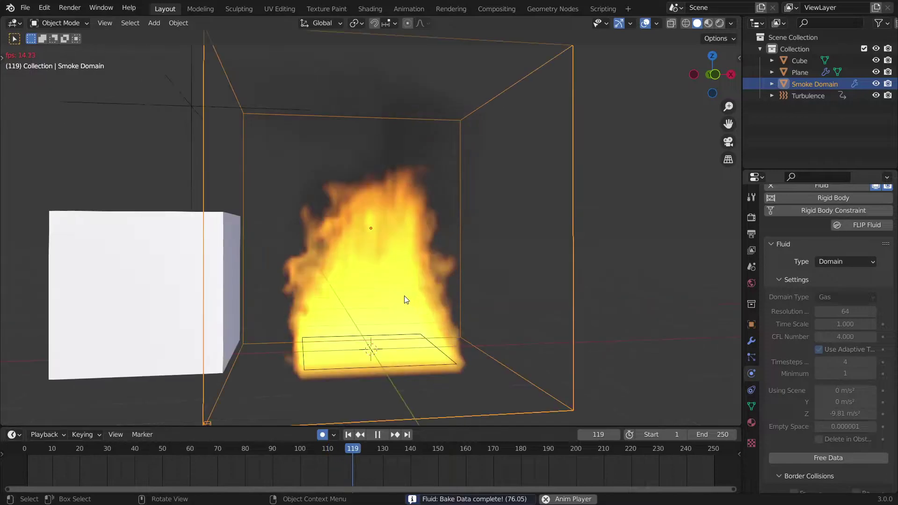
pyautogui.scroll(-5, 400, 298)
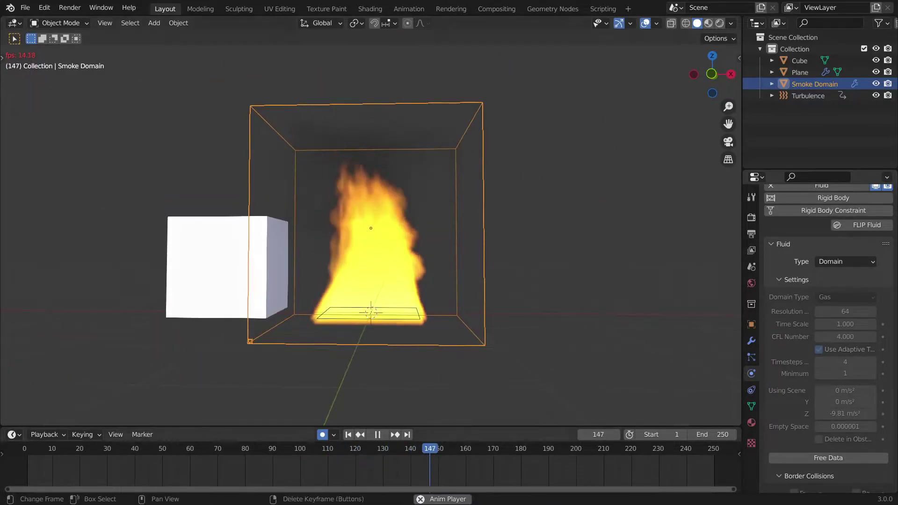
pyautogui.moveTo(431, 295); pyautogui.dragTo(429, 260, button='middle')
pyautogui.scroll(3, 442, 257)
pyautogui.scroll(-3, 429, 260)
pyautogui.moveTo(325, 248); pyautogui.dragTo(425, 241, button='middle')
pyautogui.scroll(-2, 408, 239)
pyautogui.scroll(2, 430, 263)
pyautogui.press('space')
pyautogui.hotkey('alt', 'Tab')
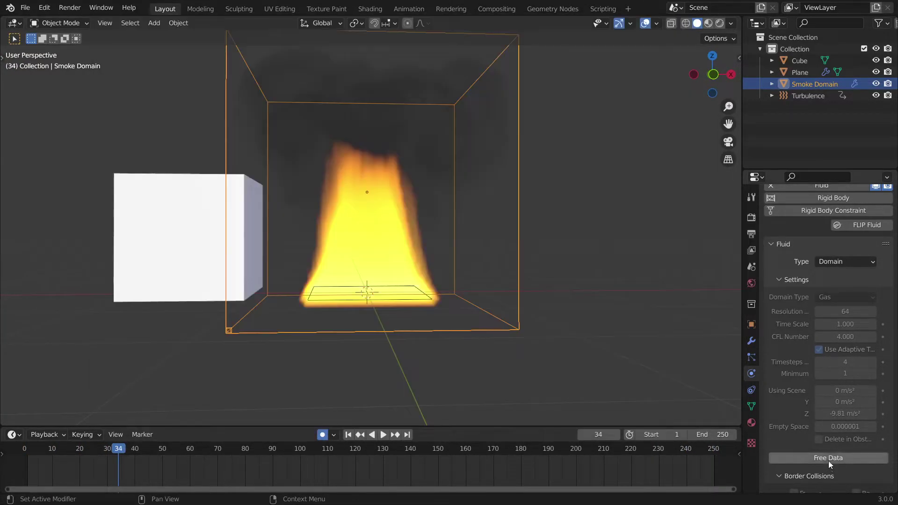
# Step: Free the smoke domain's baked data, set its resolution to 100 and bake the data again
pyautogui.click(829, 456)
pyautogui.click(846, 313)
pyautogui.write('100')
pyautogui.click(839, 457)
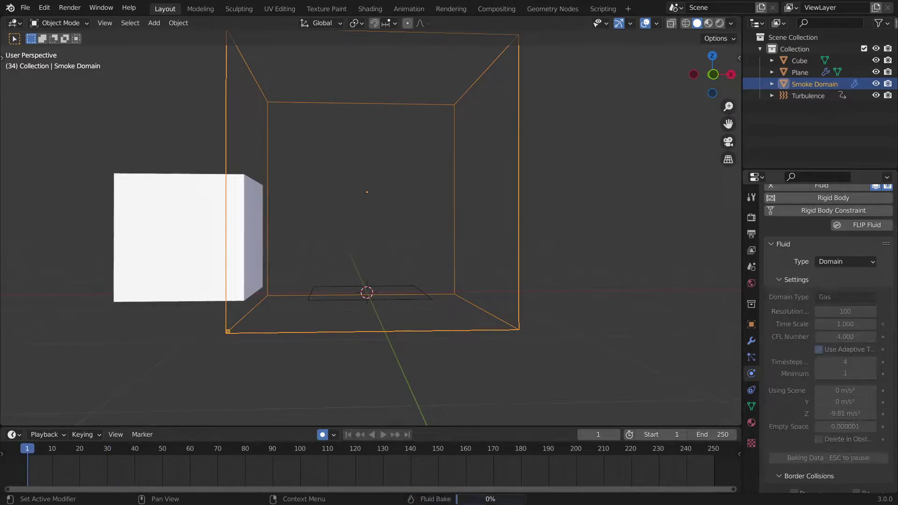
pyautogui.hotkey('alt', 'Tab')
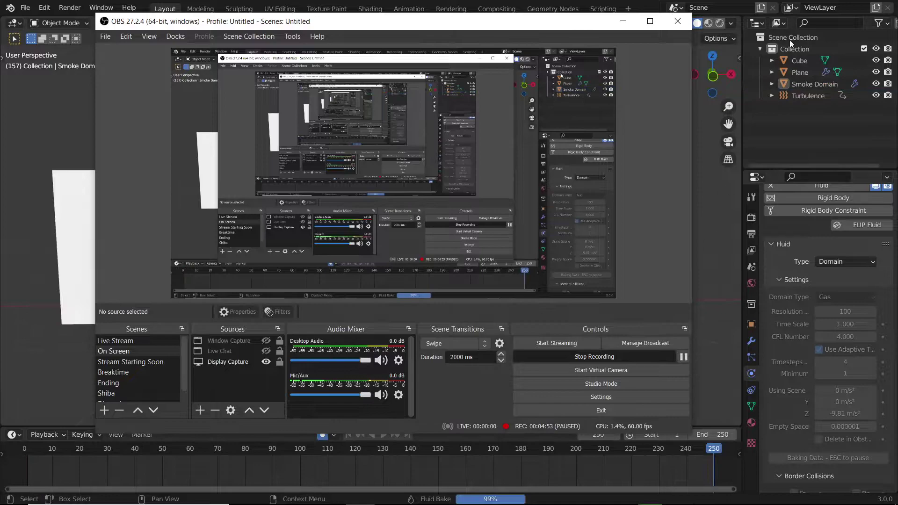
pyautogui.hotkey('alt', 'Tab')
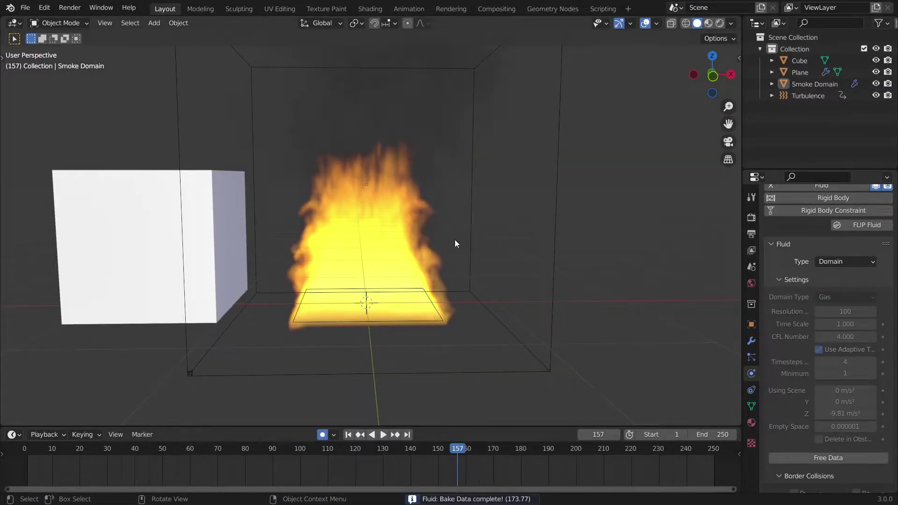
# Step: Scrub and play the rebaked animation, examining the flame detail up close and from the opposite side
pyautogui.moveTo(456, 449); pyautogui.dragTo(478, 448)
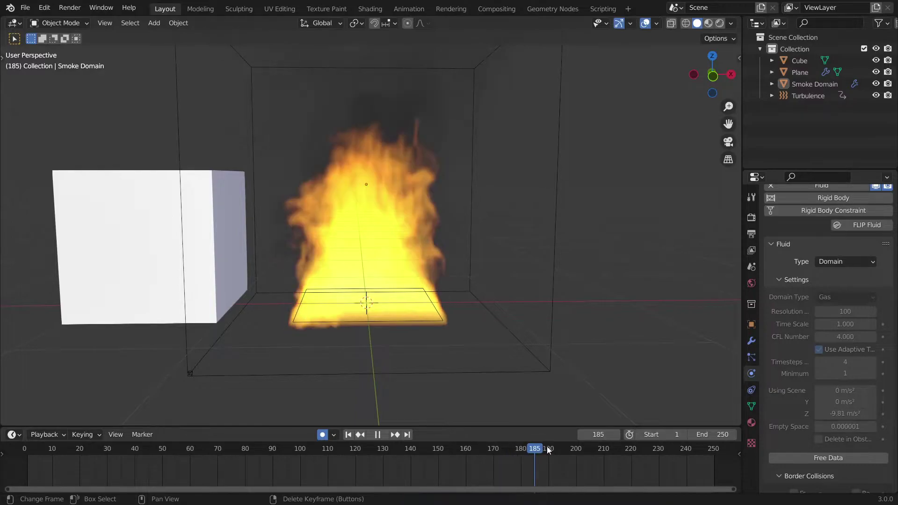
pyautogui.moveTo(503, 354)
pyautogui.mouseDown(button='middle')
pyautogui.moveTo(435, 317)
pyautogui.moveTo(494, 340)
pyautogui.mouseUp(button='middle')
pyautogui.press('space')
pyautogui.moveTo(504, 299); pyautogui.dragTo(282, 272, button='middle')
pyautogui.scroll(3, 282, 272)
pyautogui.press('space')
pyautogui.press('space')
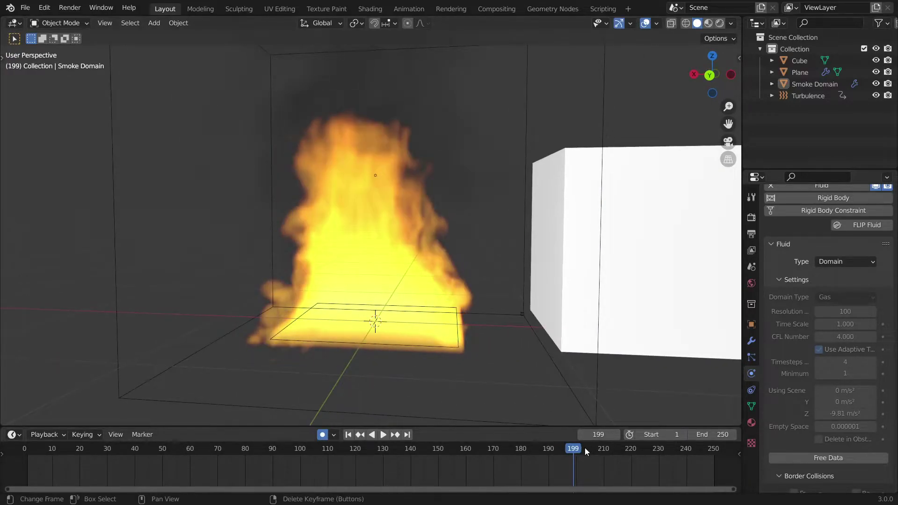
pyautogui.press('space')
pyautogui.scroll(-4, 403, 387)
# Step: Save the file, replay the fire animation from the front and stop it at frame 221
pyautogui.hotkey('ctrl', 's')
pyautogui.moveTo(221, 271); pyautogui.dragTo(499, 345, button='middle')
pyautogui.press('space')
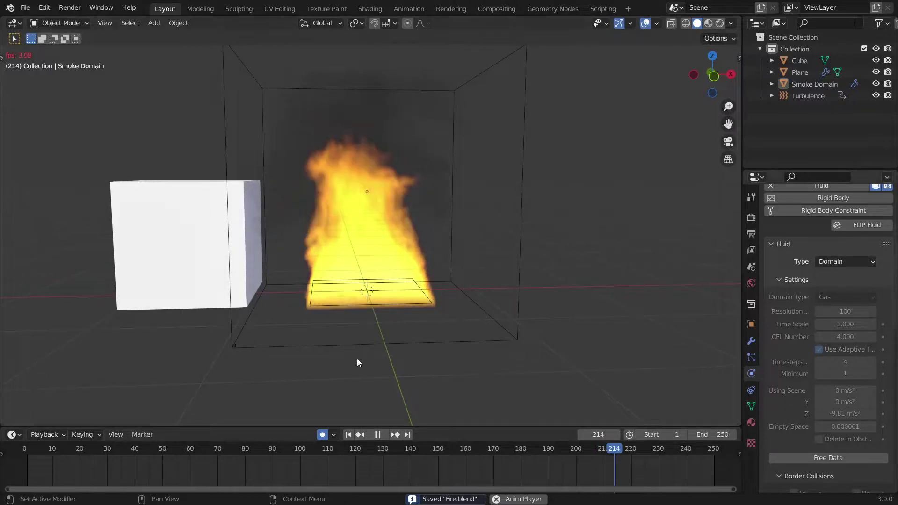
pyautogui.scroll(-3, 374, 277)
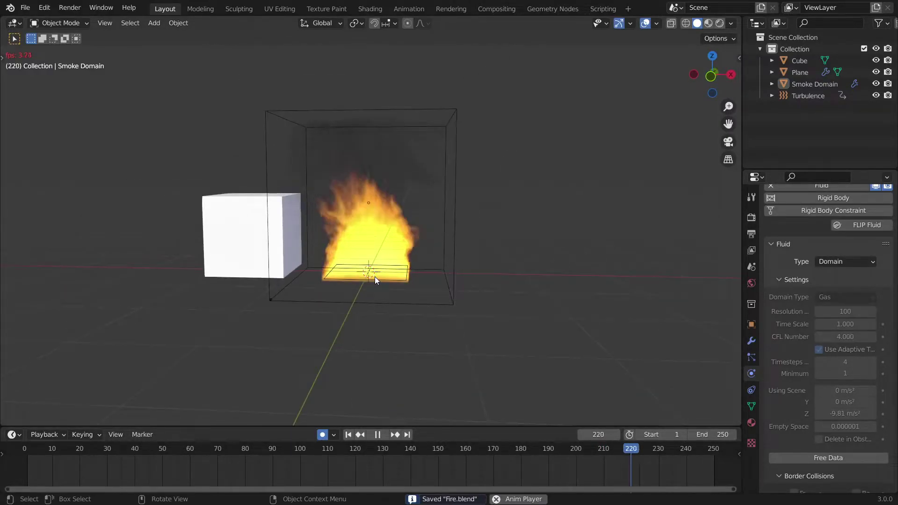
pyautogui.press('space')
pyautogui.moveTo(374, 276); pyautogui.dragTo(432, 258, button='middle')
pyautogui.scroll(2, 432, 257)
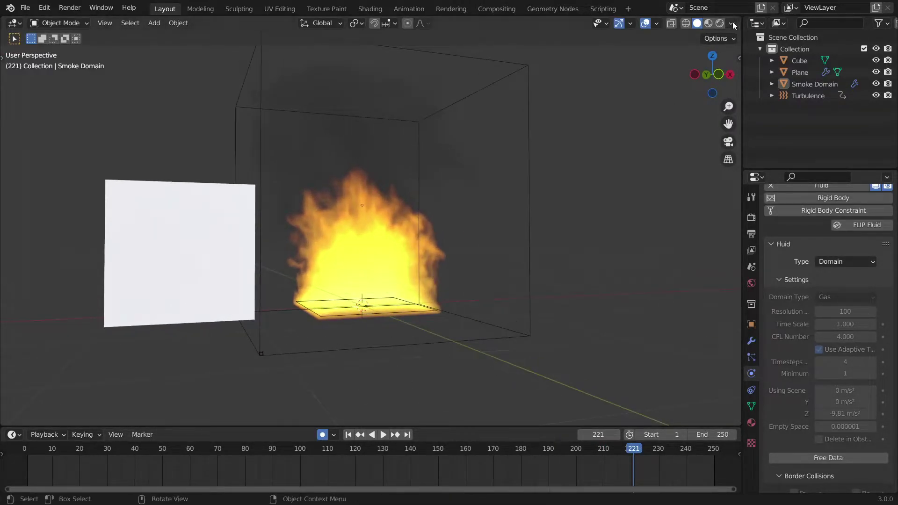
# Step: Split the 3D viewport and open the Shader Editor in the new area, framed on the smoke domain's Principled Volume node
pyautogui.moveTo(676, 31); pyautogui.dragTo(312, 41)
pyautogui.hotkey('shift', 'F3')
pyautogui.press('n')
pyautogui.moveTo(569, 199); pyautogui.dragTo(335, 94, button='middle')
pyautogui.scroll(8, 335, 94)
pyautogui.moveTo(437, 61); pyautogui.dragTo(525, 139, button='middle')
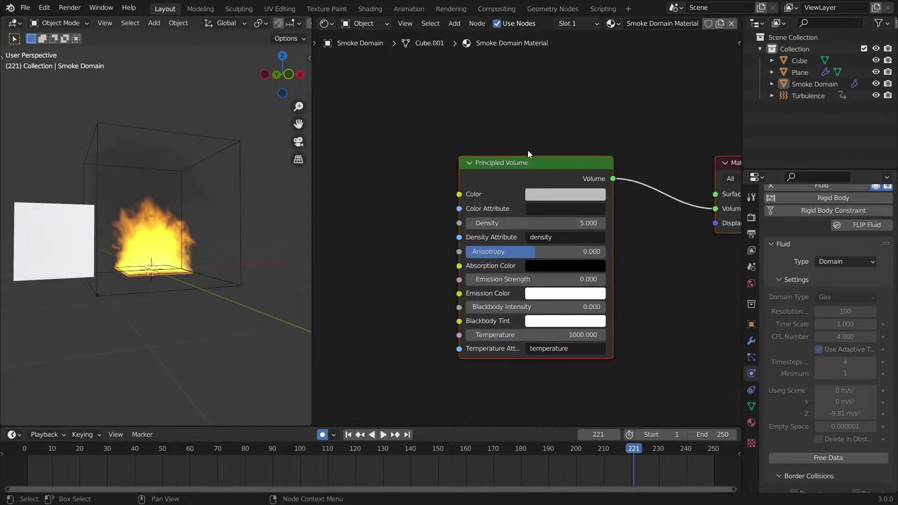
# Step: Add an Attribute node named "heat" and place it well ahead of the Principled Volume node
pyautogui.click(434, 158)
pyautogui.moveTo(433, 158); pyautogui.dragTo(565, 147, button='middle')
pyautogui.hotkey('shift', 'a')
pyautogui.write('atrt')
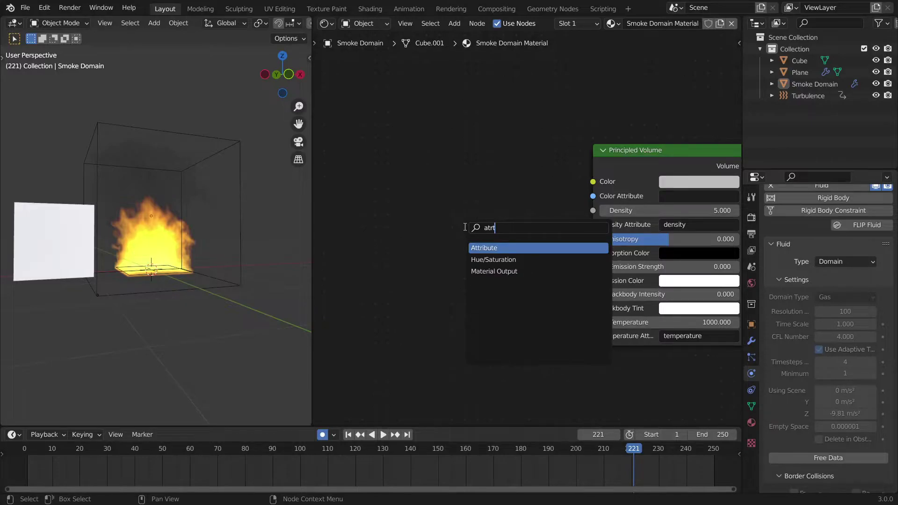
pyautogui.press('Return')
pyautogui.click(465, 229)
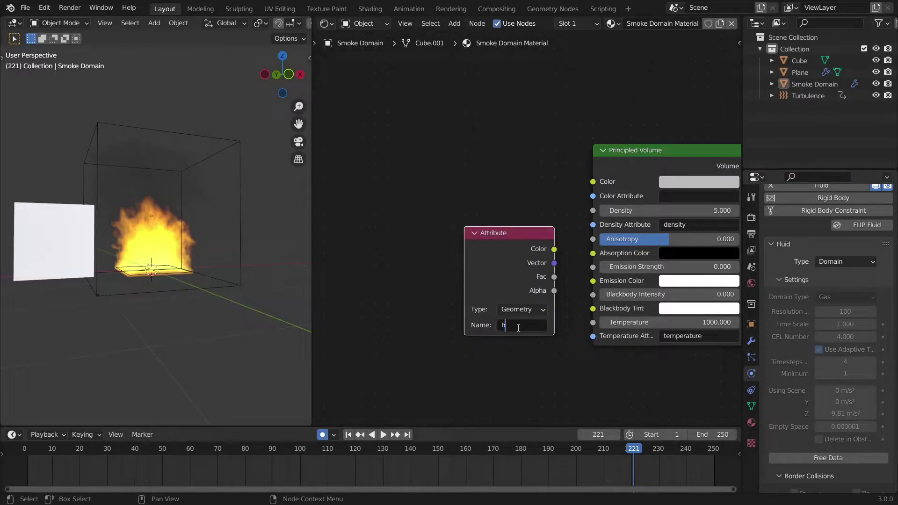
pyautogui.scroll(-5, 517, 331)
pyautogui.moveTo(517, 331); pyautogui.dragTo(561, 296, button='middle')
pyautogui.press('g')
pyautogui.click(410, 263)
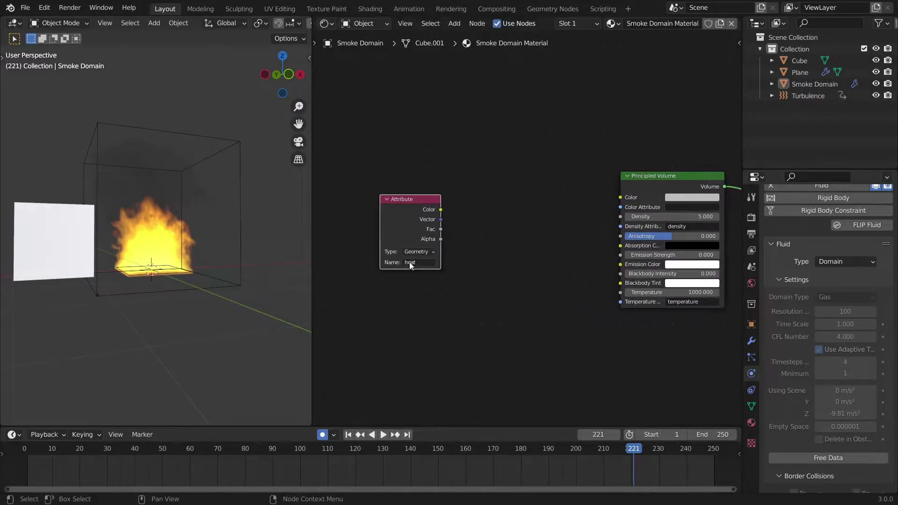
# Step: Add a ColorRamp node between the two nodes and connect the heat attribute's Fac output to its Fac input
pyautogui.scroll(3, 520, 248)
pyautogui.hotkey('shift', 'a')
pyautogui.write('scolor')
pyautogui.press('Return')
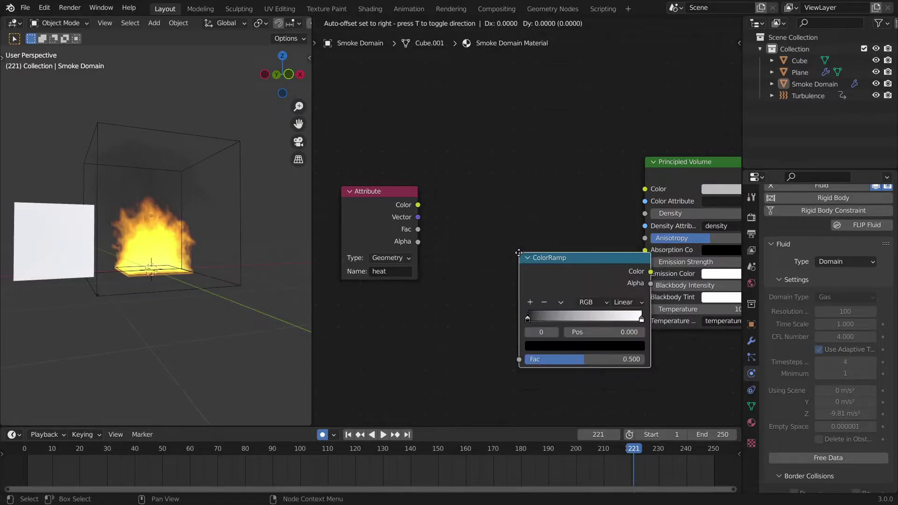
pyautogui.click(458, 180)
pyautogui.moveTo(417, 229); pyautogui.dragTo(449, 277)
pyautogui.scroll(1, 546, 265)
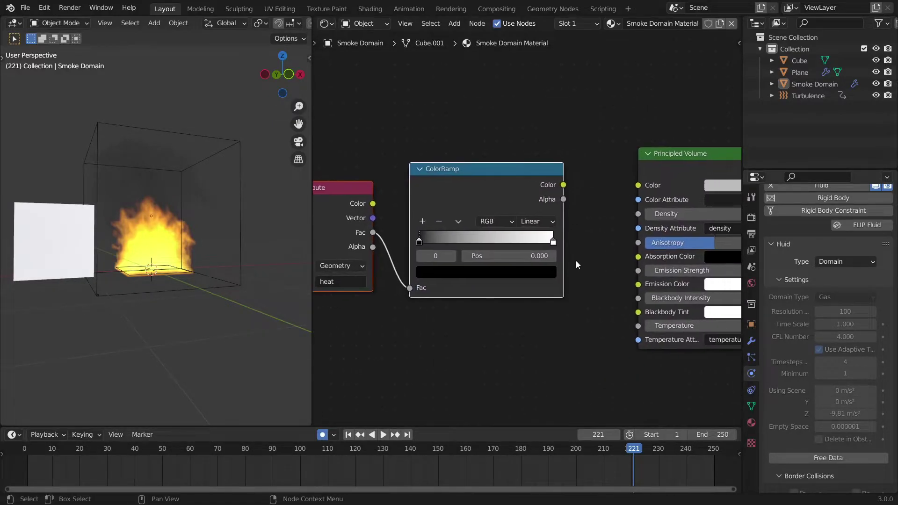
# Step: Connect the ColorRamp's Color output to the Principled Volume's Emission Color input and save the file
pyautogui.moveTo(633, 274); pyautogui.dragTo(512, 267, button='middle')
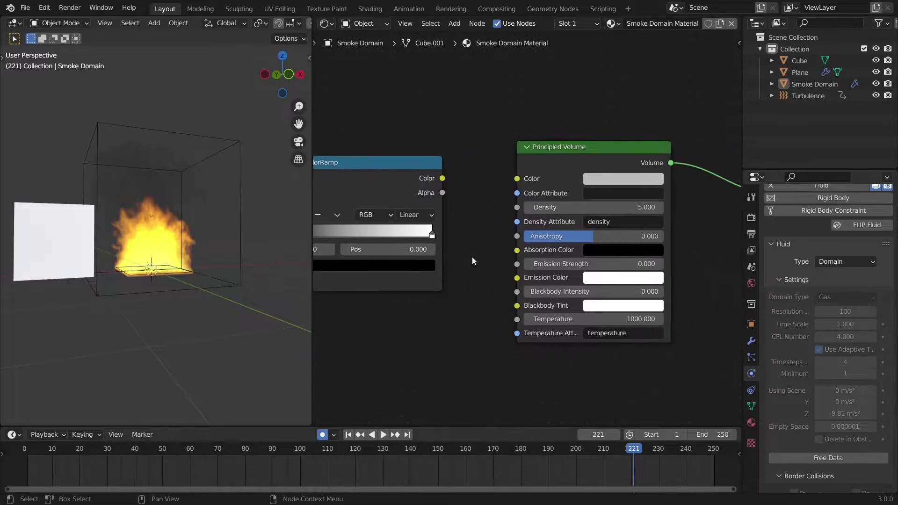
pyautogui.scroll(3, 469, 281)
pyautogui.moveTo(419, 165); pyautogui.dragTo(472, 280)
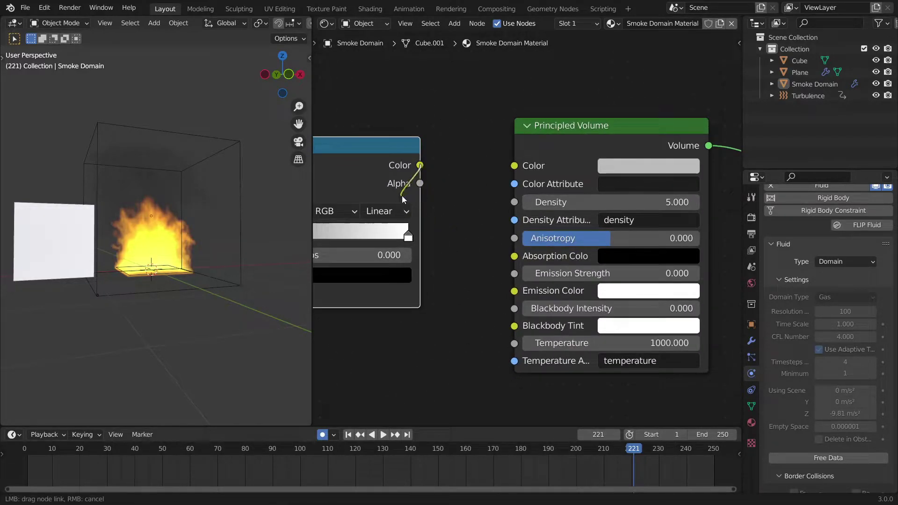
pyautogui.moveTo(521, 293); pyautogui.dragTo(519, 291)
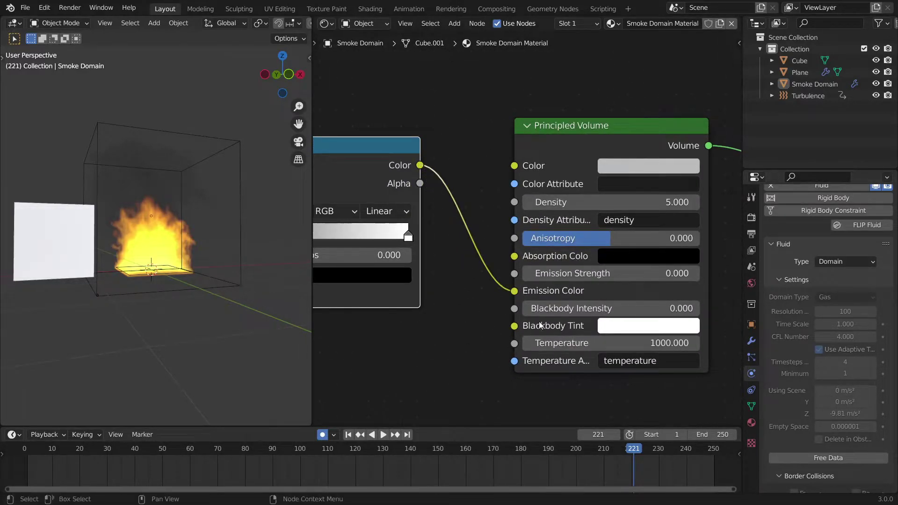
pyautogui.scroll(-1, 493, 243)
pyautogui.hotkey('ctrl', 's')
pyautogui.moveTo(448, 185); pyautogui.dragTo(501, 178, button='middle')
# Step: Delete the white cube beside the smoke domain
pyautogui.click(89, 233)
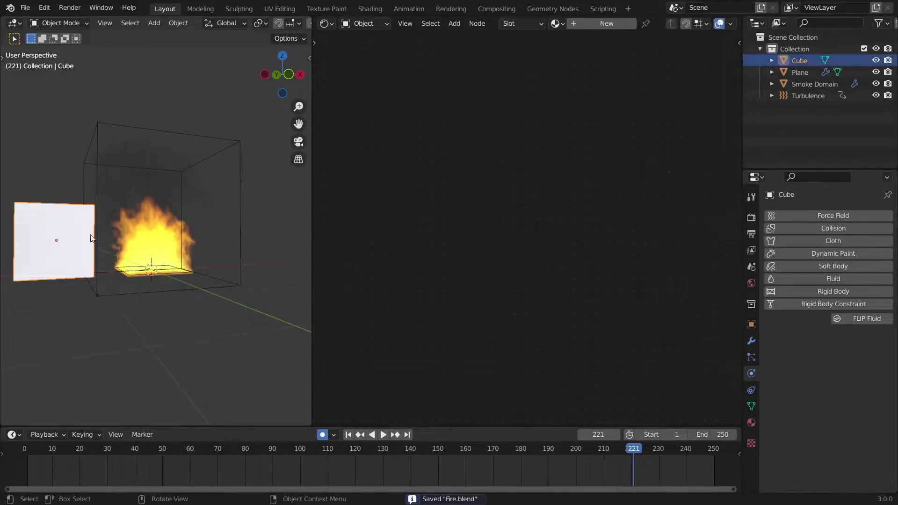
pyautogui.press('x')
pyautogui.click(55, 232)
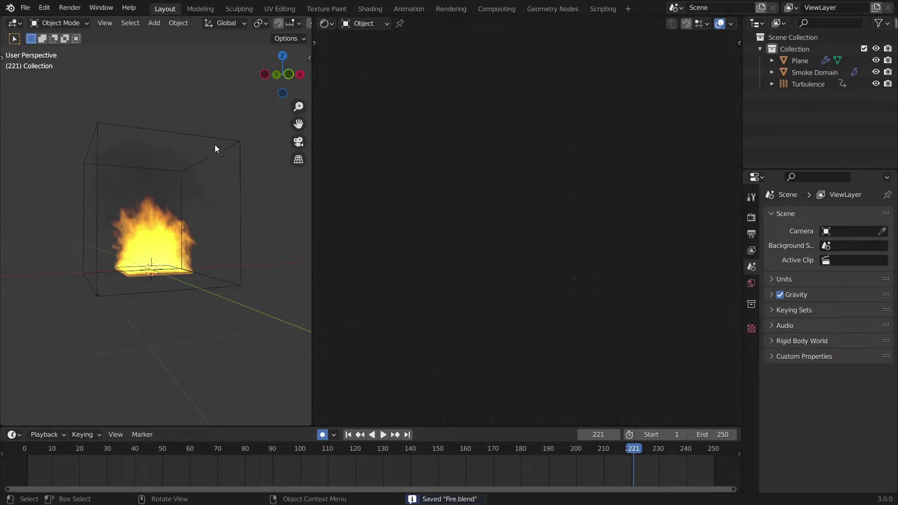
# Step: Select the smoke domain and switch the 3D viewport to rendered shading
pyautogui.click(222, 149)
pyautogui.press('z')
pyautogui.click(213, 124)
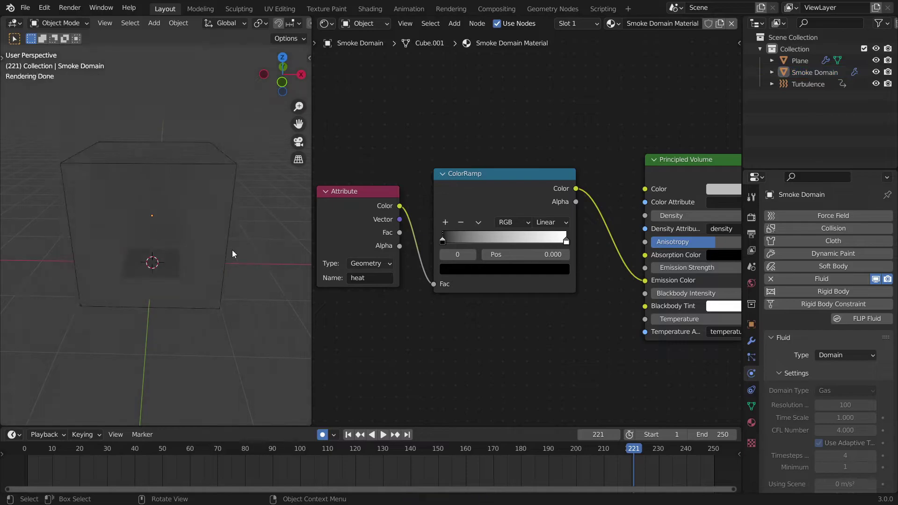
pyautogui.moveTo(232, 254); pyautogui.dragTo(195, 310, button='middle')
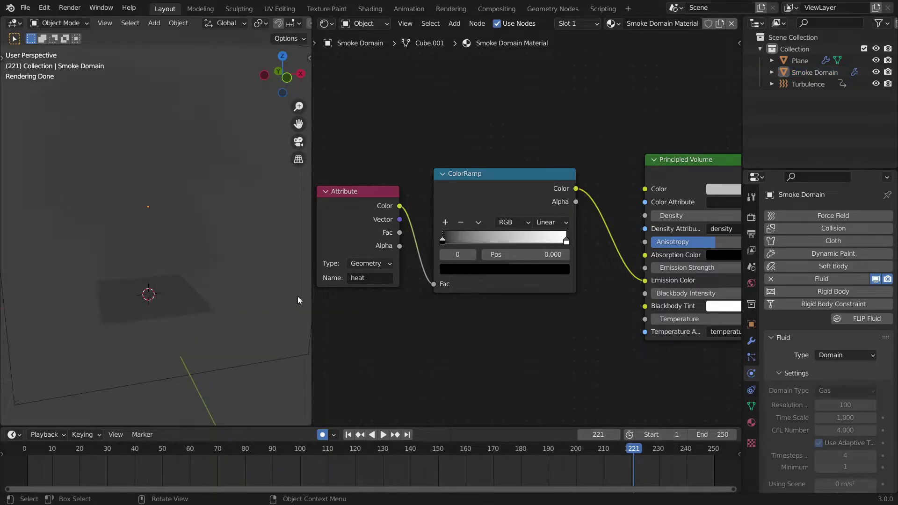
# Step: Set the Principled Volume's Emission Strength to 1
pyautogui.scroll(3, 538, 290)
pyautogui.click(533, 258)
pyautogui.write('1')
pyautogui.press('Return')
# Step: Move the ColorRamp's black stop to position 0.848 to limit the emission to the flames
pyautogui.scroll(-5, 202, 278)
pyautogui.moveTo(203, 278); pyautogui.dragTo(152, 241, button='middle')
pyautogui.scroll(6, 162, 254)
pyautogui.scroll(-5, 254, 248)
pyautogui.scroll(4, 153, 242)
pyautogui.moveTo(524, 262); pyautogui.dragTo(683, 268, button='middle')
pyautogui.scroll(-1, 683, 268)
pyautogui.moveTo(500, 244); pyautogui.dragTo(554, 280, button='middle')
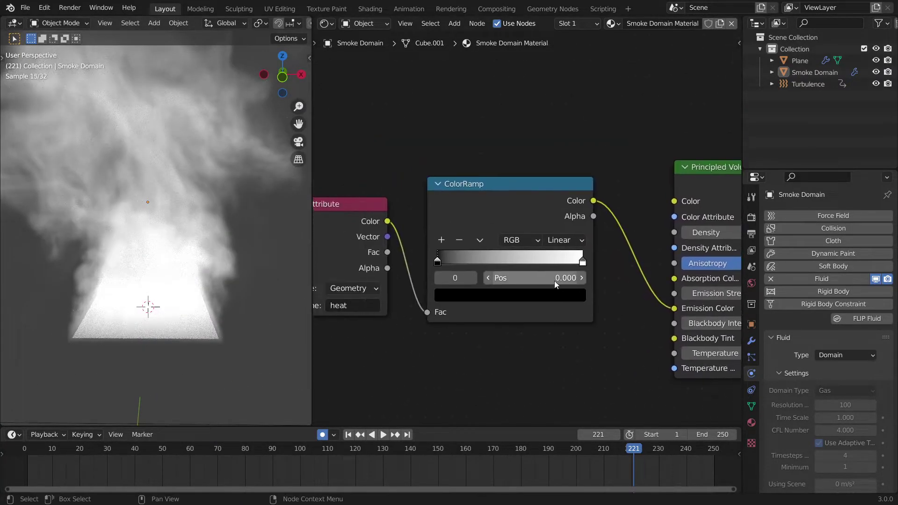
pyautogui.scroll(2, 554, 280)
pyautogui.moveTo(380, 279); pyautogui.dragTo(577, 277)
pyautogui.scroll(-3, 155, 233)
pyautogui.scroll(2, 157, 226)
# Step: Compare the fire's shape in solid shading with its rendered shading
pyautogui.press('z')
pyautogui.click(280, 230)
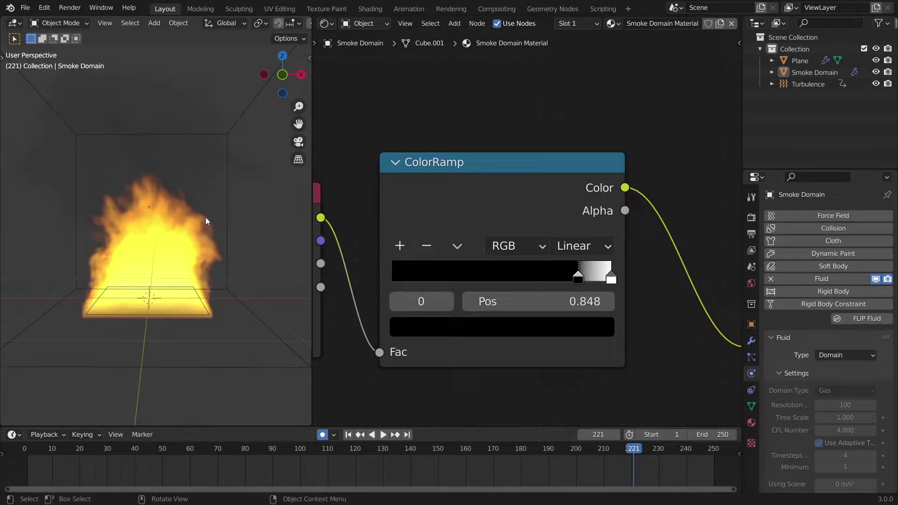
pyautogui.press('z')
pyautogui.click(182, 150)
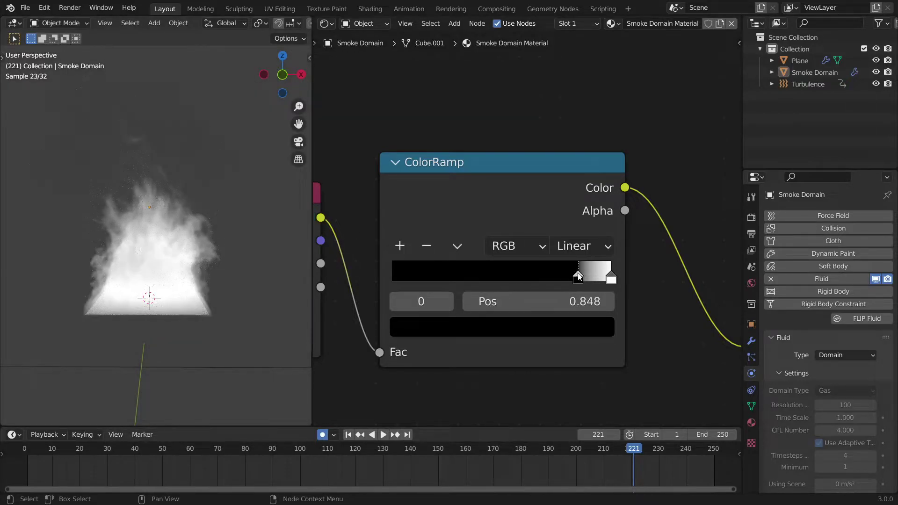
# Step: Fine-tune the ColorRamp's black stop to position 0.866 and save the file
pyautogui.moveTo(577, 277); pyautogui.dragTo(574, 294)
pyautogui.scroll(2, 583, 280)
pyautogui.moveTo(675, 292); pyautogui.dragTo(631, 269, button='middle')
pyautogui.scroll(1, 631, 269)
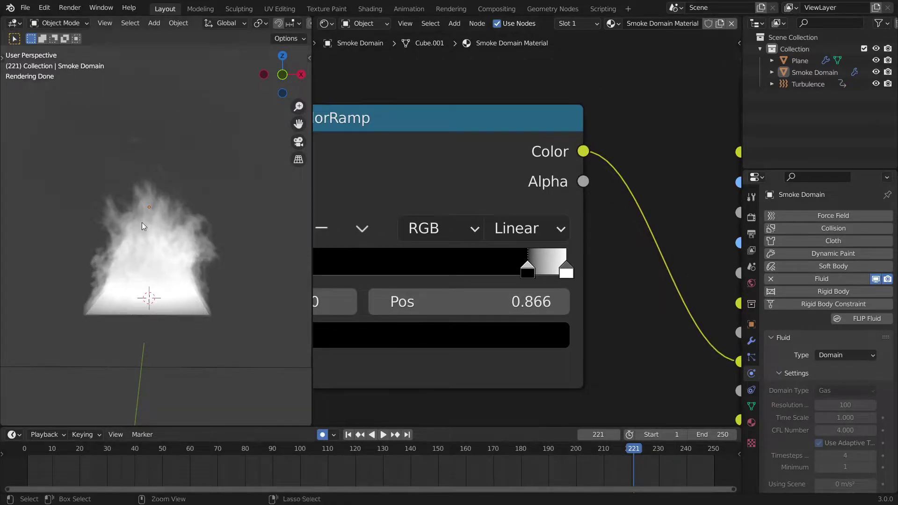
pyautogui.hotkey('ctrl', 's')
# Step: Recolor the ColorRamp's white stop to a saturated orange with a hue of 0.05
pyautogui.moveTo(168, 262); pyautogui.dragTo(233, 264, button='middle')
pyautogui.moveTo(571, 282); pyautogui.dragTo(584, 283)
pyautogui.click(578, 274)
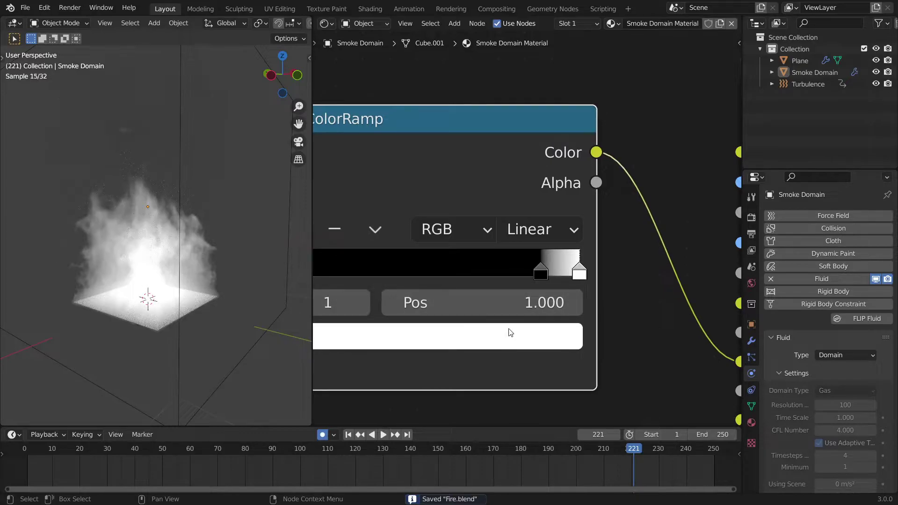
pyautogui.click(511, 330)
pyautogui.click(380, 210)
pyautogui.write('0.05')
pyautogui.press('Return')
pyautogui.moveTo(341, 240); pyautogui.dragTo(487, 244)
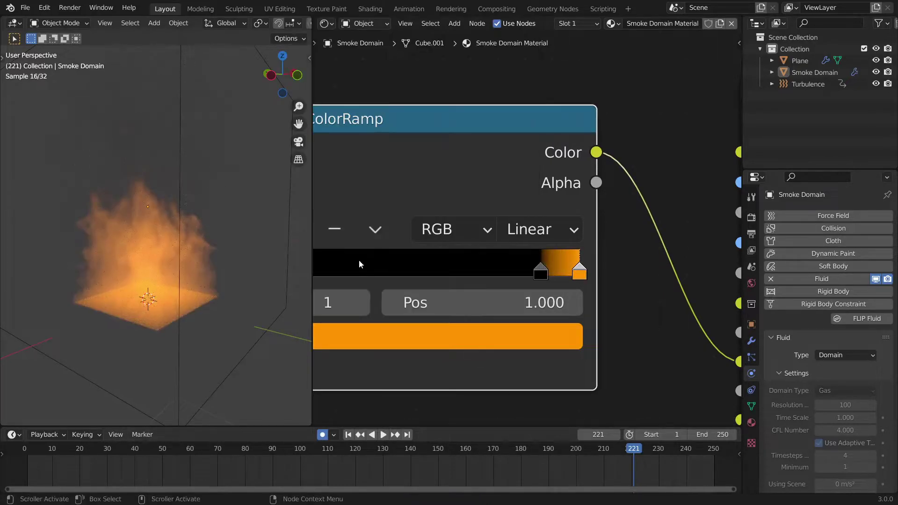
# Step: Raise the Principled Volume's Emission Strength to 100
pyautogui.scroll(-2, 588, 302)
pyautogui.scroll(2, 579, 280)
pyautogui.click(579, 263)
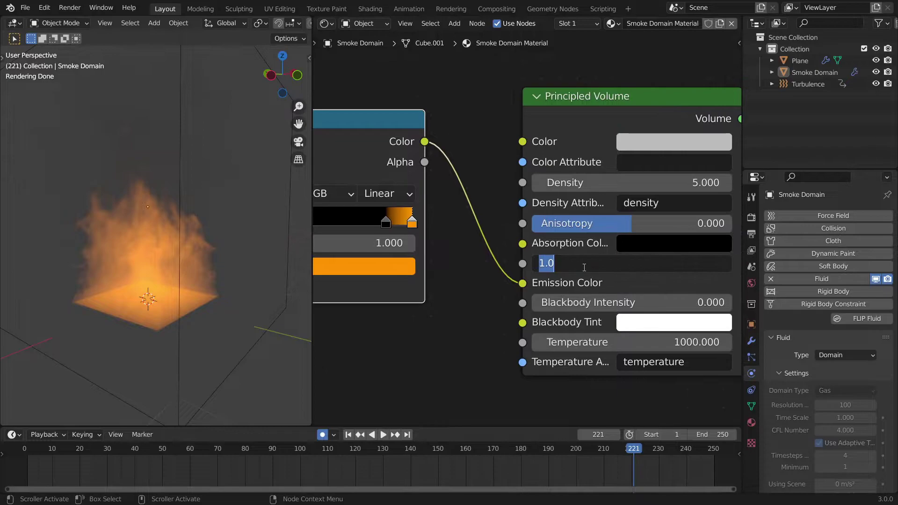
pyautogui.write('100')
pyautogui.press('Return')
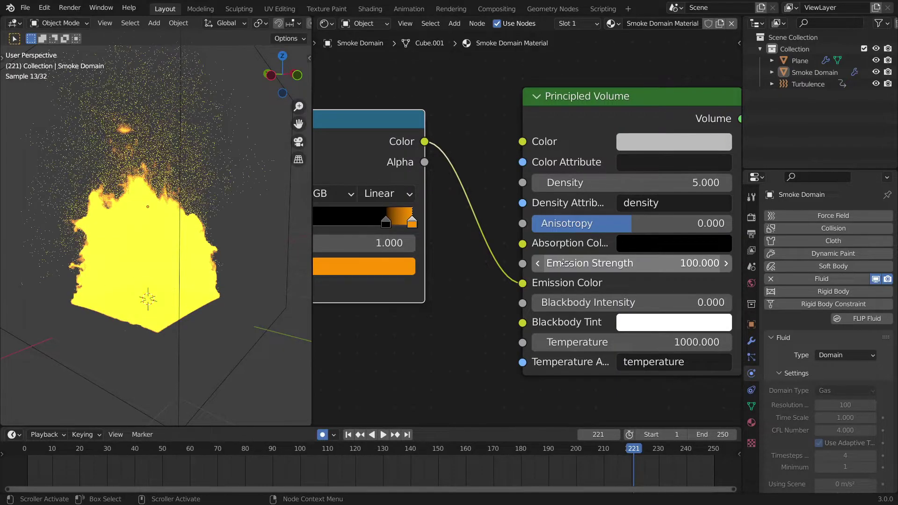
# Step: Set the scene's Color Management view transform to Filmic and save the file
pyautogui.click(596, 263)
pyautogui.press('Escape')
pyautogui.click(751, 217)
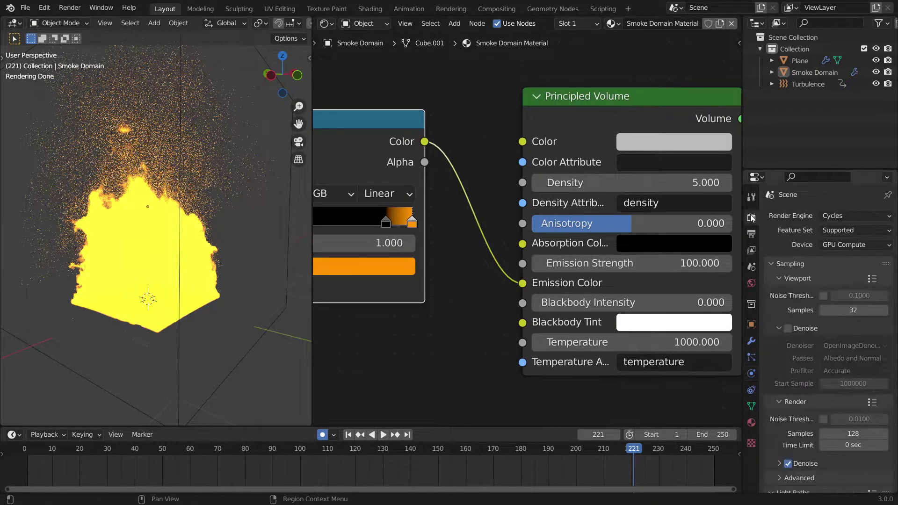
pyautogui.moveTo(895, 290); pyautogui.dragTo(896, 447)
pyautogui.click(804, 486)
pyautogui.scroll(-5, 826, 471)
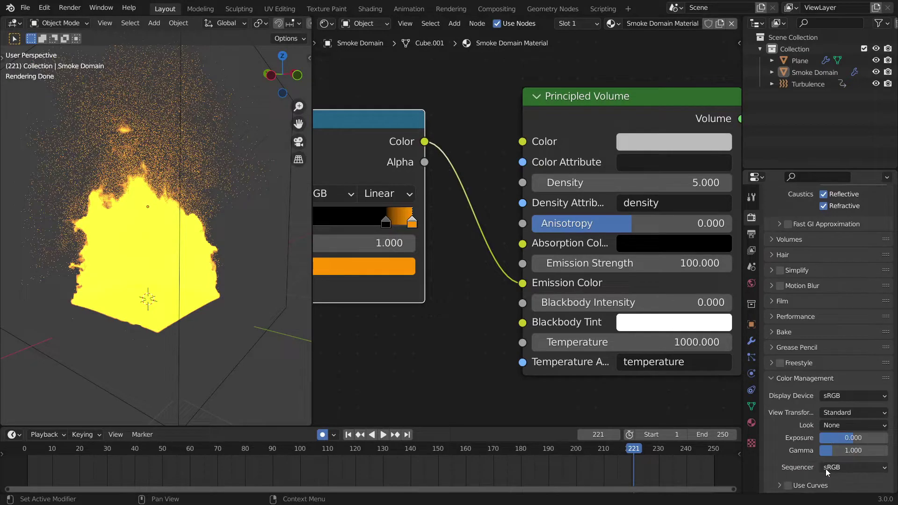
pyautogui.click(841, 413)
pyautogui.click(835, 440)
pyautogui.moveTo(895, 444); pyautogui.dragTo(895, 274)
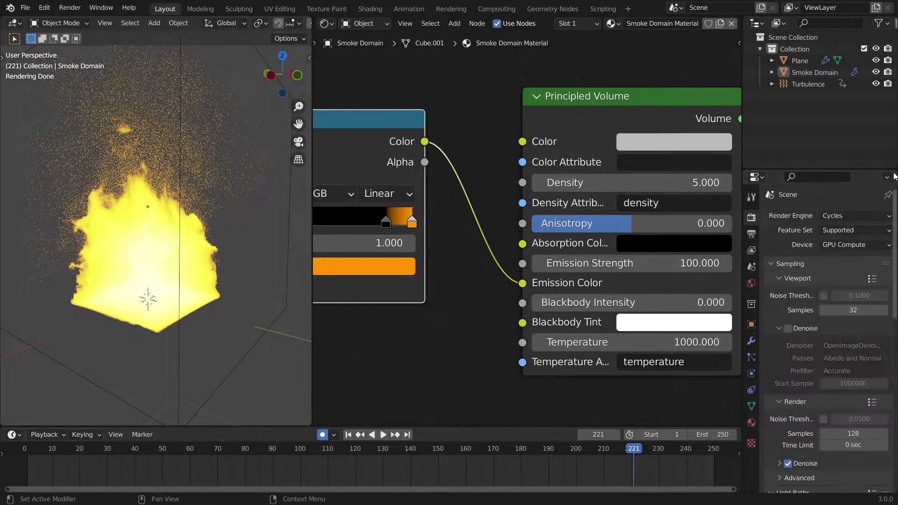
pyautogui.hotkey('ctrl', 's')
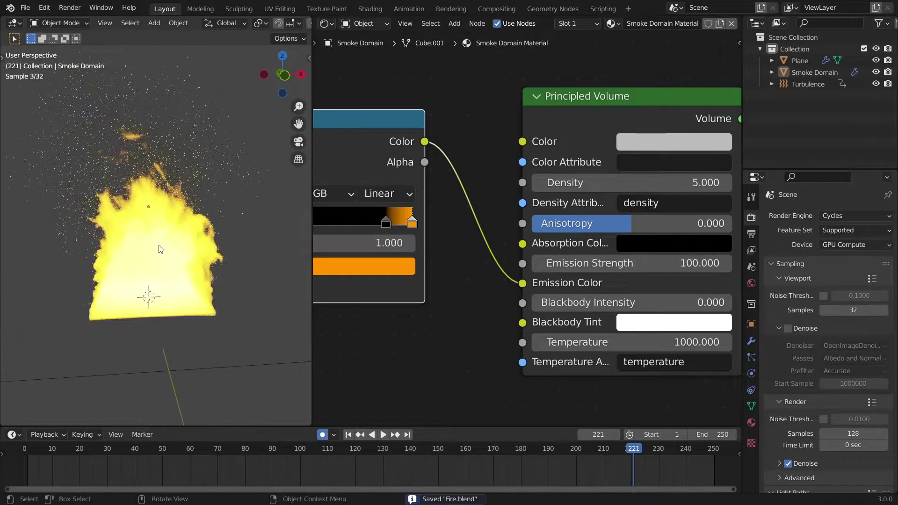
# Step: Shift the ColorRamp's orange stop slightly toward the black stop
pyautogui.click(327, 266)
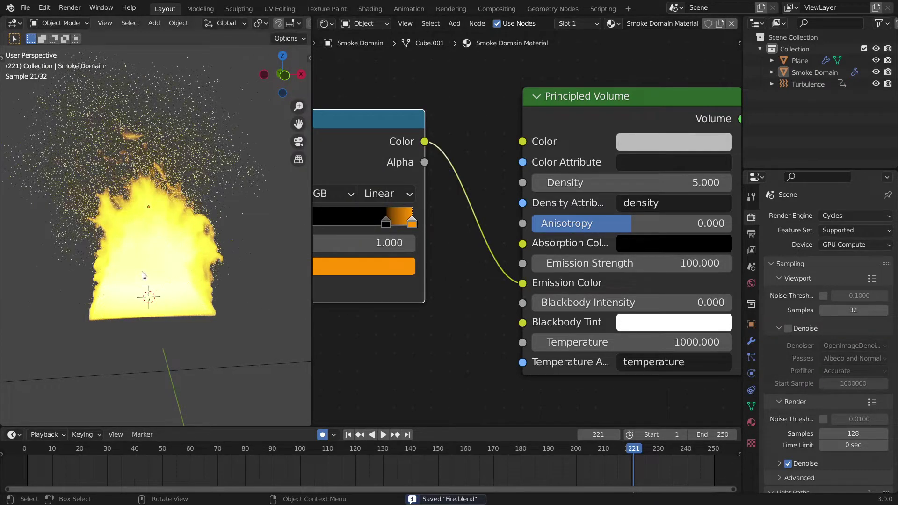
pyautogui.scroll(1, 156, 266)
pyautogui.moveTo(157, 266); pyautogui.dragTo(215, 263, button='middle')
pyautogui.moveTo(456, 270); pyautogui.dragTo(616, 286, button='middle')
pyautogui.scroll(5, 589, 283)
pyautogui.moveTo(292, 299); pyautogui.dragTo(234, 299, button='middle')
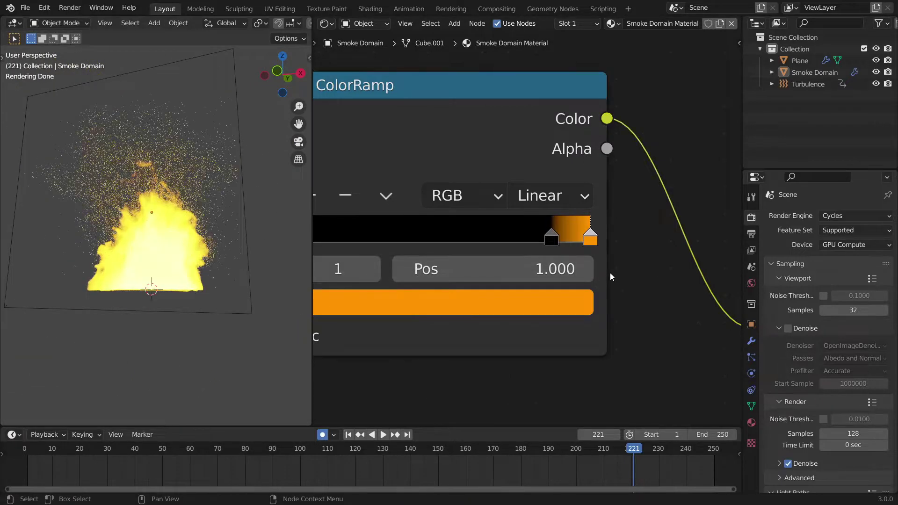
pyautogui.moveTo(584, 238); pyautogui.dragTo(581, 238)
pyautogui.scroll(-4, 477, 224)
pyautogui.moveTo(371, 212); pyautogui.dragTo(413, 215, button='middle')
# Step: Try adding a middle color stop between the ColorRamp's black and orange stops and repositioning the stops
pyautogui.click(409, 207)
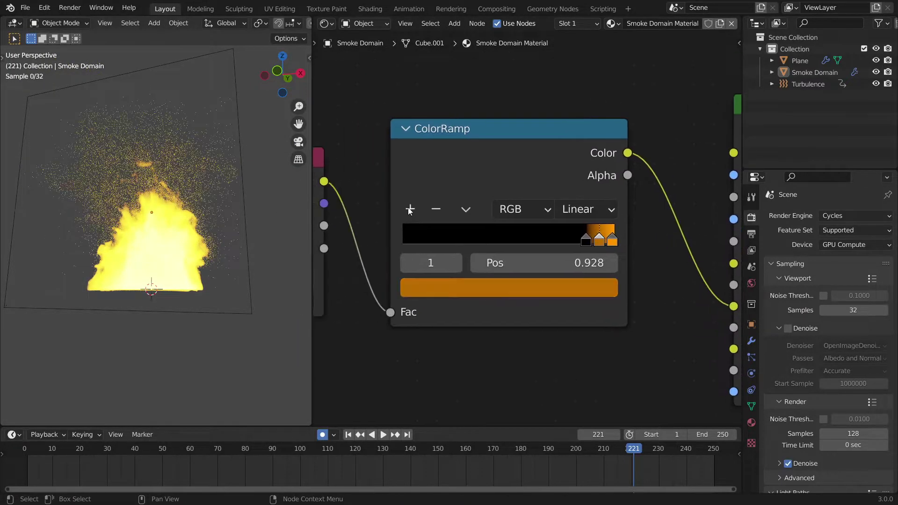
pyautogui.scroll(3, 476, 262)
pyautogui.click(517, 302)
pyautogui.moveTo(498, 243); pyautogui.dragTo(374, 243)
pyautogui.moveTo(619, 243); pyautogui.dragTo(641, 250)
# Step: Fine-tune the ColorRamp's orange stop to position 0.996 and save the file
pyautogui.scroll(1, 647, 258)
pyautogui.moveTo(647, 258); pyautogui.dragTo(526, 274, button='middle')
pyautogui.moveTo(175, 235); pyautogui.dragTo(234, 267, button='middle')
pyautogui.scroll(5, 178, 255)
pyautogui.scroll(-3, 215, 267)
pyautogui.moveTo(524, 261); pyautogui.dragTo(522, 270)
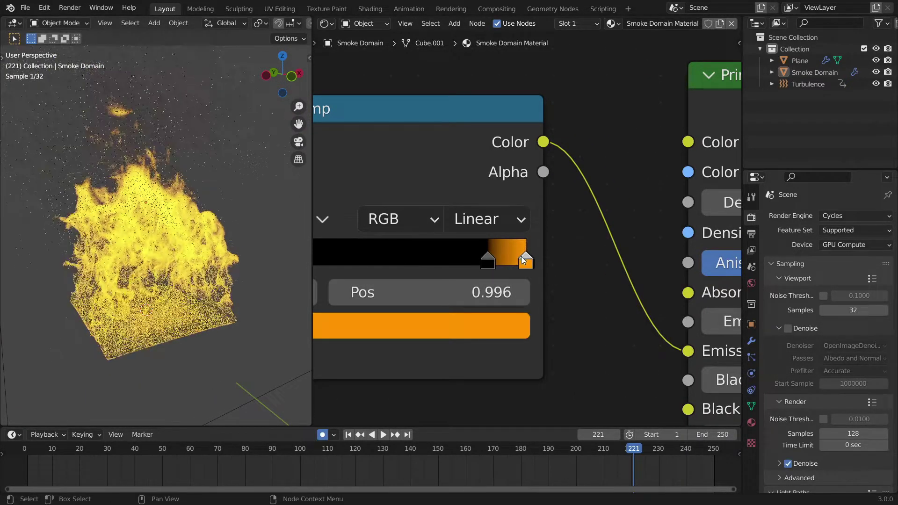
pyautogui.scroll(-2, 522, 270)
pyautogui.hotkey('ctrl', 's')
# Step: Reduce the saturation of the ColorRamp's orange stop color to 0.99
pyautogui.click(489, 294)
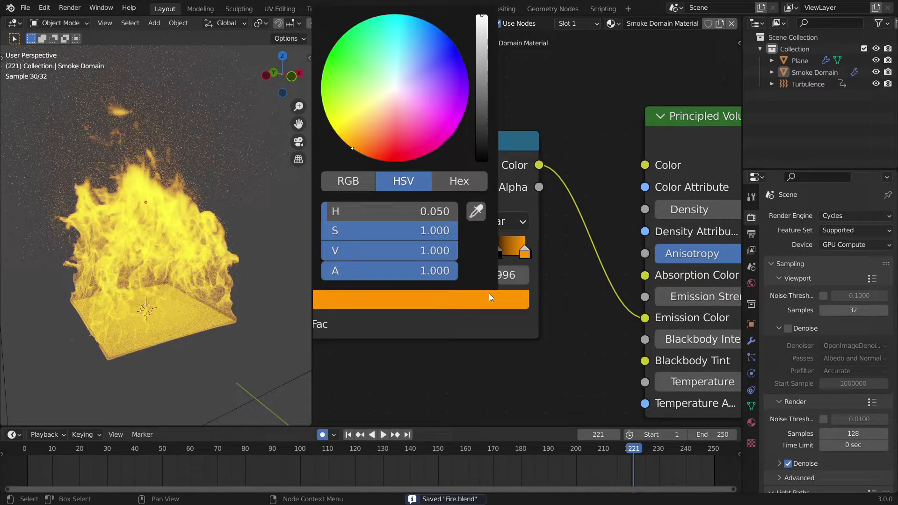
pyautogui.click(405, 225)
pyautogui.write('.99')
pyautogui.press('Return')
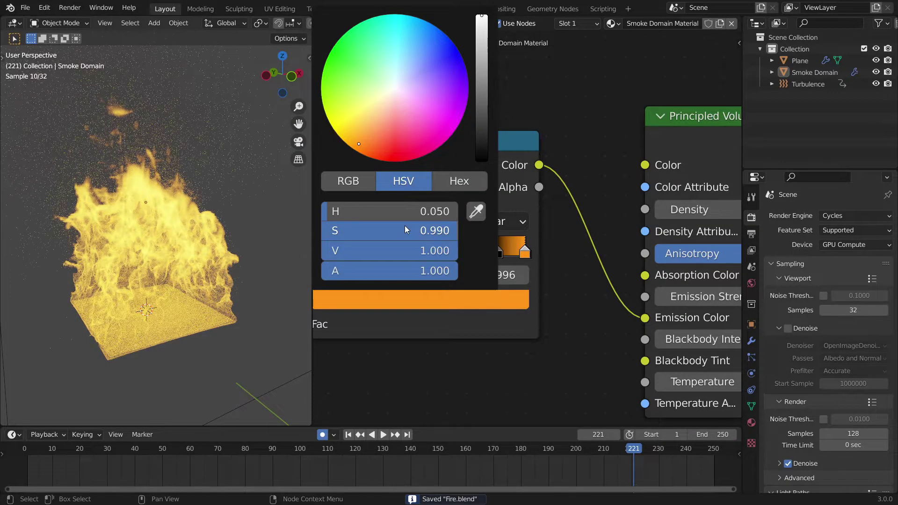
pyautogui.scroll(-1, 426, 321)
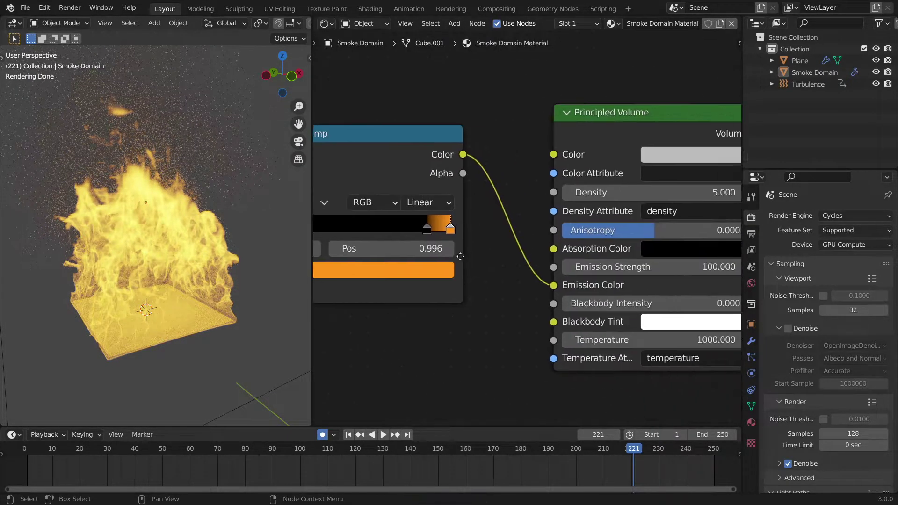
# Step: Raise the Principled Volume's Emission Strength to 200 and save the file
pyautogui.moveTo(439, 252); pyautogui.dragTo(404, 243, button='middle')
pyautogui.click(548, 254)
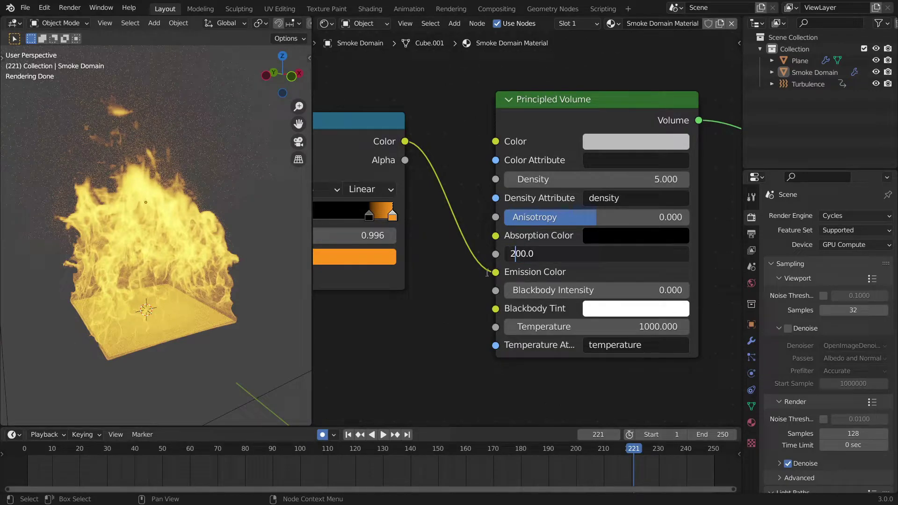
pyautogui.press('Return')
pyautogui.hotkey('ctrl', 's')
# Step: Jump to frame 151 and inspect the rendered fire from another angle
pyautogui.moveTo(249, 267); pyautogui.dragTo(212, 252, button='middle')
pyautogui.click(439, 453)
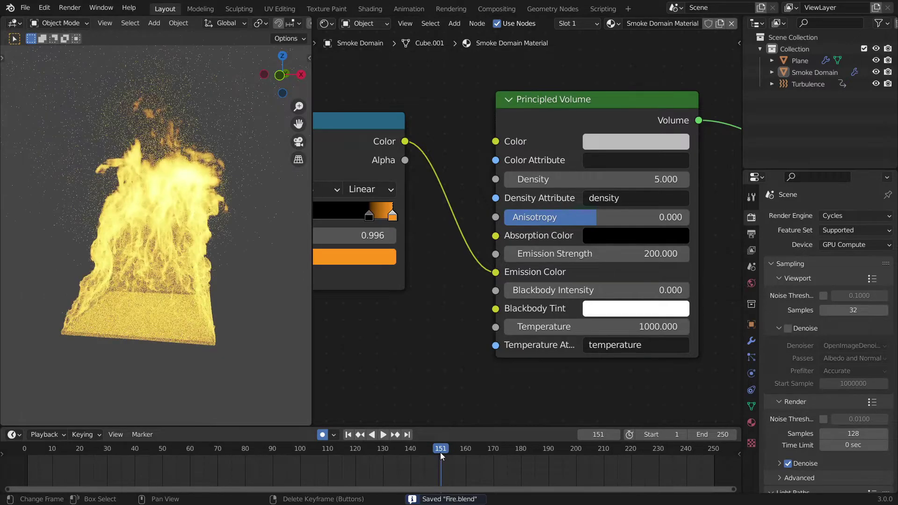
pyautogui.moveTo(189, 285); pyautogui.dragTo(229, 288, button='middle')
pyautogui.scroll(3, 212, 276)
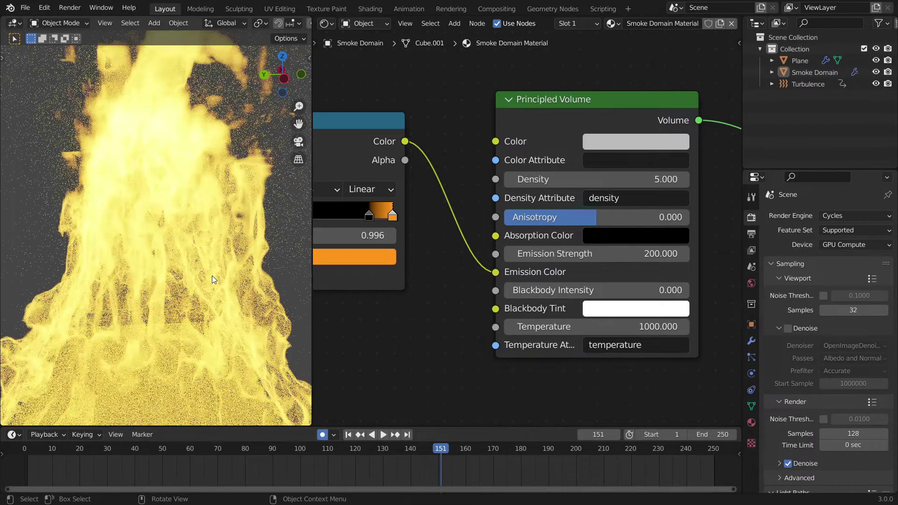
pyautogui.scroll(-4, 212, 276)
# Step: Set the Principled Volume's Density to 0 to remove the smoke
pyautogui.moveTo(603, 179); pyautogui.dragTo(561, 180)
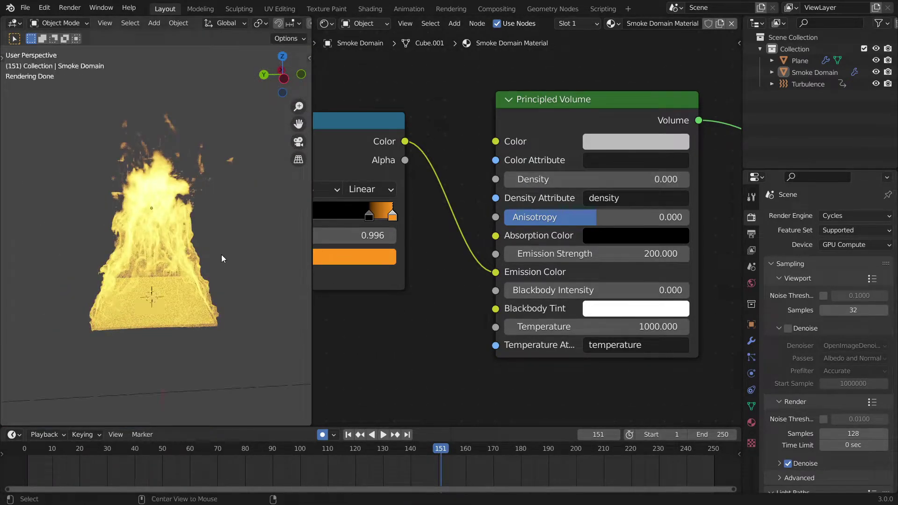
pyautogui.moveTo(192, 285); pyautogui.dragTo(214, 251, button='middle')
pyautogui.scroll(3, 189, 215)
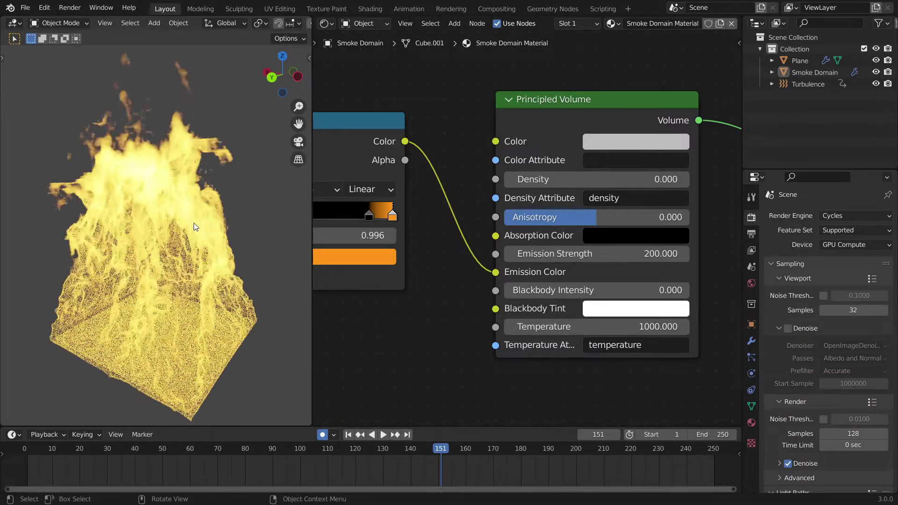
# Step: Examine the smokeless flames up close and from a distance at several angles
pyautogui.moveTo(189, 215); pyautogui.dragTo(210, 147, button='middle')
pyautogui.scroll(4, 221, 225)
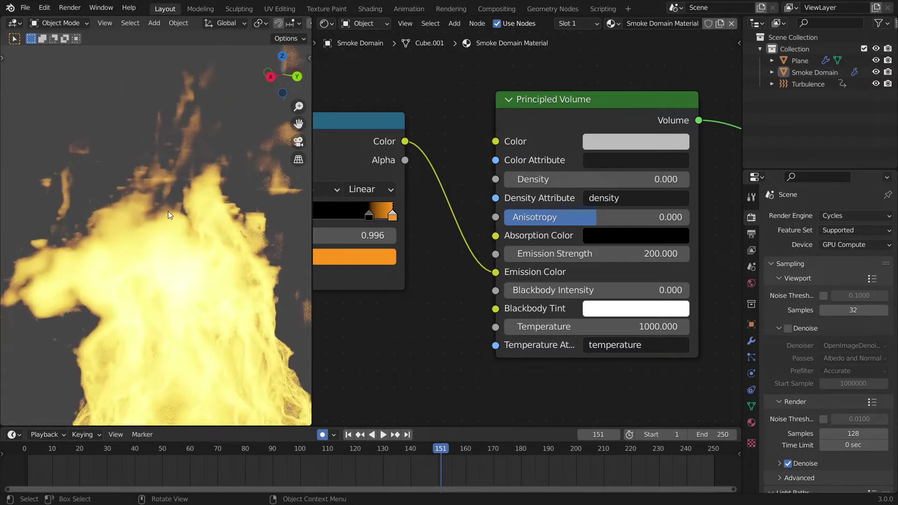
pyautogui.moveTo(270, 242); pyautogui.dragTo(147, 188, button='middle')
pyautogui.scroll(3, 132, 158)
pyautogui.moveTo(132, 158); pyautogui.dragTo(111, 153, button='middle')
pyautogui.scroll(-5, 201, 174)
pyautogui.scroll(3, 235, 203)
pyautogui.scroll(-3, 116, 195)
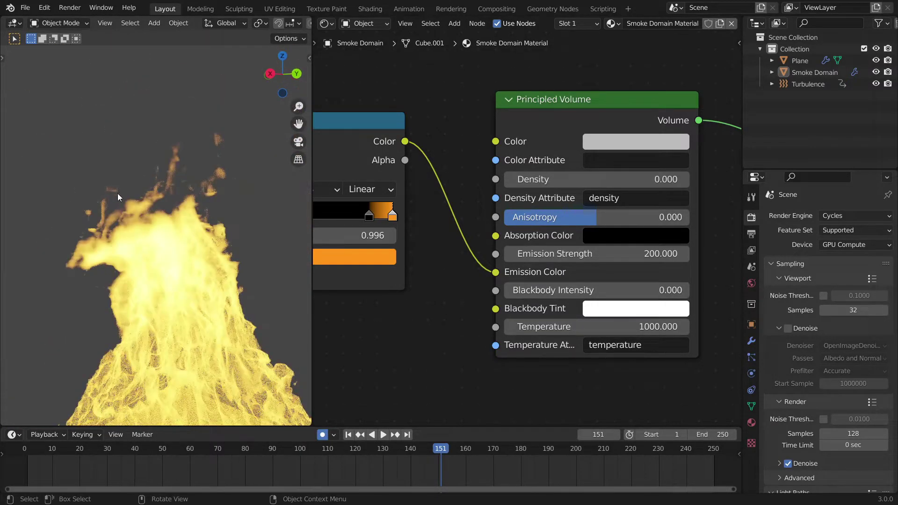
pyautogui.moveTo(116, 195); pyautogui.dragTo(151, 227, button='middle')
pyautogui.scroll(-3, 116, 264)
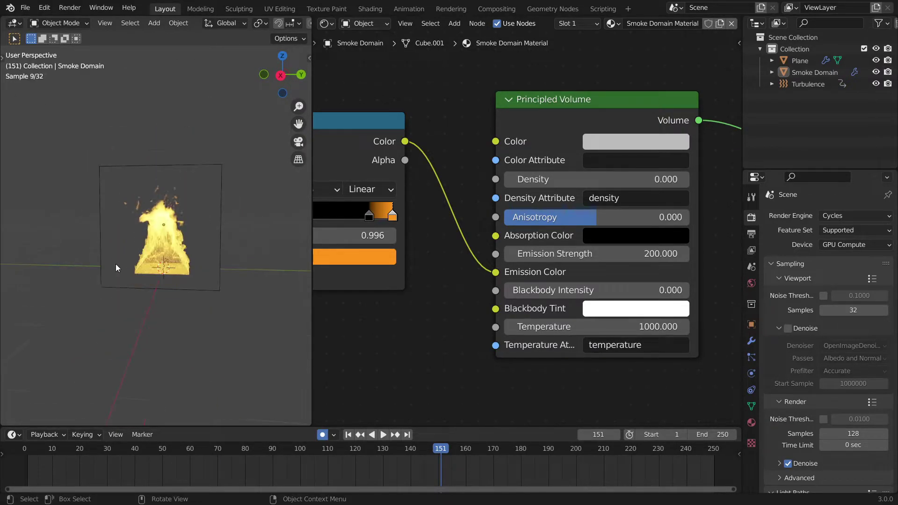
# Step: Select the Smoke Domain, hide the viewport overlays, and set its material's volume Interpolation to Cubic
pyautogui.click(97, 283)
pyautogui.scroll(5, 120, 268)
pyautogui.hotkey('shift', 'alt', 'z')
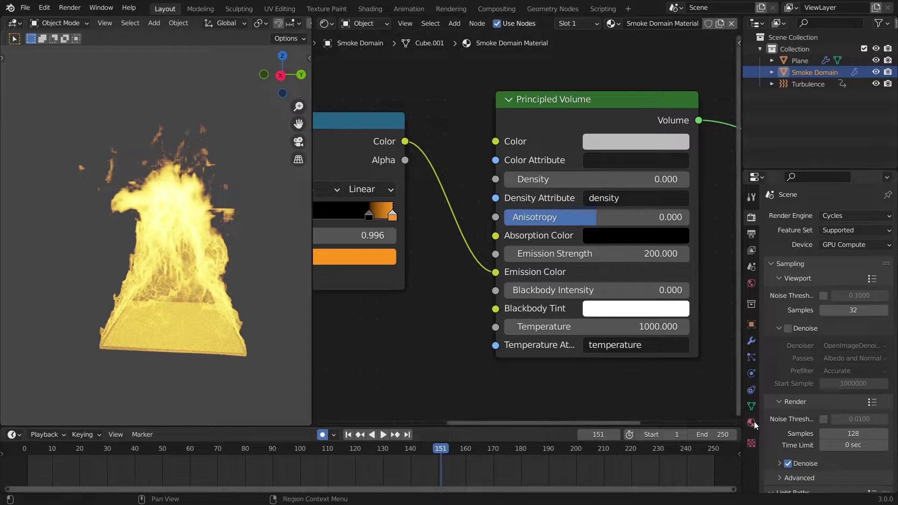
pyautogui.click(751, 422)
pyautogui.click(796, 393)
pyautogui.scroll(-5, 796, 395)
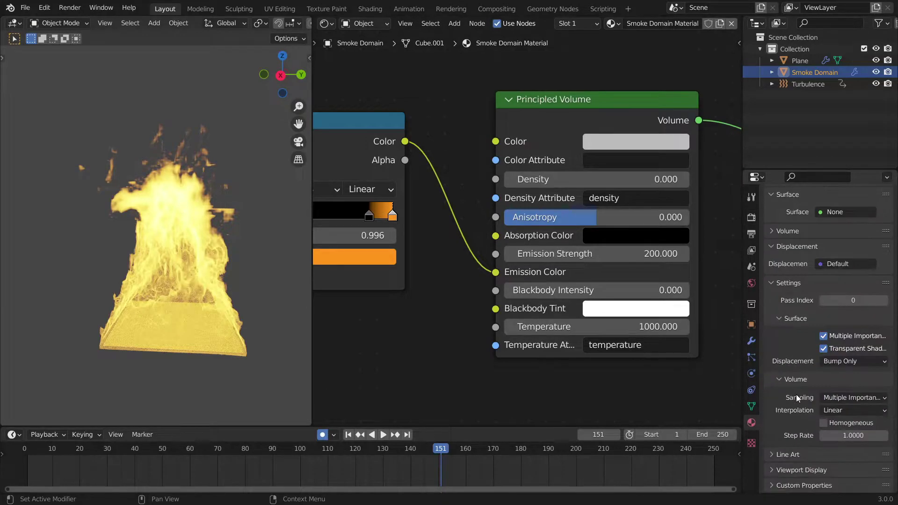
pyautogui.click(854, 411)
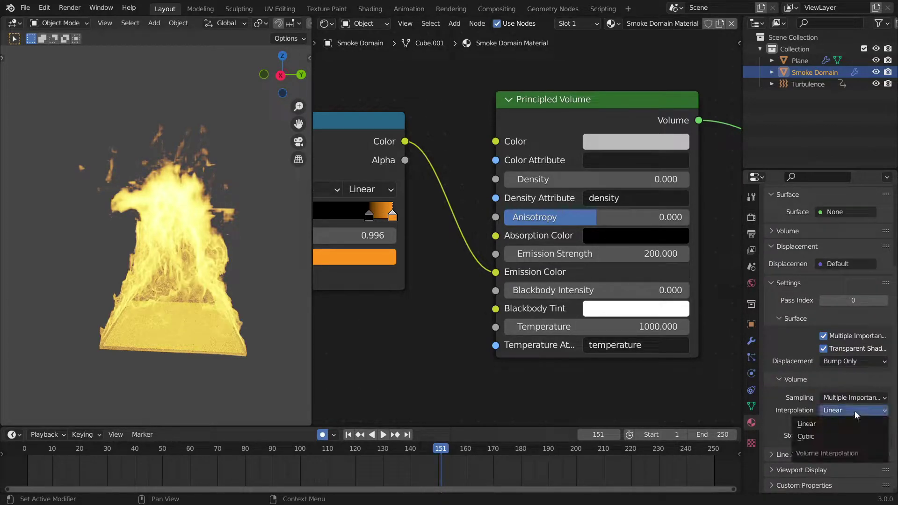
pyautogui.click(834, 433)
# Step: Inspect the flames with cubic interpolation and turn the viewport overlays back on
pyautogui.scroll(3, 246, 198)
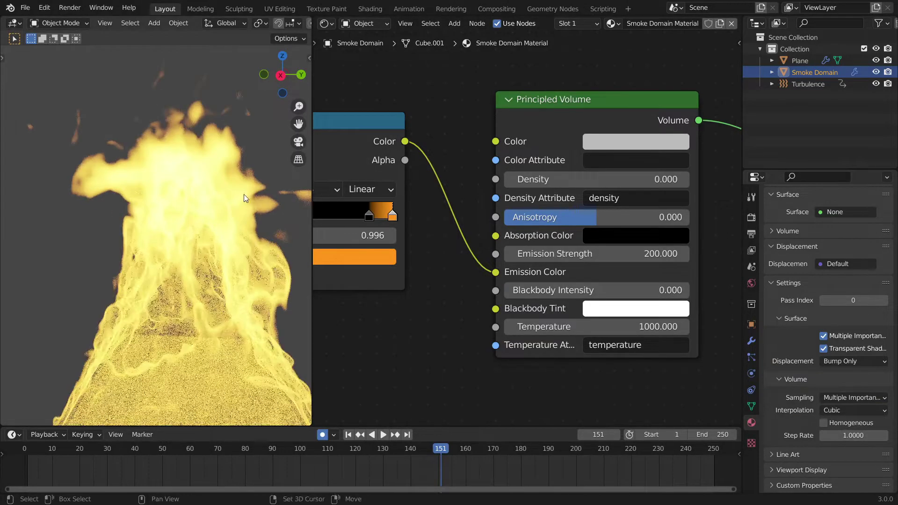
pyautogui.moveTo(244, 196); pyautogui.dragTo(203, 201, button='middle')
pyautogui.scroll(3, 124, 268)
pyautogui.scroll(-3, 205, 197)
pyautogui.moveTo(140, 218); pyautogui.dragTo(227, 223, button='middle')
pyautogui.scroll(-5, 220, 248)
pyautogui.hotkey('alt', 'shift', 'z')
pyautogui.scroll(4, 222, 328)
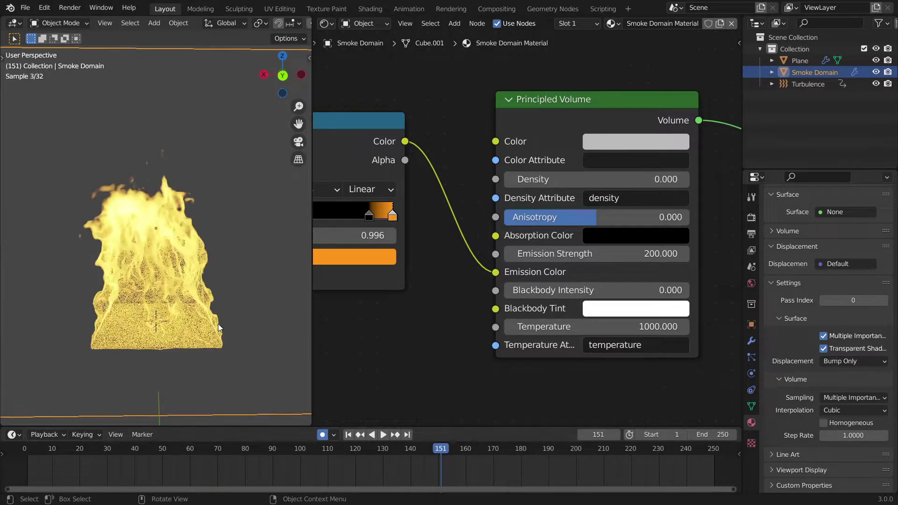
# Step: Compare the detail of the fire's base and flame tips from near and far around the domain
pyautogui.scroll(-5, 223, 316)
pyautogui.moveTo(223, 316); pyautogui.dragTo(126, 211, button='middle')
pyautogui.scroll(5, 114, 307)
pyautogui.scroll(4, 147, 237)
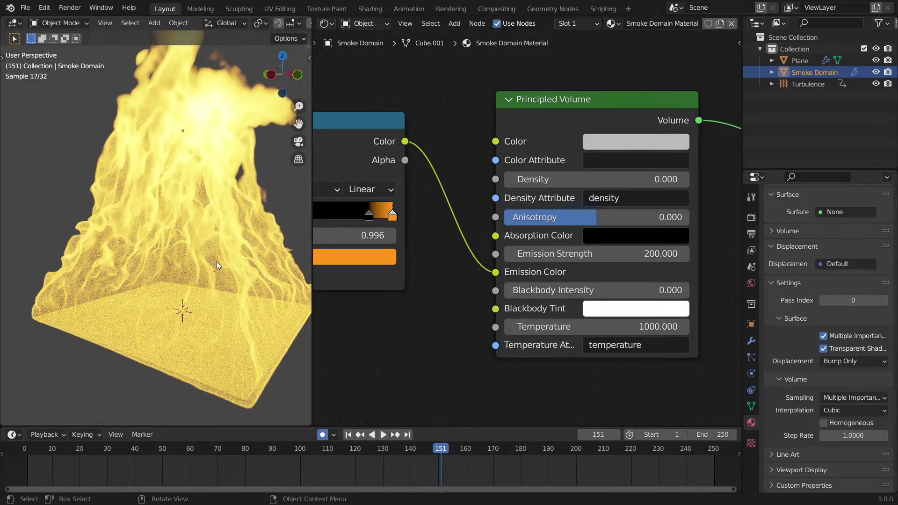
pyautogui.scroll(-5, 217, 262)
pyautogui.moveTo(217, 262); pyautogui.dragTo(109, 205, button='middle')
pyautogui.scroll(6, 165, 254)
pyautogui.scroll(-4, 163, 200)
pyautogui.scroll(-5, 235, 212)
pyautogui.scroll(6, 152, 137)
pyautogui.scroll(5, 205, 195)
pyautogui.scroll(-4, 136, 187)
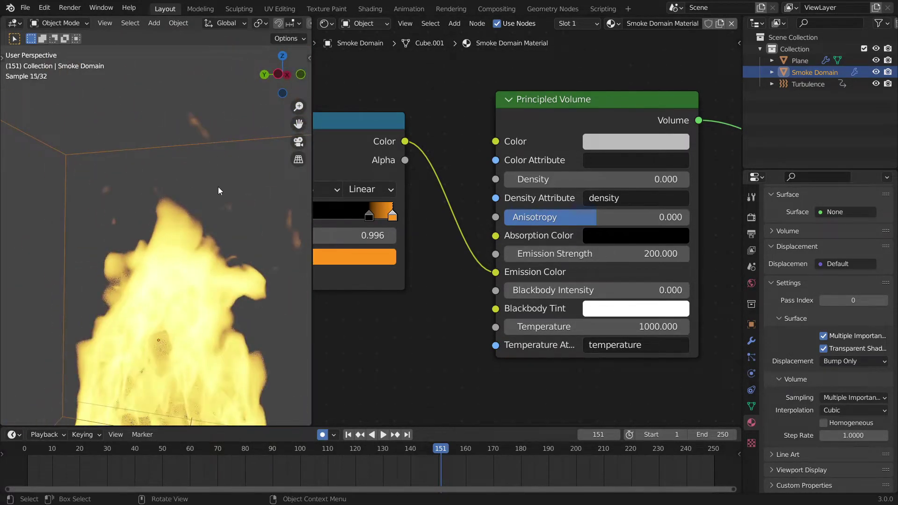
pyautogui.moveTo(212, 187); pyautogui.dragTo(223, 213, button='middle')
pyautogui.scroll(-5, 228, 255)
pyautogui.scroll(3, 229, 256)
pyautogui.moveTo(229, 257); pyautogui.dragTo(168, 277, button='middle')
pyautogui.scroll(-4, 167, 277)
# Step: Select the emitter Plane and toggle its viewport visibility off and back on to check the fire's base
pyautogui.click(173, 279)
pyautogui.scroll(8, 196, 297)
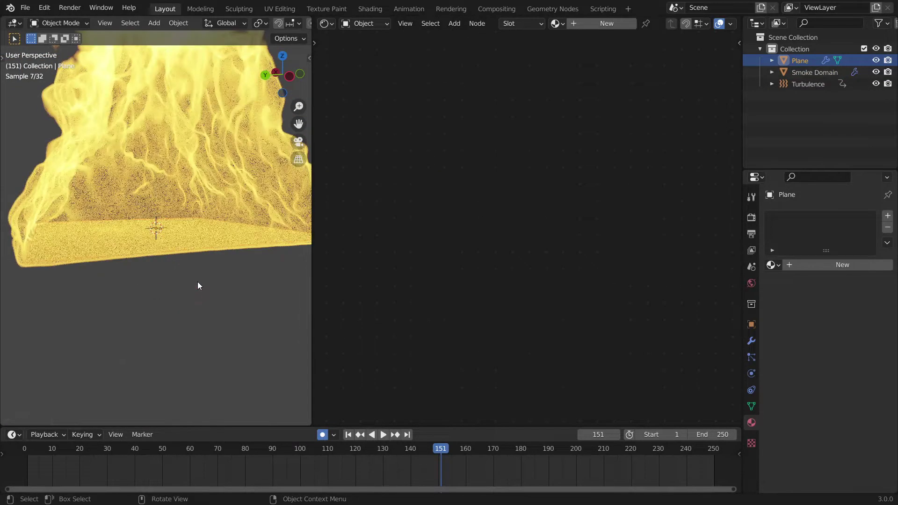
pyautogui.scroll(-3, 198, 281)
pyautogui.moveTo(299, 177); pyautogui.dragTo(303, 191, button='middle')
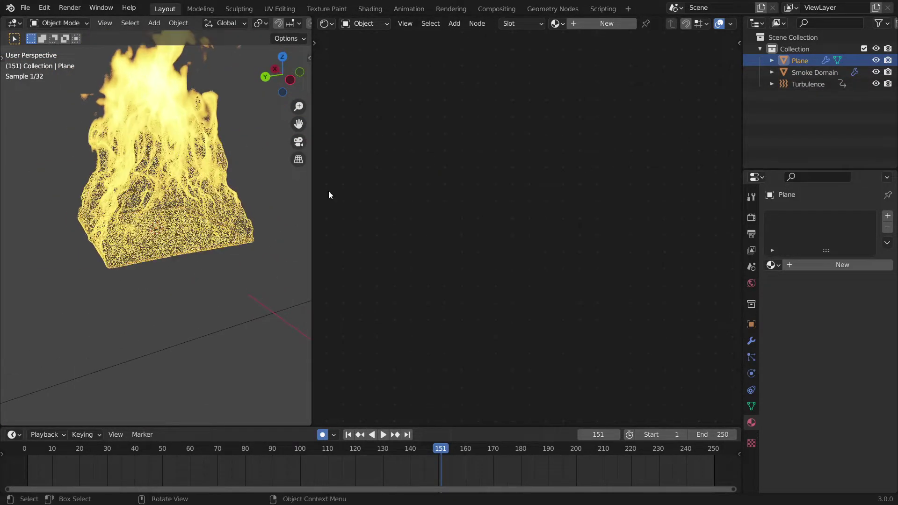
pyautogui.click(875, 61)
pyautogui.click(876, 61)
pyautogui.scroll(2, 228, 241)
pyautogui.scroll(-3, 227, 240)
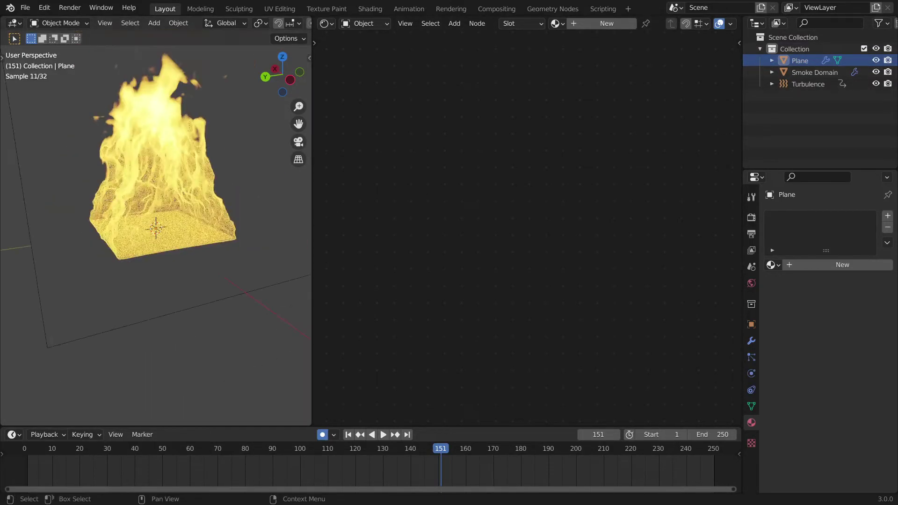
# Step: Hide the Smoke Domain and disable all of the Plane's Ray Visibility options, from Camera through Shadow
pyautogui.click(878, 72)
pyautogui.moveTo(204, 243); pyautogui.dragTo(200, 286, button='middle')
pyautogui.click(750, 324)
pyautogui.scroll(-2, 888, 455)
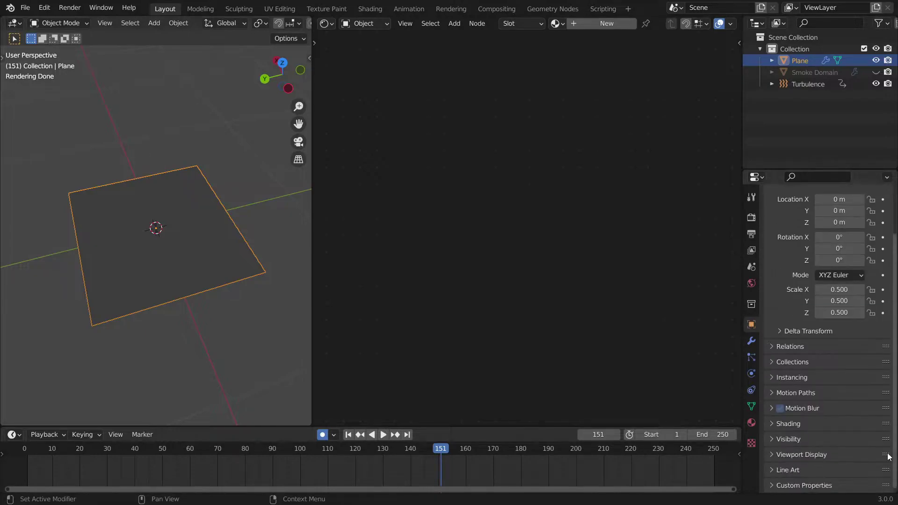
pyautogui.click(788, 439)
pyautogui.scroll(-6, 790, 438)
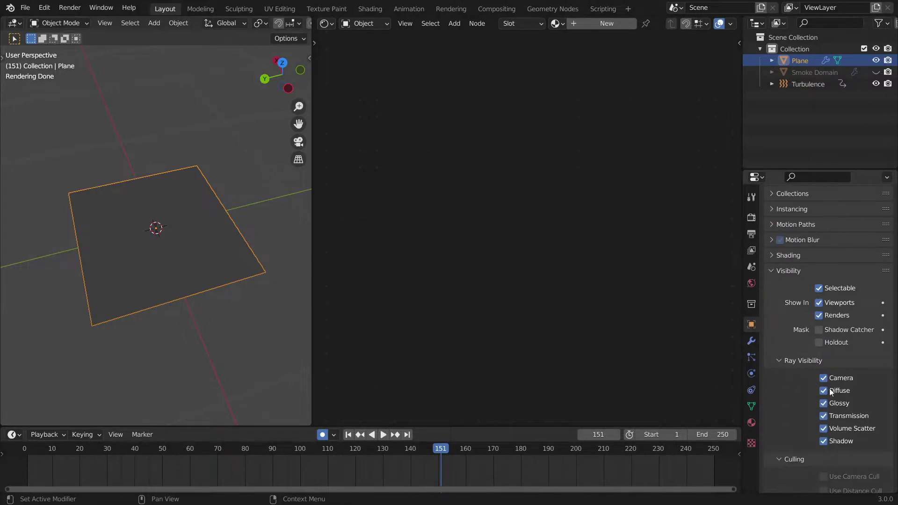
pyautogui.click(296, 322)
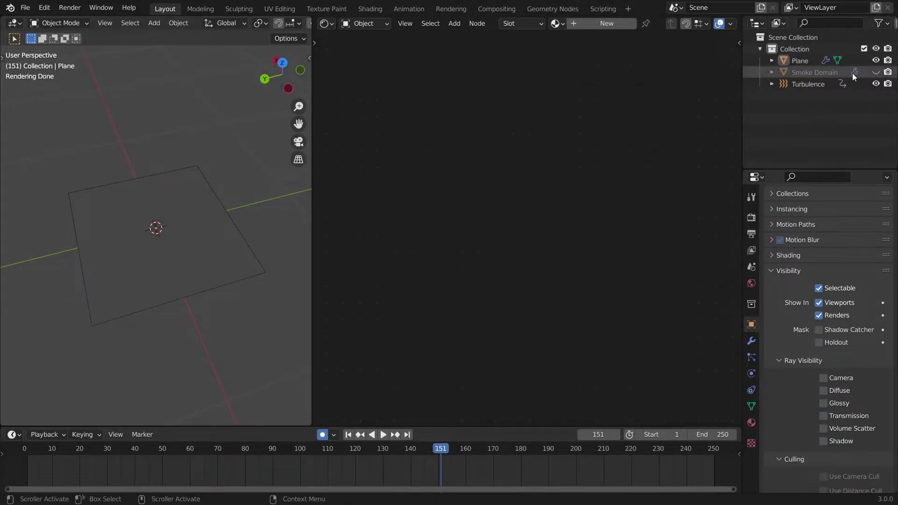
# Step: Make the Smoke Domain visible again and save the file
pyautogui.click(876, 72)
pyautogui.scroll(-5, 229, 309)
pyautogui.moveTo(230, 309); pyautogui.dragTo(226, 223, button='middle')
pyautogui.hotkey('ctrl', 's')
# Step: Expand the 3D viewport over the shader editor and briefly play the rendered fire animation from frame 151
pyautogui.moveTo(310, 19); pyautogui.dragTo(362, 42)
pyautogui.scroll(-2, 435, 140)
pyautogui.moveTo(432, 183); pyautogui.dragTo(273, 195, button='middle')
pyautogui.click(880, 24)
pyautogui.press('space')
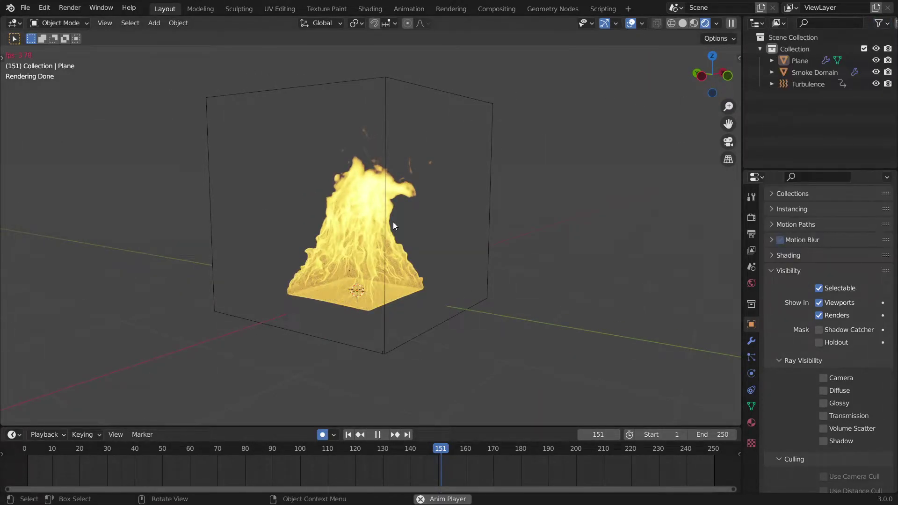
pyautogui.press('space')
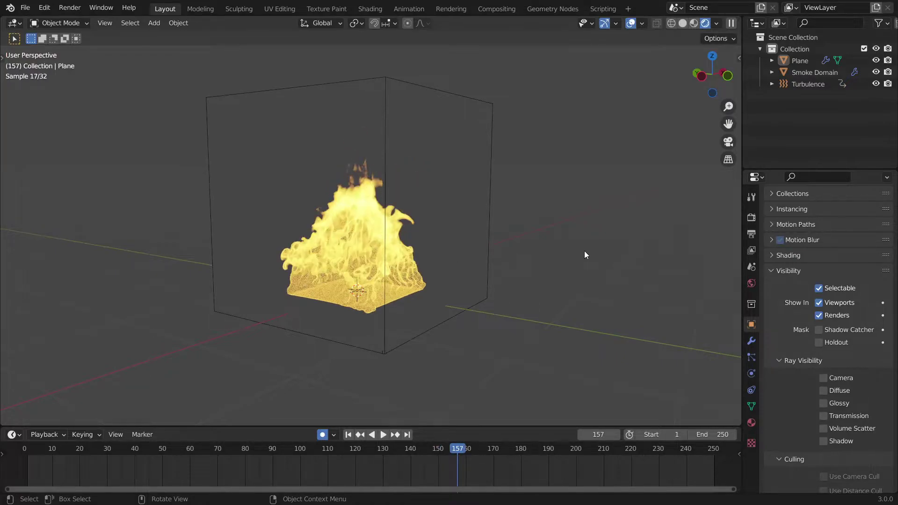
# Step: Switch the viewport to solid shading and play the fire animation
pyautogui.press('z')
pyautogui.click(664, 251)
pyautogui.moveTo(483, 258); pyautogui.dragTo(520, 260, button='middle')
pyautogui.press('space')
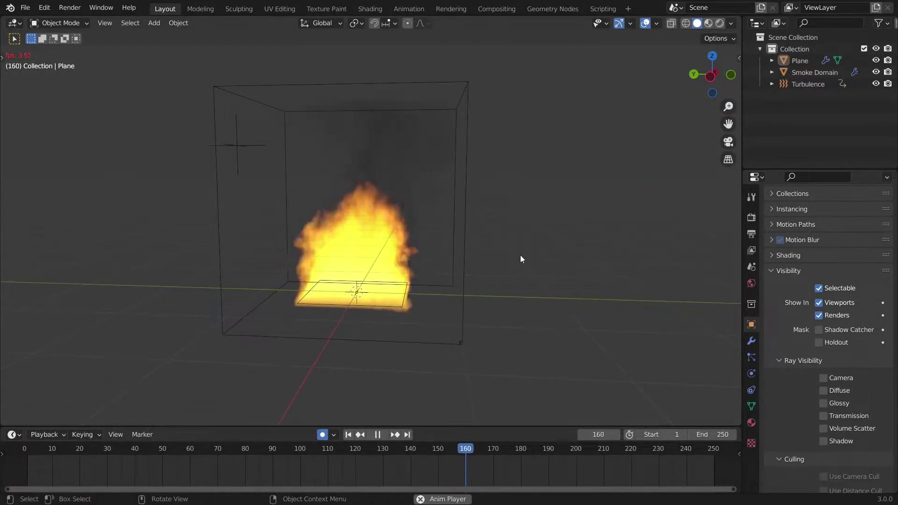
# Step: Stop playback, show the outliner's viewport-disable toggles, disable the Smoke Domain in viewports, and save the file
pyautogui.press('space')
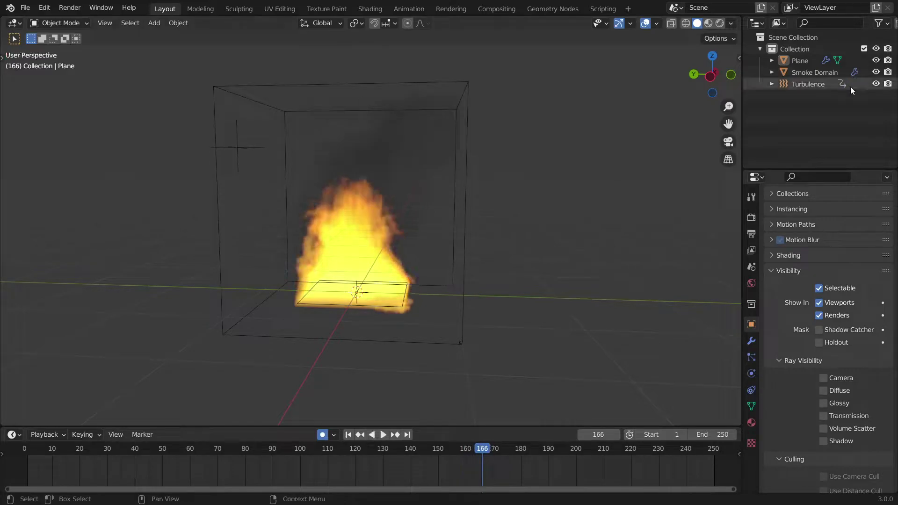
pyautogui.click(879, 23)
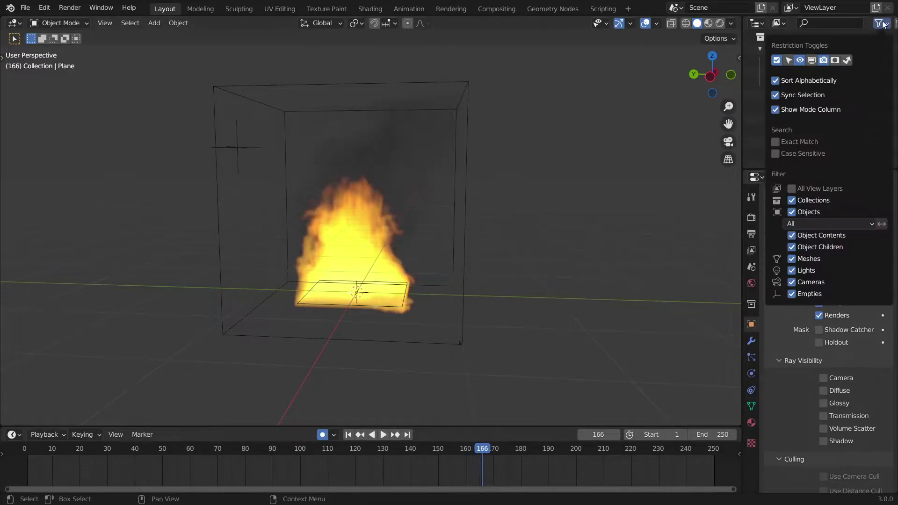
pyautogui.click(812, 62)
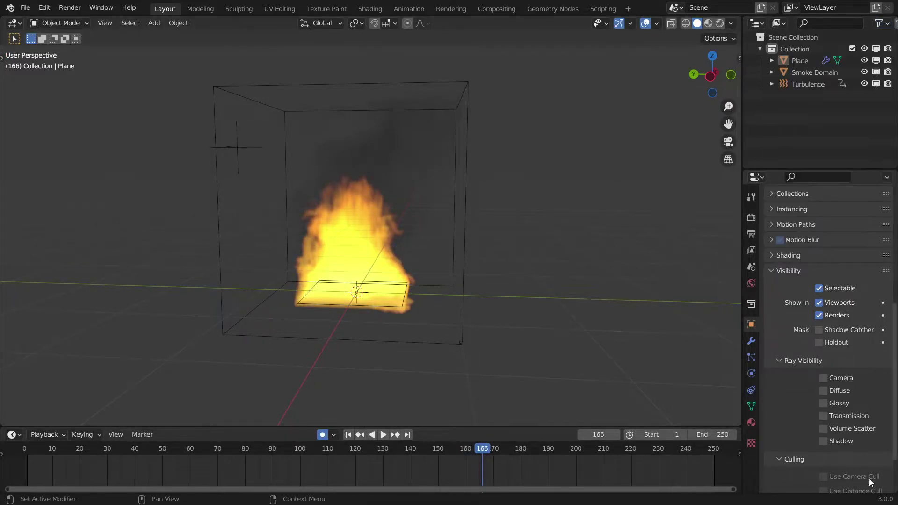
pyautogui.click(878, 72)
pyautogui.moveTo(610, 406); pyautogui.dragTo(652, 428, button='middle')
pyautogui.scroll(-5, 365, 276)
pyautogui.press('space')
pyautogui.scroll(1, 367, 286)
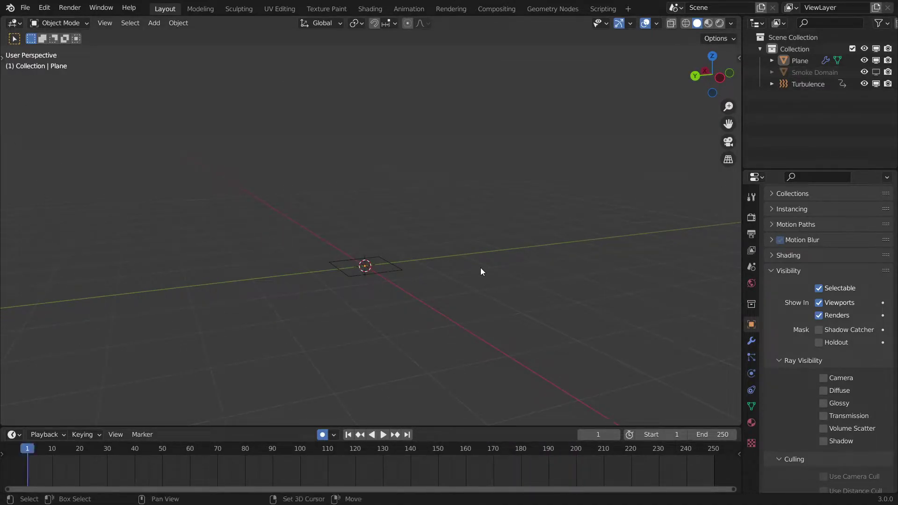
pyautogui.hotkey('ctrl', 's')
# Step: Duplicate the plane and raise the copy a short distance above the original along Z
pyautogui.scroll(3, 480, 268)
pyautogui.click(404, 306)
pyautogui.press('KP_Decimal')
pyautogui.moveTo(477, 252); pyautogui.dragTo(374, 262, button='middle')
pyautogui.hotkey('shift', 'd')
pyautogui.press('z')
pyautogui.click(433, 279)
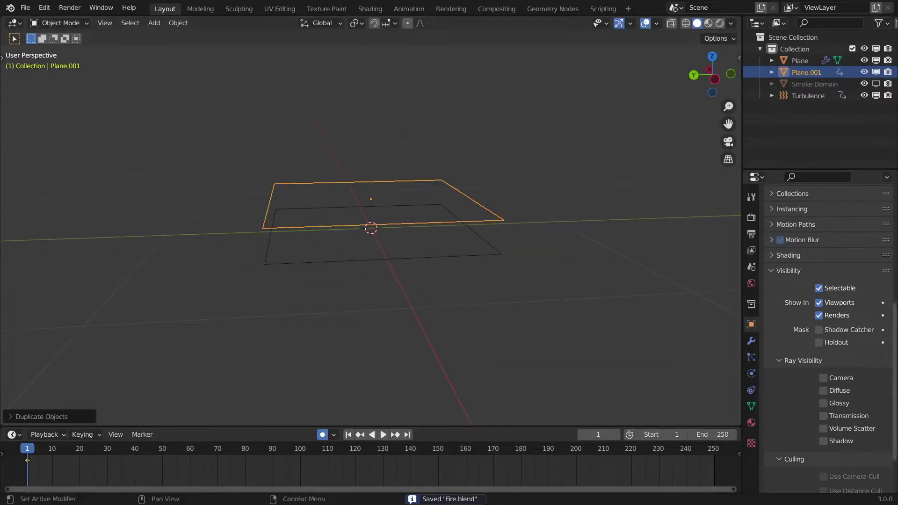
# Step: Scale the duplicate plane down to about 0.402, lower it to about 0.088 m on Z, and save the file
pyautogui.moveTo(486, 192); pyautogui.dragTo(498, 169, button='middle')
pyautogui.press('s')
pyautogui.click(520, 152)
pyautogui.press('s')
pyautogui.click(508, 167)
pyautogui.press('g')
pyautogui.press('z')
pyautogui.click(501, 180)
pyautogui.hotkey('ctrl', 's')
pyautogui.moveTo(606, 242); pyautogui.dragTo(497, 246, button='middle')
pyautogui.scroll(-3, 485, 279)
pyautogui.click(800, 128)
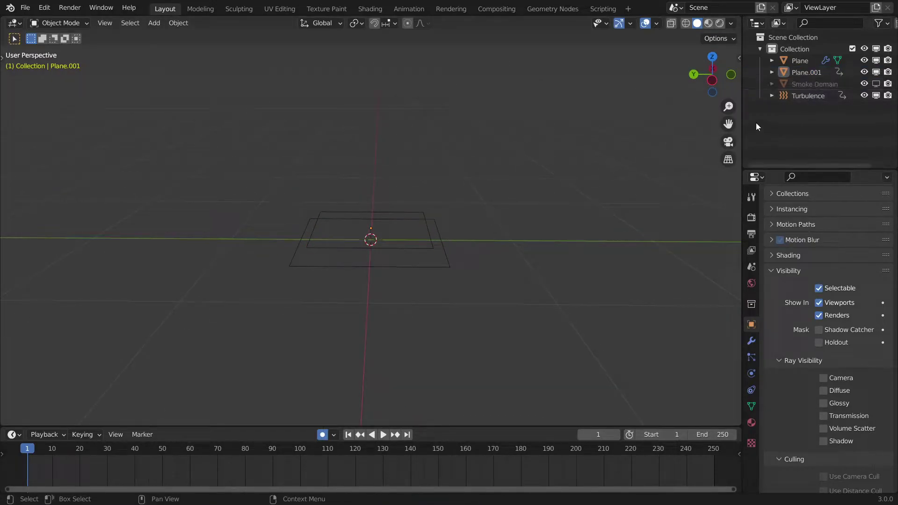
# Step: Rename the Smoke Domain to Fire Domain, the original plane to Fire Emission, and the duplicate plane to Firey Particles
pyautogui.doubleClick(824, 83)
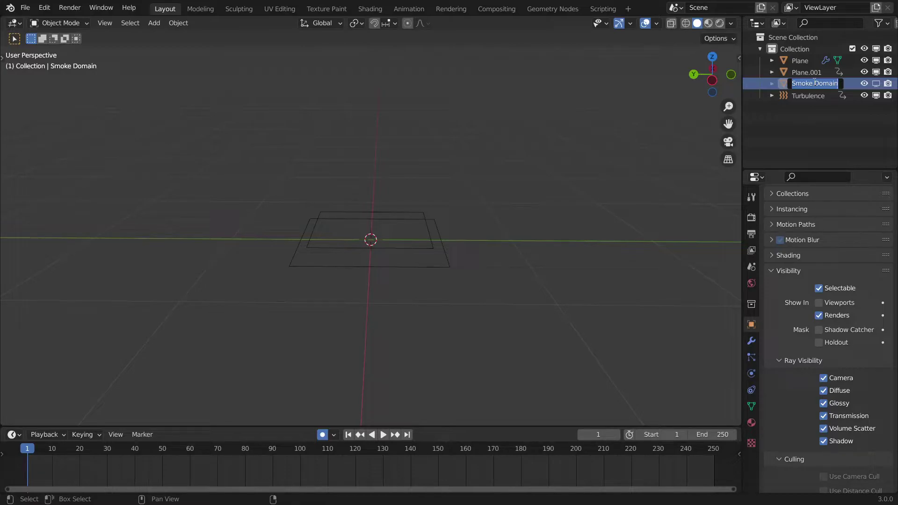
pyautogui.press('Return')
pyautogui.hotkey('ctrl', 's')
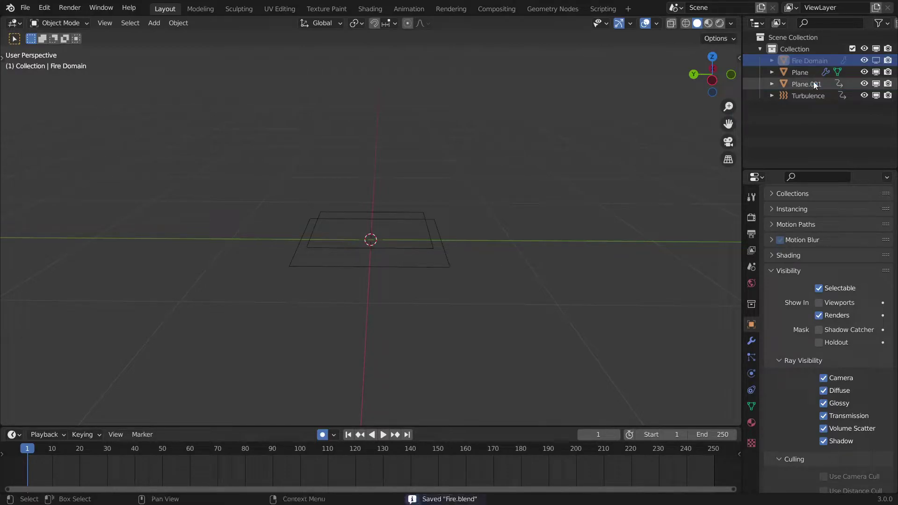
pyautogui.doubleClick(798, 71)
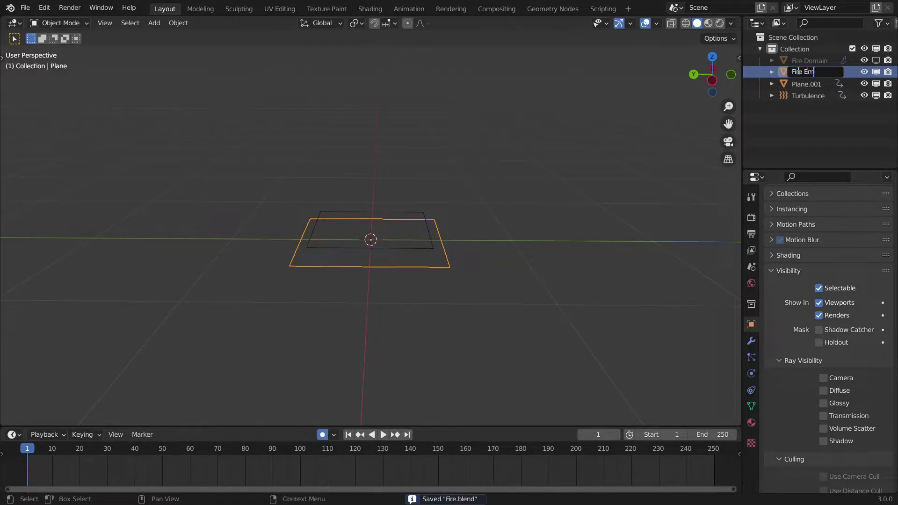
pyautogui.click(797, 85)
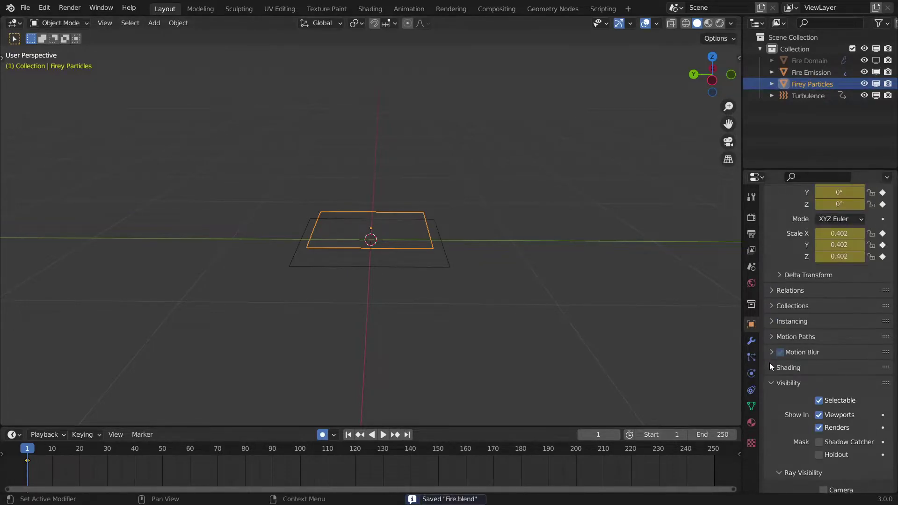
# Step: Remove the fluid physics from the Firey Particles object
pyautogui.click(751, 373)
pyautogui.scroll(5, 860, 304)
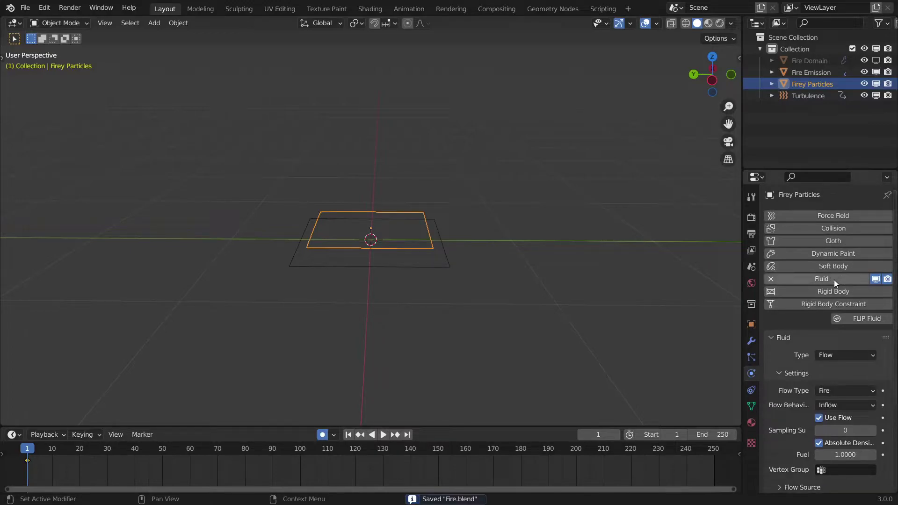
pyautogui.click(887, 278)
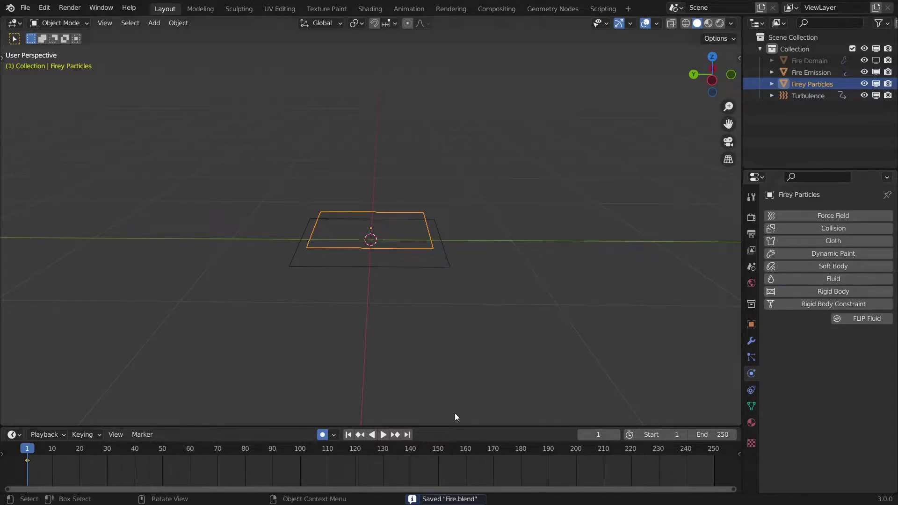
# Step: Turn off auto keying and clear the transform keyframes from the Firey Particles object
pyautogui.click(322, 435)
pyautogui.click(751, 324)
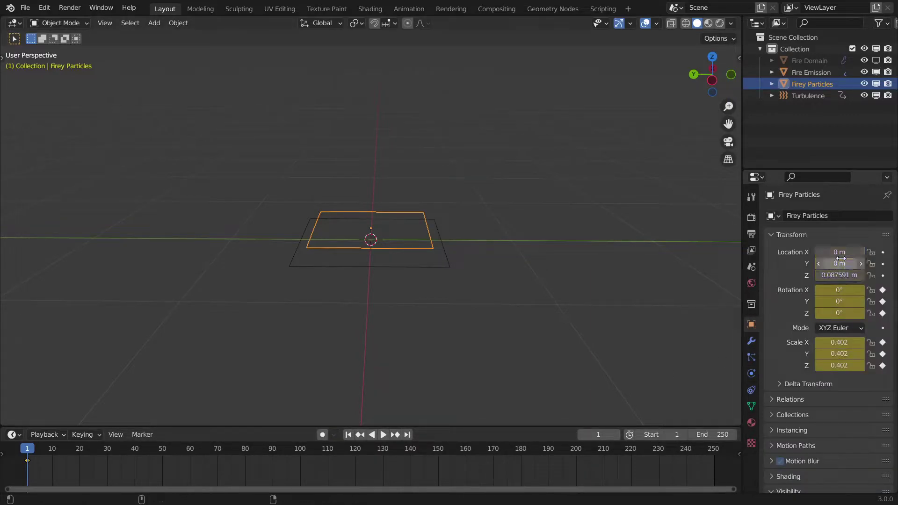
pyautogui.hotkey('alt', 'i')
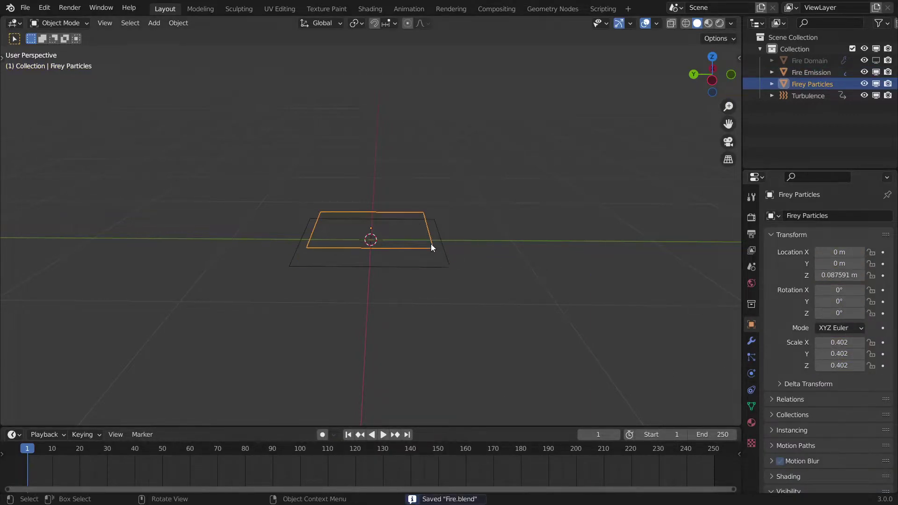
# Step: Add an emitter particle system to Firey Particles and play the animation to preview the emission
pyautogui.moveTo(487, 305)
pyautogui.mouseDown(button='middle')
pyautogui.moveTo(491, 275)
pyautogui.moveTo(490, 310)
pyautogui.moveTo(492, 300)
pyautogui.mouseUp(button='middle')
pyautogui.click(750, 358)
pyautogui.click(886, 216)
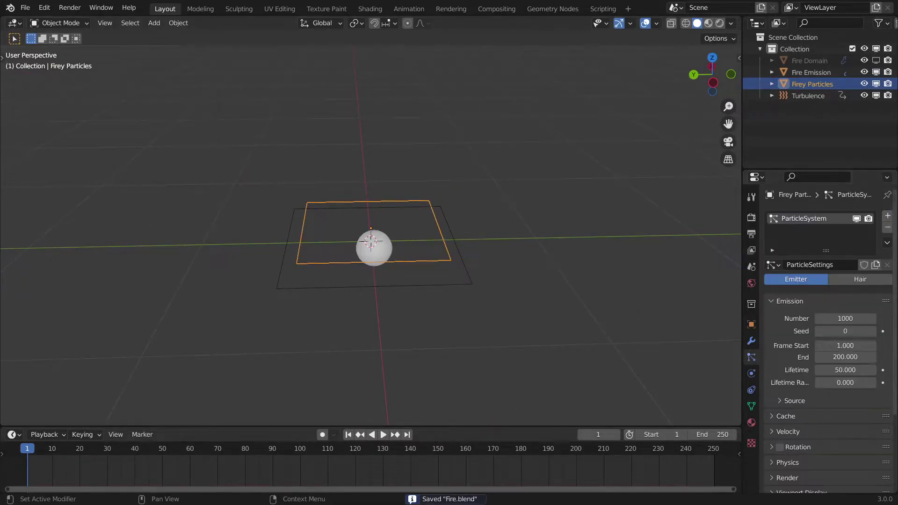
pyautogui.scroll(-4, 486, 203)
pyautogui.press('space')
pyautogui.moveTo(486, 202); pyautogui.dragTo(416, 262, button='middle')
pyautogui.scroll(-2, 392, 281)
pyautogui.press('space')
pyautogui.scroll(2, 391, 282)
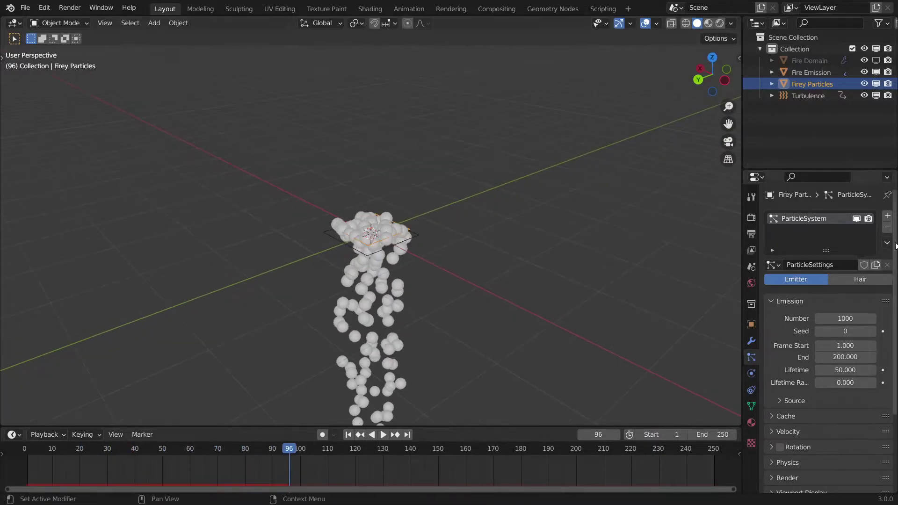
# Step: Set the particle system's Gravity field weight to 0
pyautogui.scroll(-2, 877, 291)
pyautogui.scroll(-3, 788, 456)
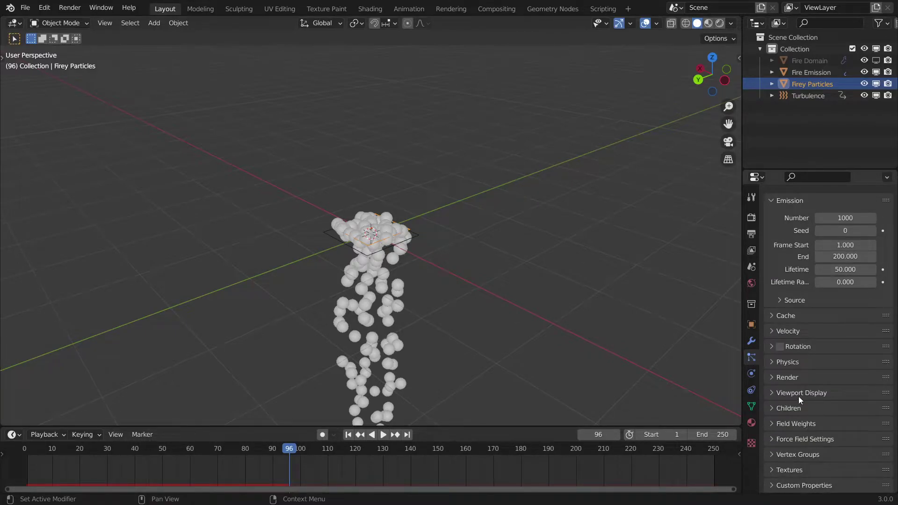
pyautogui.click(817, 392)
pyautogui.scroll(-3, 816, 327)
pyautogui.click(814, 327)
pyautogui.click(807, 427)
pyautogui.scroll(-5, 809, 425)
pyautogui.moveTo(854, 343); pyautogui.dragTo(784, 343)
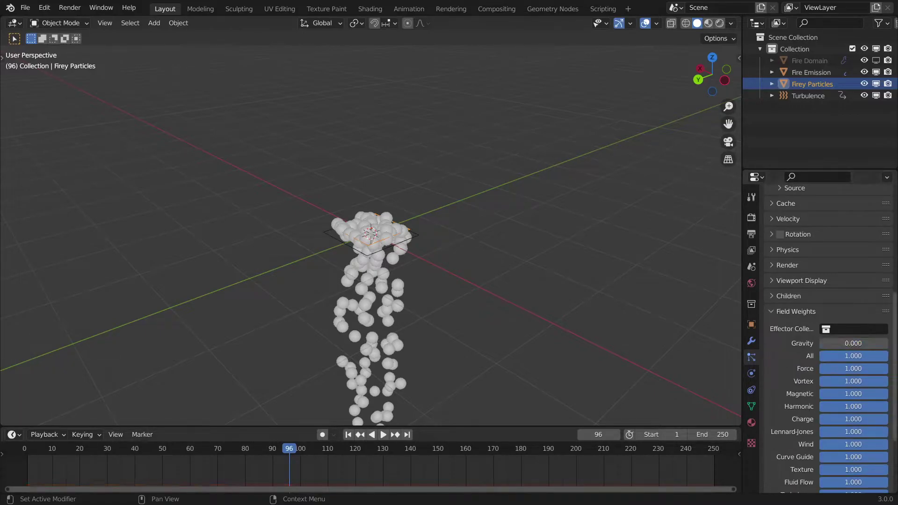
# Step: Play the animation from frame 1 and examine how the particles move without gravity
pyautogui.hotkey('shift', 'Left')
pyautogui.press('space')
pyautogui.moveTo(649, 213); pyautogui.dragTo(490, 245, button='middle')
pyautogui.scroll(4, 528, 221)
pyautogui.scroll(-3, 579, 265)
pyautogui.press('space')
pyautogui.scroll(8, 864, 305)
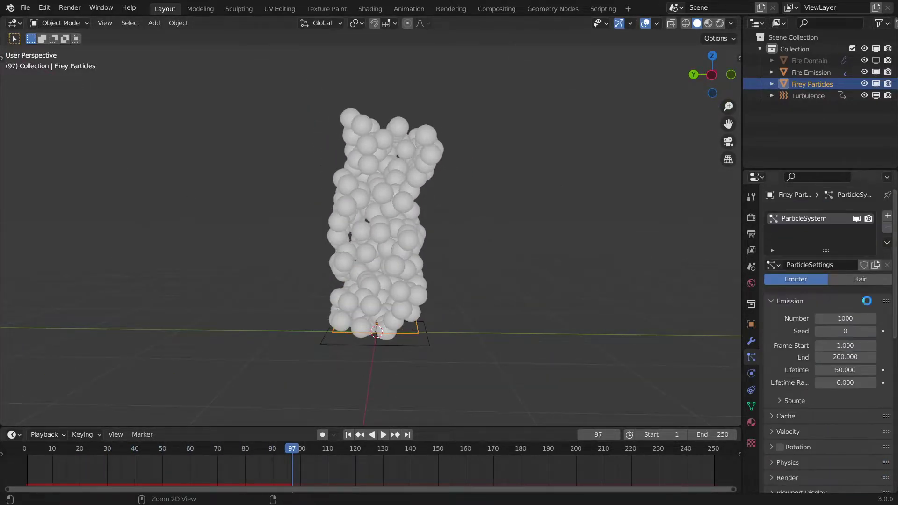
# Step: Set the particles' Normal velocity to 5 m/s and replay the animation from frame 1
pyautogui.click(792, 432)
pyautogui.scroll(-4, 487, 284)
pyautogui.moveTo(439, 281); pyautogui.dragTo(492, 294, button='middle')
pyautogui.press('space')
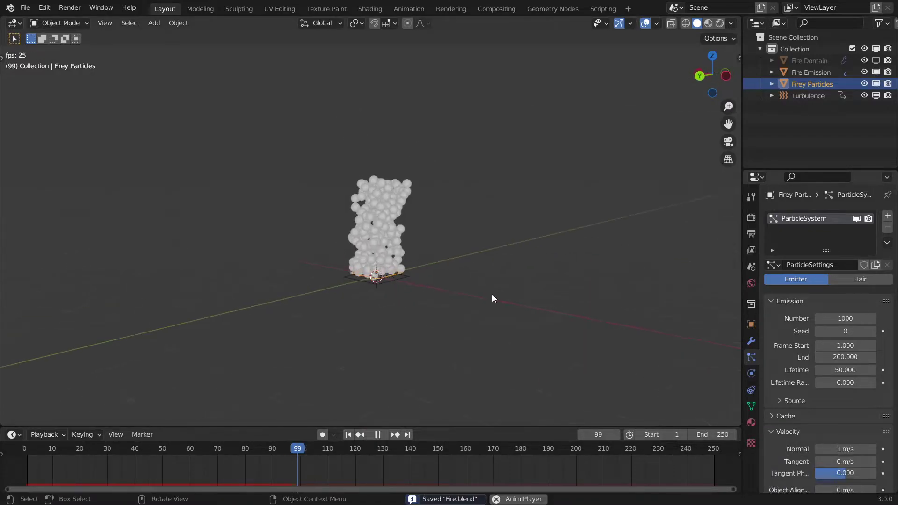
pyautogui.scroll(5, 492, 293)
pyautogui.press('space')
pyautogui.hotkey('shift', 'Left')
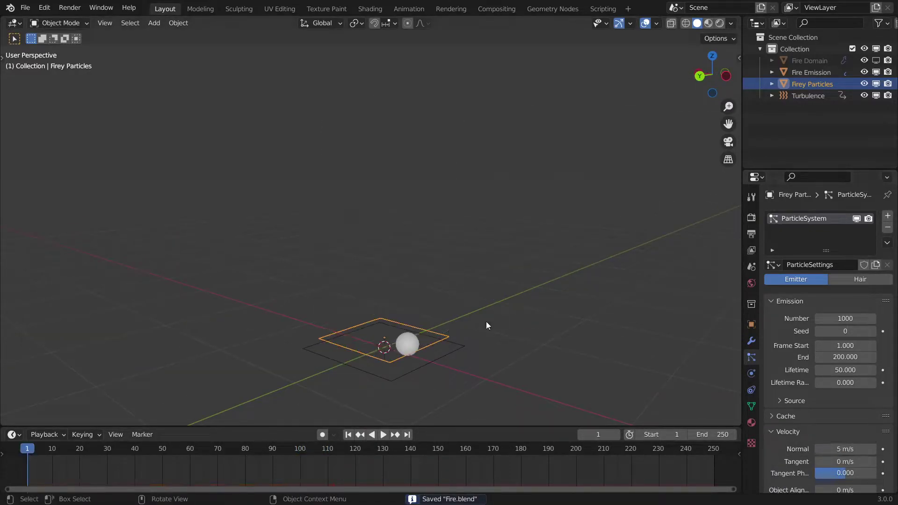
pyautogui.press('space')
pyautogui.scroll(-5, 487, 321)
pyautogui.moveTo(485, 320); pyautogui.dragTo(426, 299, button='middle')
pyautogui.moveTo(650, 255); pyautogui.dragTo(570, 274, button='middle')
# Step: Try a Normal velocity of 6 m/s with a replay, return it to 5 m/s, and save the file
pyautogui.press('space')
pyautogui.hotkey('shift', 'Left')
pyautogui.press('space')
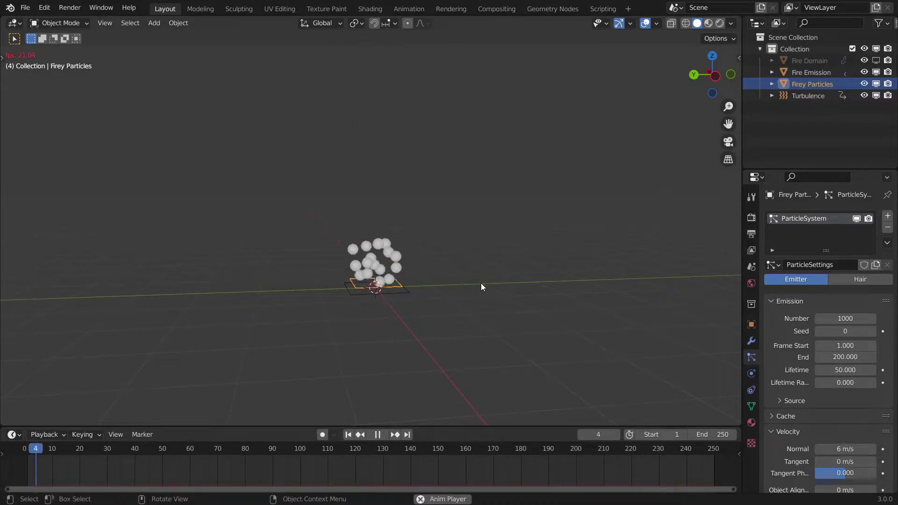
pyautogui.press('space')
pyautogui.scroll(-5, 782, 390)
pyautogui.hotkey('ctrl', 's')
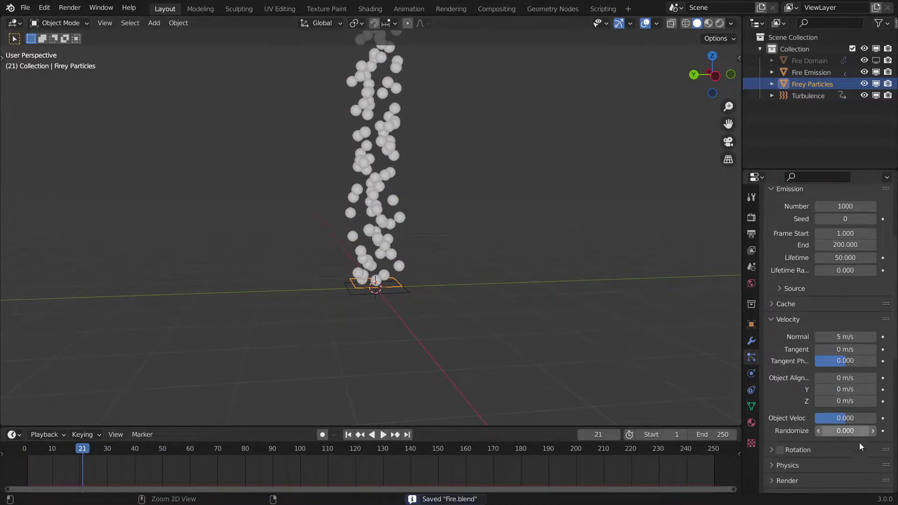
# Step: Play the animation from frame 1 and examine the height and shape of the particle column
pyautogui.moveTo(584, 318); pyautogui.dragTo(467, 232, button='middle')
pyautogui.hotkey('shift', 'Left')
pyautogui.press('space')
pyautogui.scroll(-3, 484, 269)
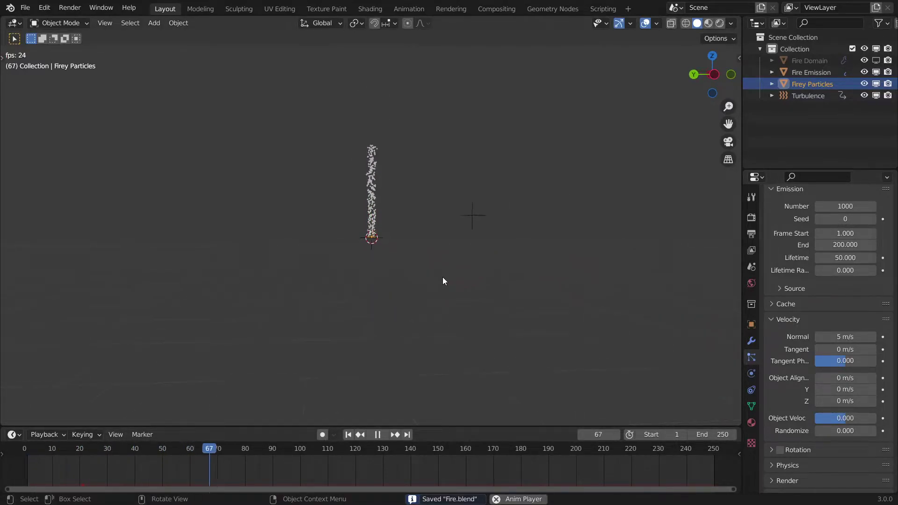
pyautogui.scroll(8, 434, 283)
pyautogui.press('space')
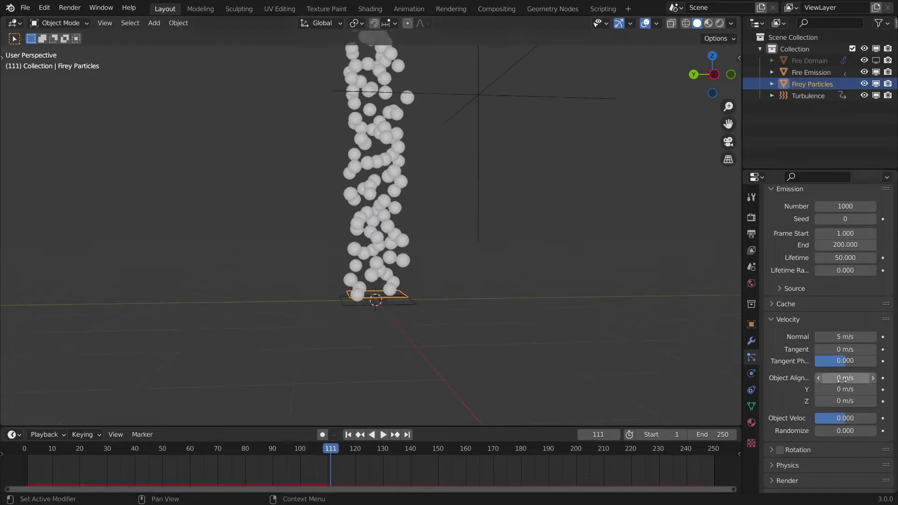
# Step: Set the particles' Brownian force to 50 in the physics settings
pyautogui.scroll(-6, 828, 327)
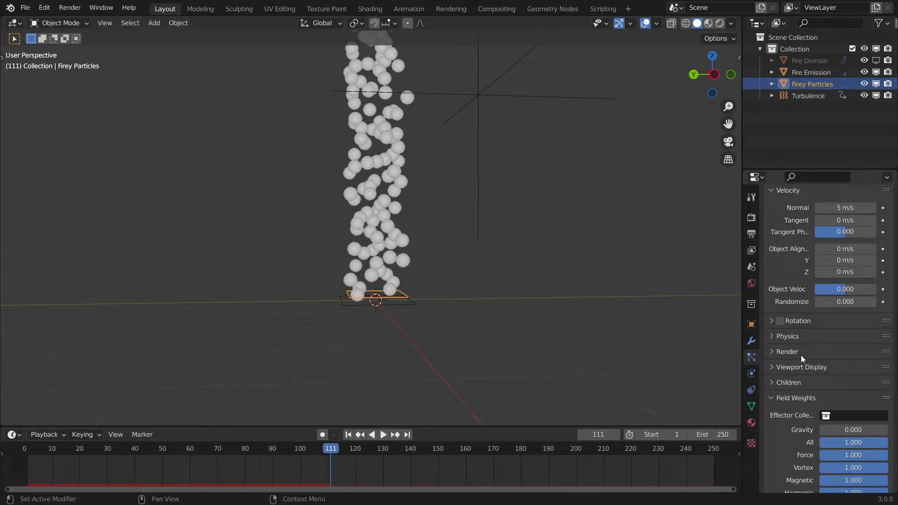
pyautogui.click(788, 337)
pyautogui.scroll(-1, 789, 338)
pyautogui.click(840, 398)
# Step: Replay the animation from frame 1 and examine the particle scatter from several angles and distances
pyautogui.hotkey('shift', 'Left')
pyautogui.press('space')
pyautogui.scroll(-6, 537, 389)
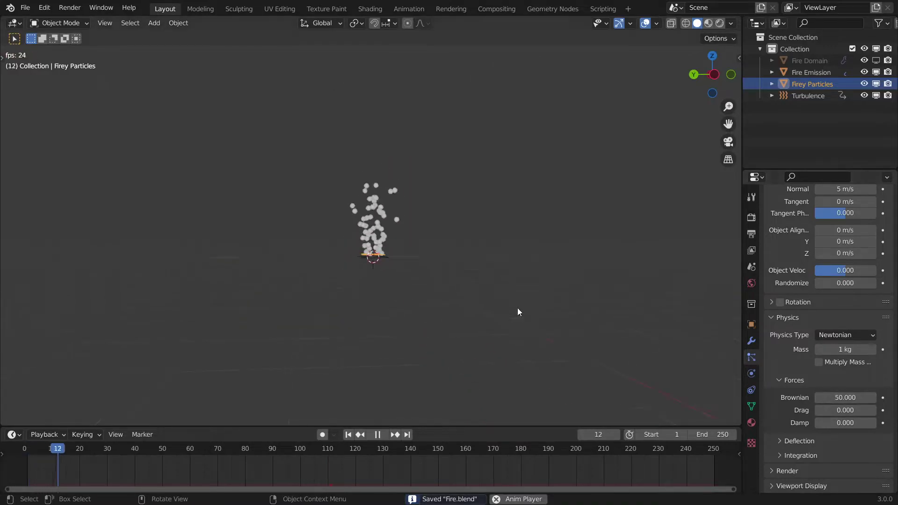
pyautogui.moveTo(448, 205); pyautogui.dragTo(421, 216, button='middle')
pyautogui.scroll(2, 423, 206)
pyautogui.scroll(3, 415, 274)
pyautogui.moveTo(420, 216); pyautogui.dragTo(385, 211, button='middle')
pyautogui.scroll(-5, 385, 211)
pyautogui.scroll(5, 386, 211)
pyautogui.scroll(3, 397, 246)
pyautogui.moveTo(397, 246); pyautogui.dragTo(496, 293, button='middle')
pyautogui.press('space')
# Step: Set the particle emission's end frame to 250, save the file, and start playback
pyautogui.scroll(12, 866, 352)
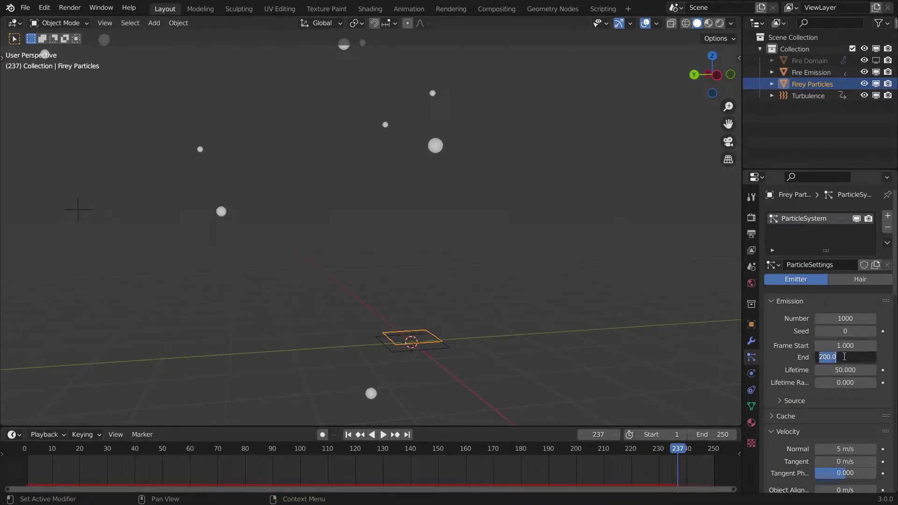
pyautogui.press('Return')
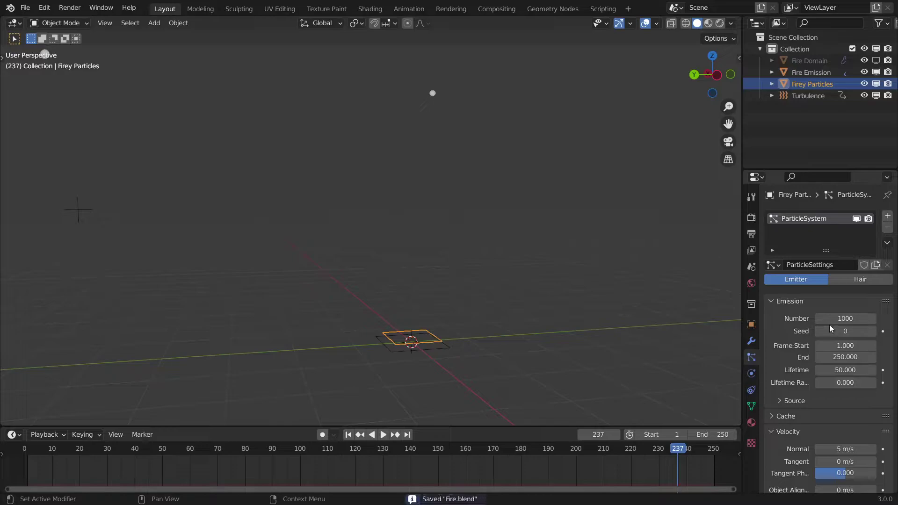
pyautogui.scroll(-6, 818, 391)
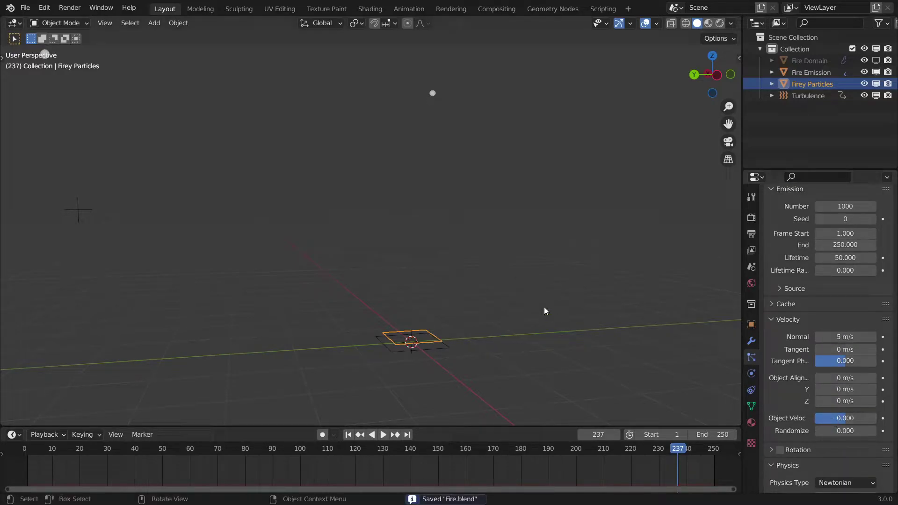
pyautogui.press('space')
pyautogui.rightClick(544, 308)
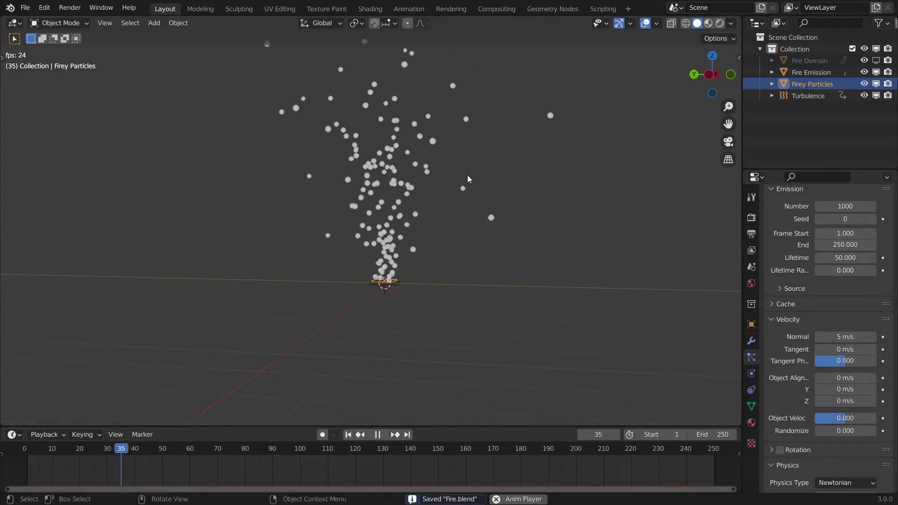
# Step: Set the particles' Lifetime Randomness to 1, return to frame 1, and save the file
pyautogui.scroll(-4, 467, 175)
pyautogui.moveTo(467, 174); pyautogui.dragTo(435, 183, button='middle')
pyautogui.scroll(-1, 515, 186)
pyautogui.scroll(-2, 435, 184)
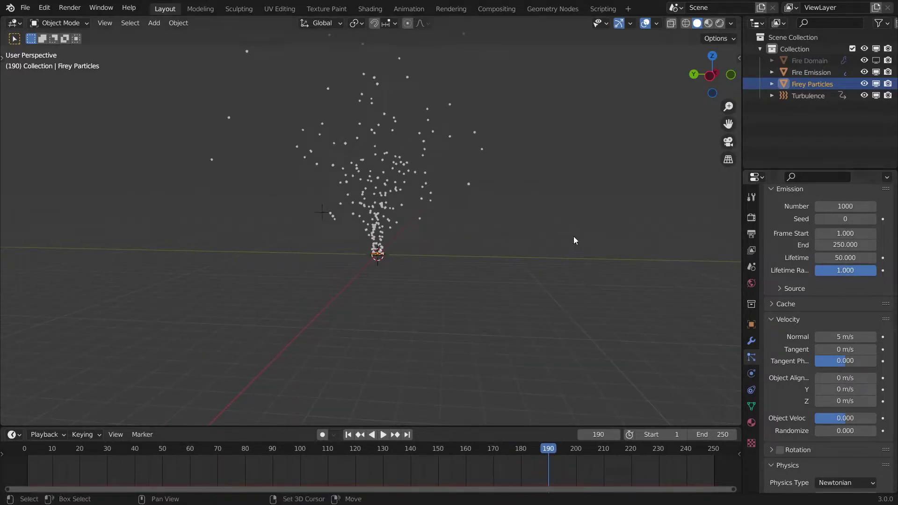
pyautogui.hotkey('shift', 'Left')
pyautogui.hotkey('ctrl', 's')
# Step: Play the animation and examine the density of the particles with randomized lifetimes
pyautogui.press('space')
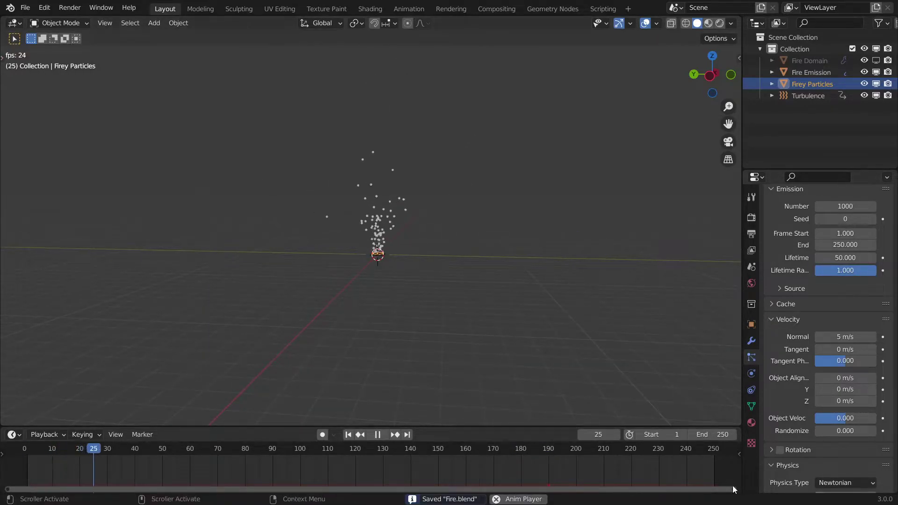
pyautogui.moveTo(399, 221); pyautogui.dragTo(483, 256, button='middle')
pyautogui.hotkey('shift', 'Left')
pyautogui.scroll(4, 505, 238)
pyautogui.scroll(-3, 387, 224)
pyautogui.scroll(5, 470, 251)
pyautogui.press('space')
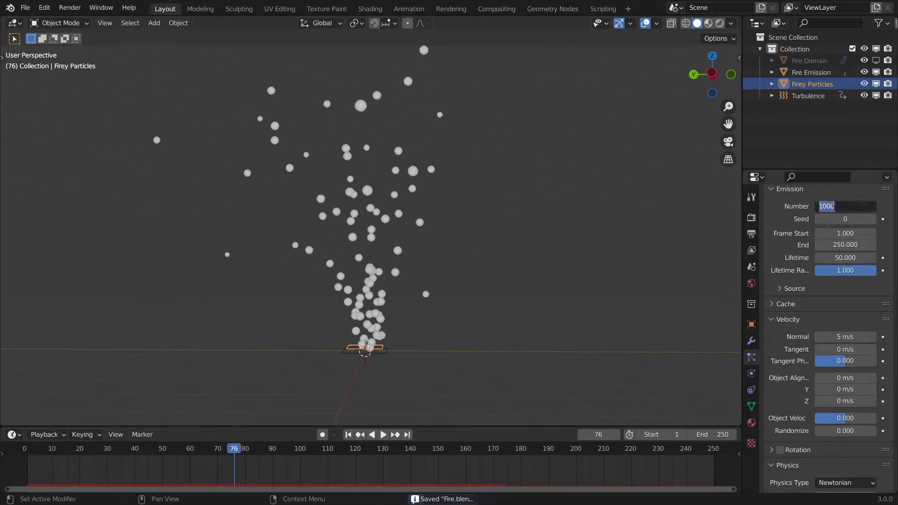
# Step: Set the emitted particle number to 10000, save the file, and replay the animation from frame 1
pyautogui.press('Return')
pyautogui.hotkey('shift', 'Left')
pyautogui.hotkey('ctrl', 's')
pyautogui.press('space')
pyautogui.scroll(-6, 509, 268)
pyautogui.moveTo(483, 255); pyautogui.dragTo(519, 273, button='middle')
pyautogui.scroll(4, 584, 279)
pyautogui.scroll(-3, 515, 272)
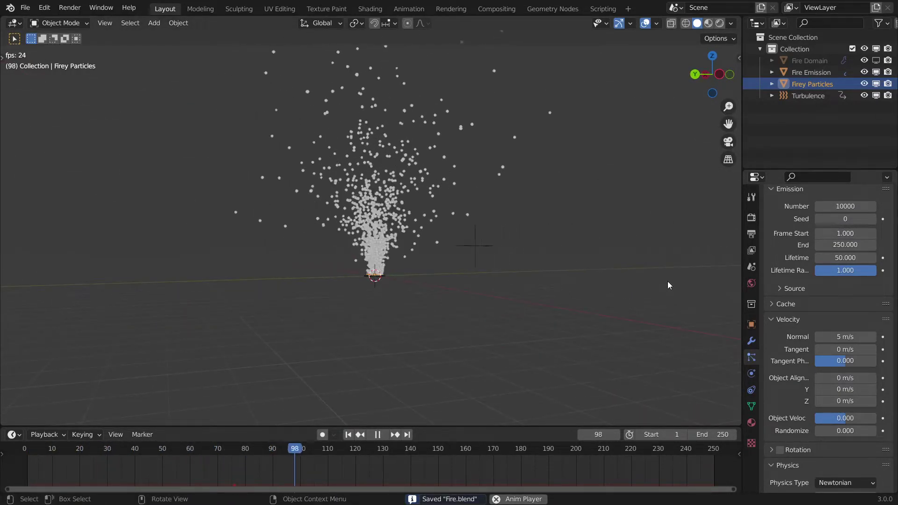
# Step: Set the emitted particle number to 20000, save the file, and replay the animation from frame 1
pyautogui.moveTo(666, 281); pyautogui.dragTo(630, 285, button='middle')
pyautogui.scroll(1, 630, 284)
pyautogui.press('space')
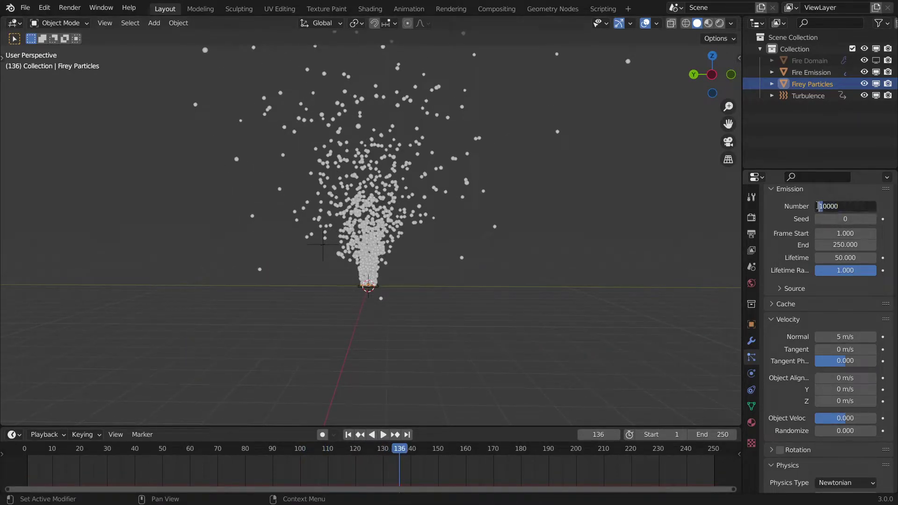
pyautogui.write('2')
pyautogui.press('Return')
pyautogui.hotkey('ctrl', 's')
pyautogui.hotkey('shift', 'Left')
pyautogui.press('space')
pyautogui.scroll(2, 411, 250)
pyautogui.moveTo(380, 250); pyautogui.dragTo(415, 253, button='middle')
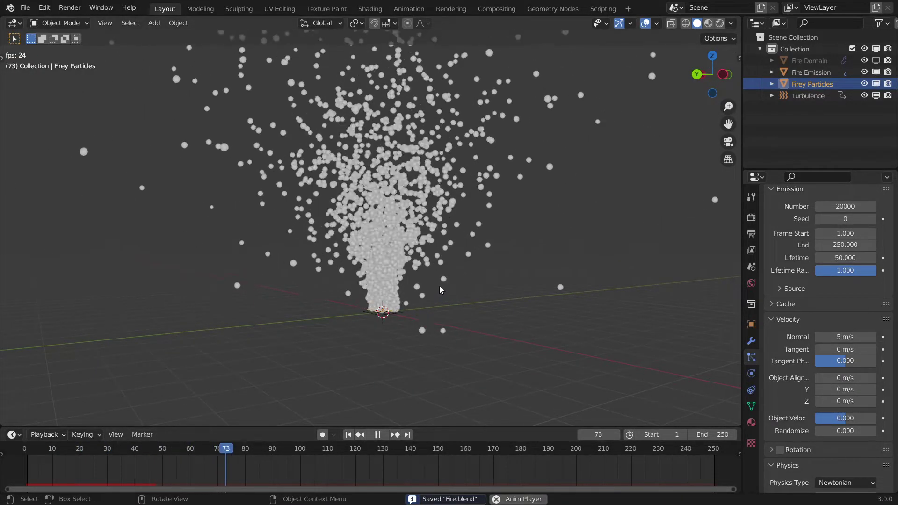
# Step: Stop playback and examine the density and spread of the particle column up close and from farther away, saving the file
pyautogui.press('space')
pyautogui.press('KP_Decimal')
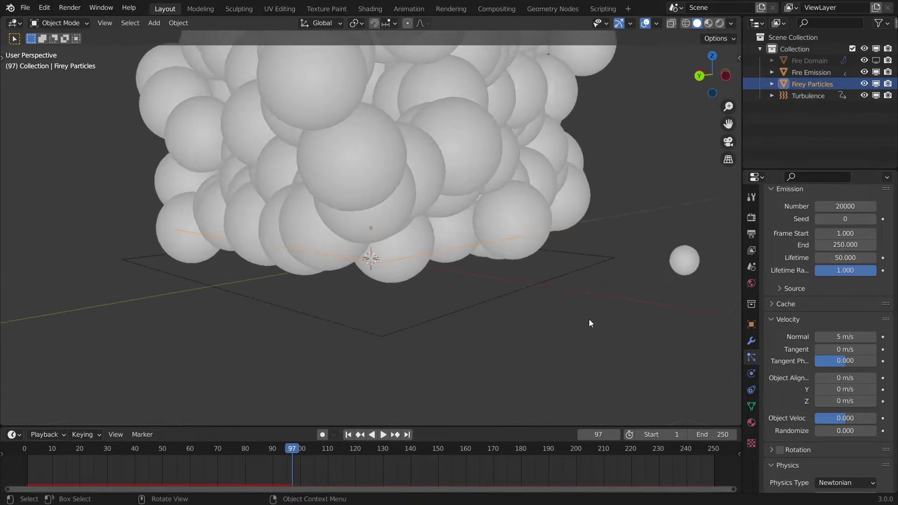
pyautogui.scroll(-8, 589, 320)
pyautogui.keyDown('shift'); pyautogui.moveTo(533, 211); pyautogui.dragTo(536, 258, button='middle'); pyautogui.keyUp('shift')
pyautogui.moveTo(535, 258); pyautogui.dragTo(374, 255, button='middle')
pyautogui.scroll(4, 574, 260)
pyautogui.scroll(-5, 391, 234)
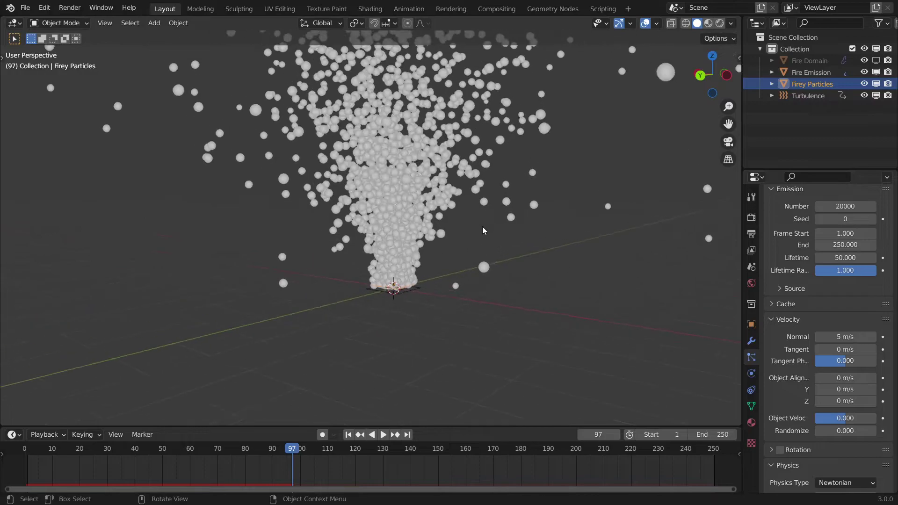
pyautogui.hotkey('ctrl', 's')
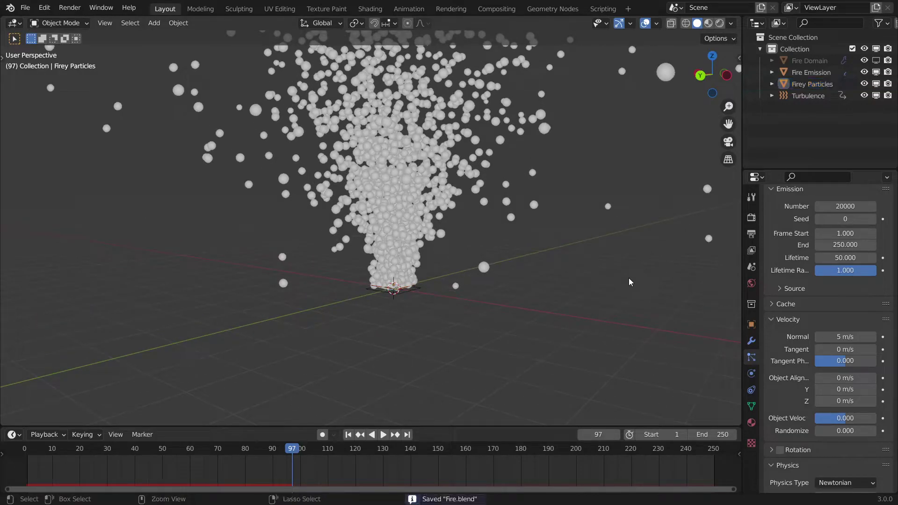
pyautogui.click(418, 284)
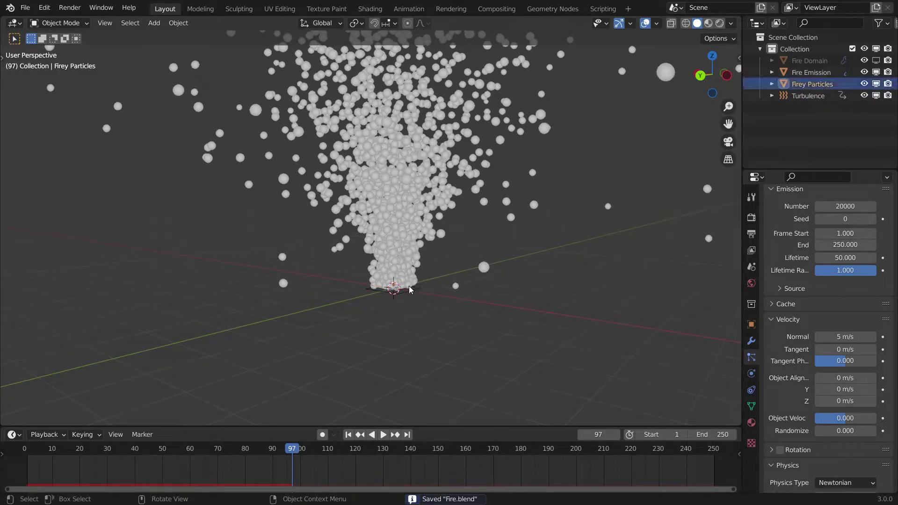
pyautogui.press('KP_Decimal')
pyautogui.scroll(-12, 445, 288)
pyautogui.keyDown('shift'); pyautogui.moveTo(443, 287); pyautogui.dragTo(468, 328, button='middle'); pyautogui.keyUp('shift')
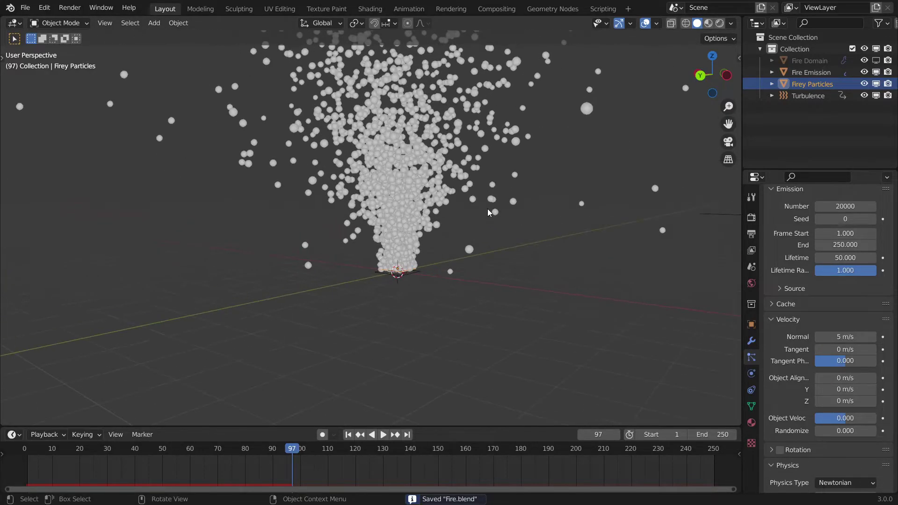
pyautogui.click(469, 328)
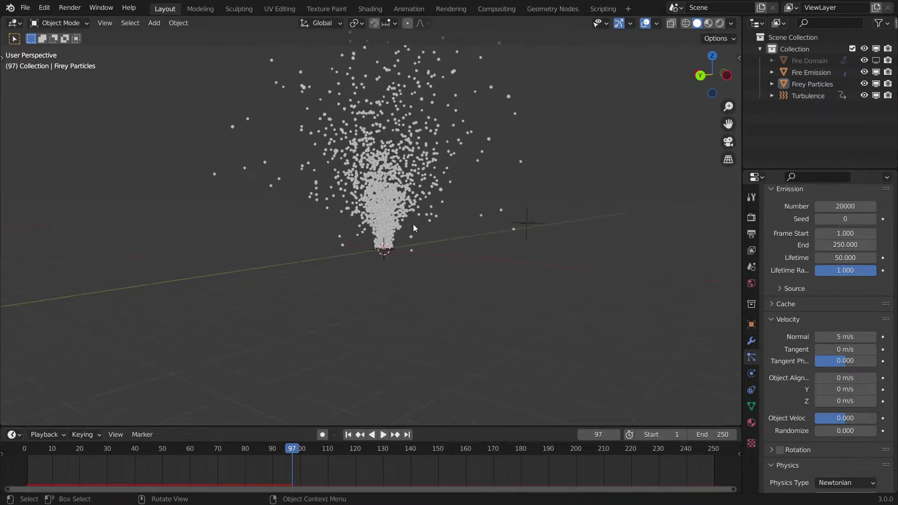
pyautogui.moveTo(563, 192); pyautogui.dragTo(563, 182, button='middle')
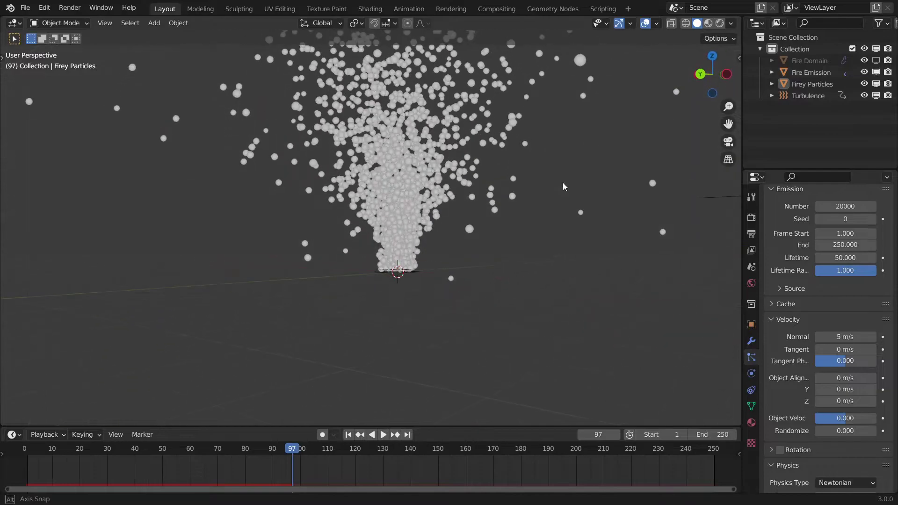
pyautogui.moveTo(420, 198); pyautogui.dragTo(388, 189, button='middle')
# Step: Add a plane mesh and move it away from the particle emitter
pyautogui.hotkey('shift', 'a')
pyautogui.moveTo(388, 189)
pyautogui.click(460, 188)
pyautogui.moveTo(461, 189); pyautogui.dragTo(486, 248, button='middle')
pyautogui.scroll(-6, 486, 249)
pyautogui.press('g')
pyautogui.click(360, 127)
pyautogui.press('KP_Decimal')
pyautogui.scroll(-6, 489, 359)
pyautogui.scroll(-5, 556, 237)
pyautogui.moveTo(490, 359); pyautogui.dragTo(458, 289, button='middle')
pyautogui.scroll(2, 492, 213)
pyautogui.scroll(4, 458, 289)
# Step: Merge the plane's two +Y vertices at their center in Edit Mode to turn the plane into a triangle
pyautogui.press('KP_7')
pyautogui.scroll(3, 458, 289)
pyautogui.scroll(-3, 459, 293)
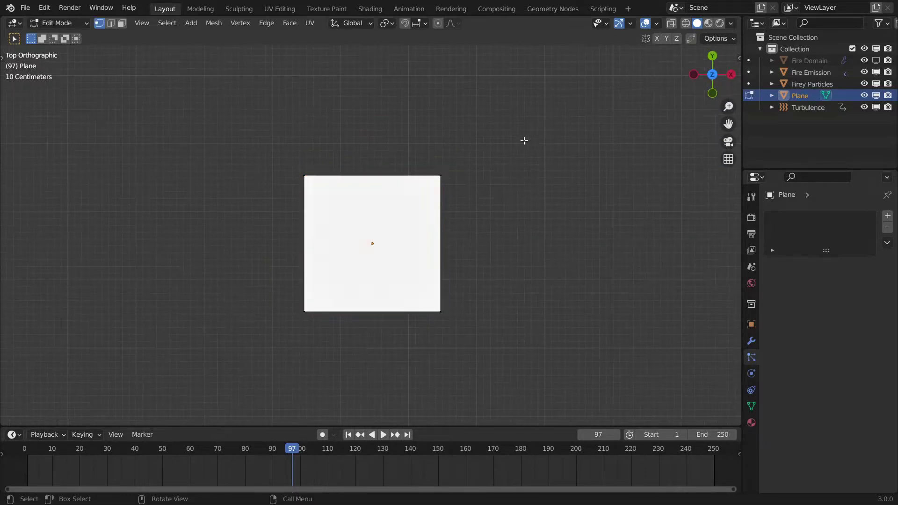
pyautogui.moveTo(518, 197); pyautogui.dragTo(713, 183, button='middle')
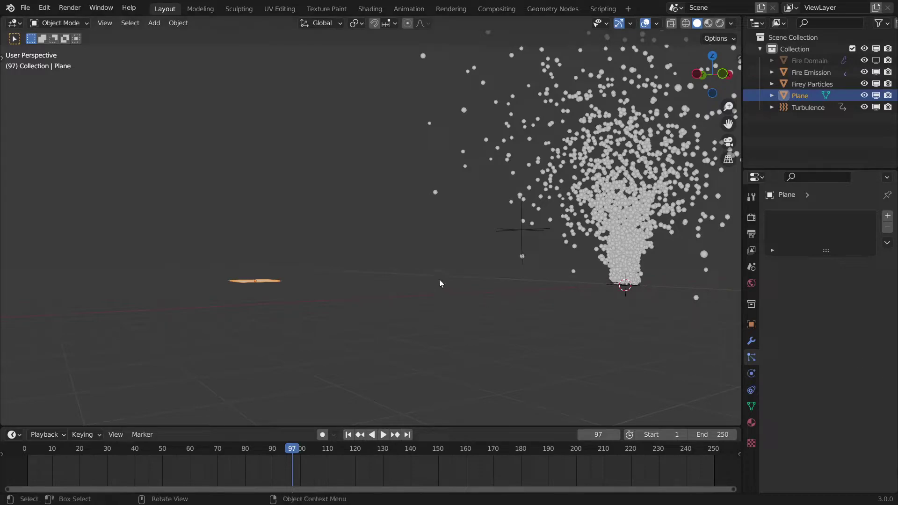
pyautogui.press('KP_Decimal')
pyautogui.moveTo(439, 281); pyautogui.dragTo(428, 304, button='middle')
pyautogui.press('KP_7')
pyautogui.scroll(-6, 479, 270)
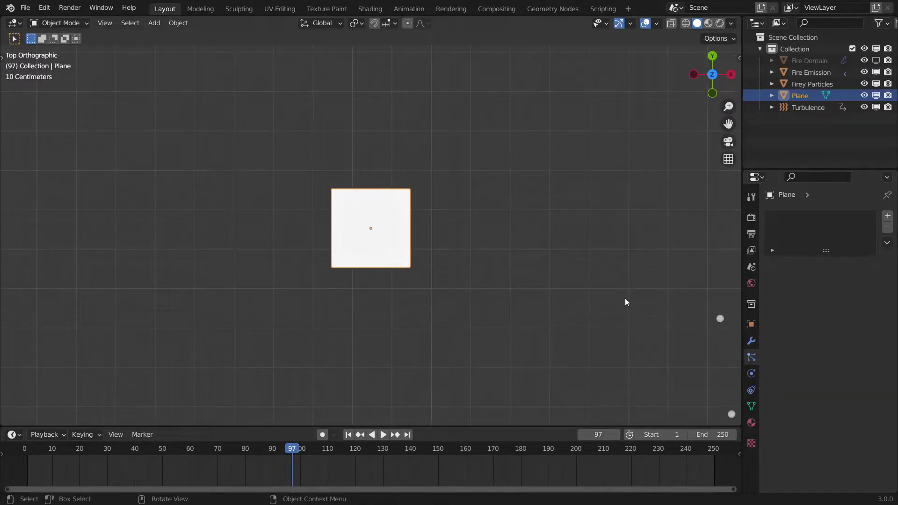
pyautogui.press('Tab')
pyautogui.scroll(3, 360, 238)
pyautogui.moveTo(488, 124); pyautogui.dragTo(283, 203)
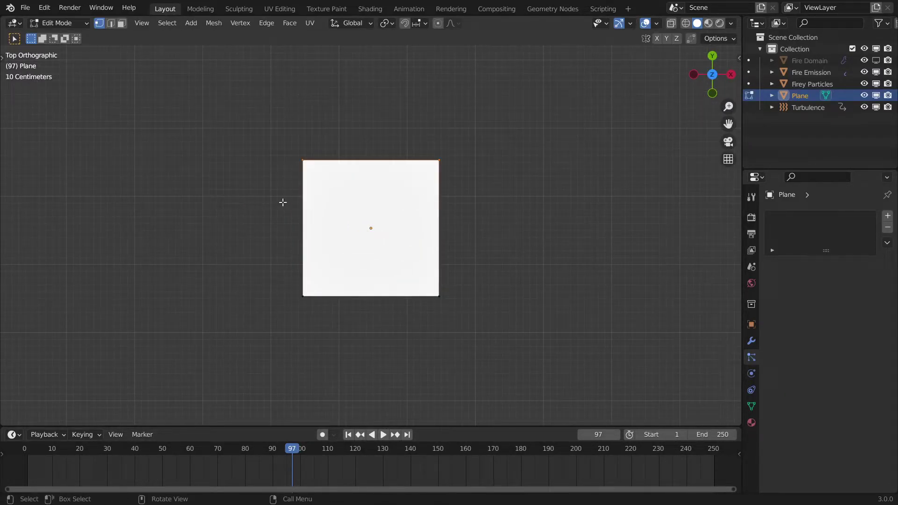
pyautogui.rightClick(406, 172)
pyautogui.press('Escape')
pyautogui.press('m')
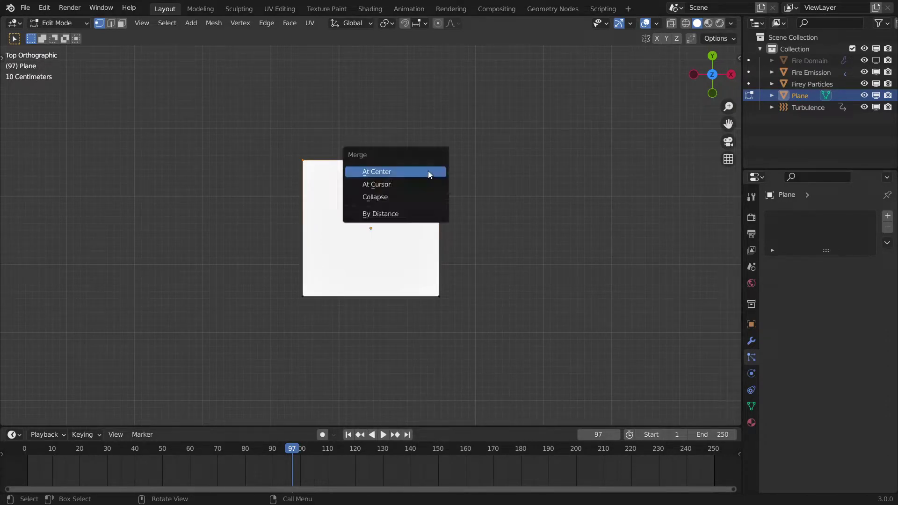
pyautogui.click(427, 171)
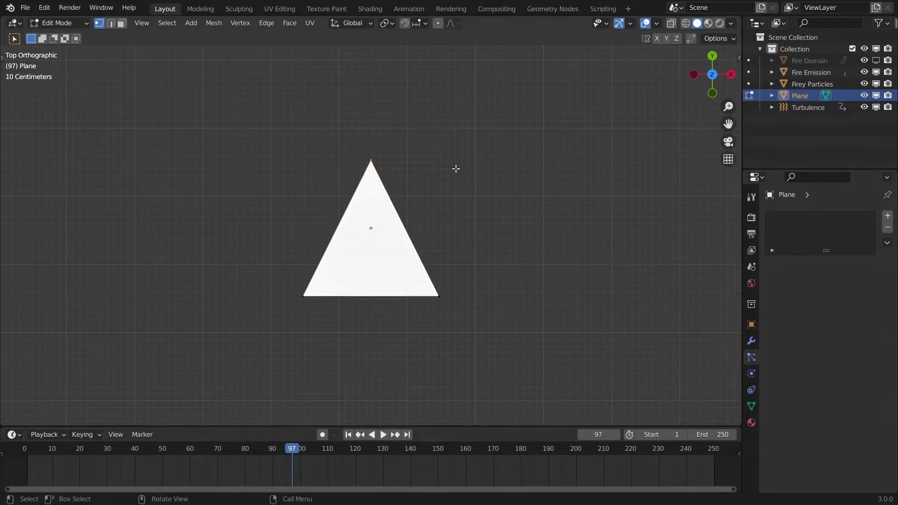
# Step: Move the triangle's tip slightly along the Y axis toward the base to even out its sides, and return to Object Mode
pyautogui.scroll(2, 453, 170)
pyautogui.press('g')
pyautogui.press('z')
pyautogui.press('z')
pyautogui.press('y')
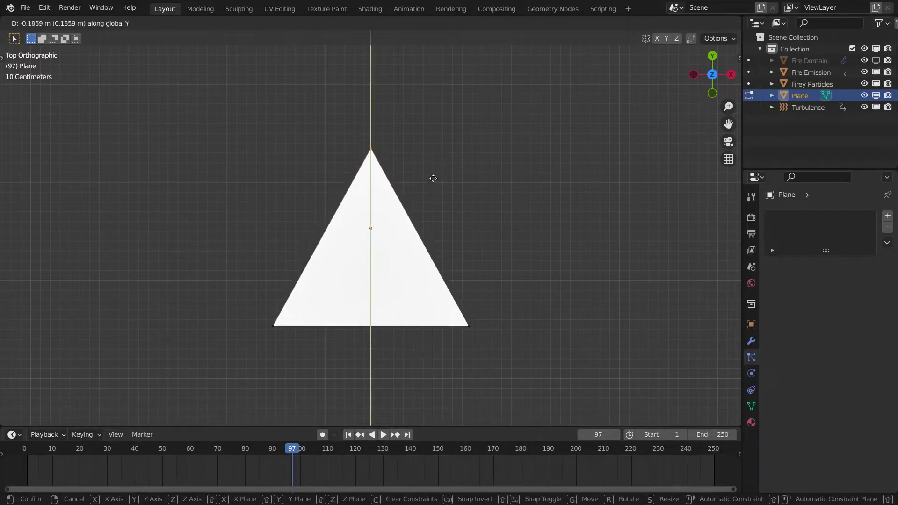
pyautogui.click(435, 182)
pyautogui.scroll(-3, 434, 182)
pyautogui.scroll(4, 434, 182)
pyautogui.press('g')
pyautogui.press('y')
pyautogui.click(434, 182)
pyautogui.scroll(-4, 435, 184)
pyautogui.moveTo(438, 206); pyautogui.dragTo(458, 184, button='middle')
pyautogui.scroll(3, 445, 206)
pyautogui.press('Tab')
# Step: Save the file and move the triangle well clear of the particle emitter
pyautogui.click(438, 241)
pyautogui.click(429, 253)
pyautogui.scroll(-3, 429, 253)
pyautogui.hotkey('ctrl', 's')
pyautogui.scroll(-5, 421, 200)
pyautogui.scroll(-3, 465, 123)
pyautogui.moveTo(439, 142); pyautogui.dragTo(427, 170, button='middle')
pyautogui.press('KP_Decimal')
pyautogui.scroll(-8, 426, 170)
pyautogui.moveTo(421, 324); pyautogui.dragTo(366, 247, button='middle')
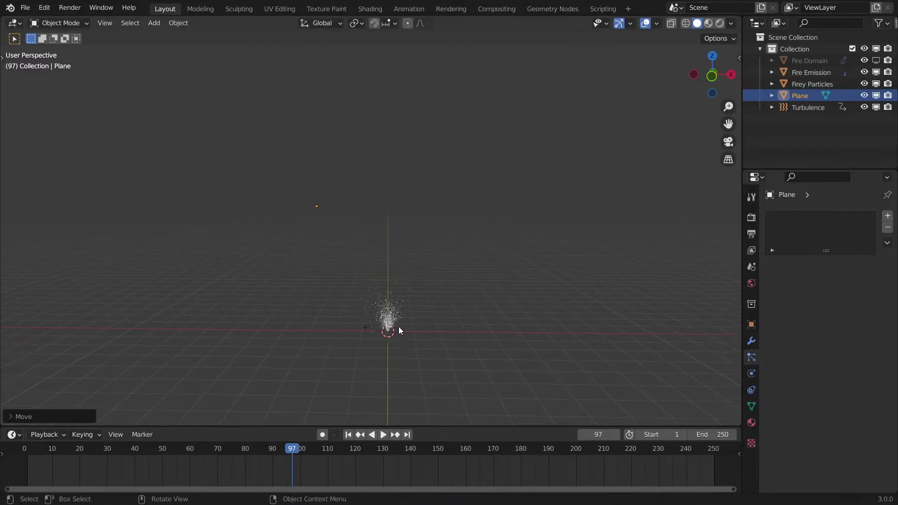
pyautogui.moveTo(399, 325); pyautogui.dragTo(464, 286, button='middle')
pyautogui.scroll(-10, 533, 347)
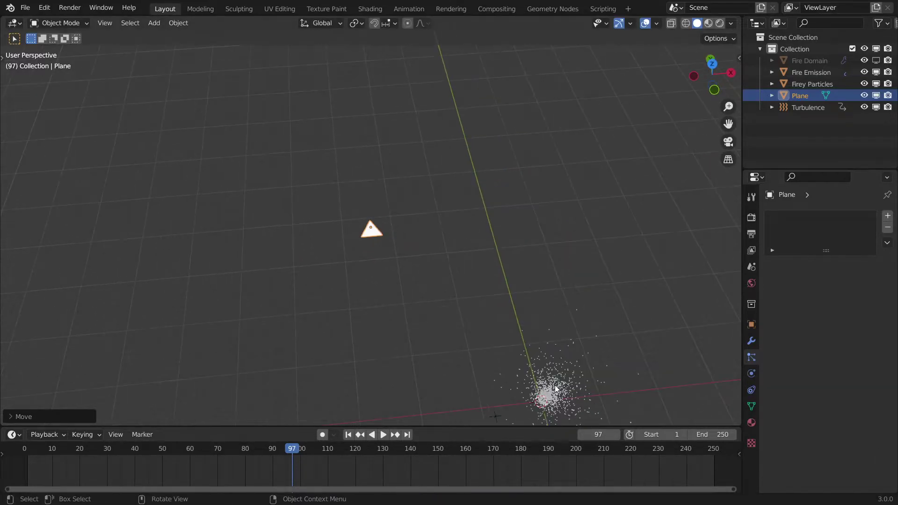
pyautogui.scroll(8, 401, 304)
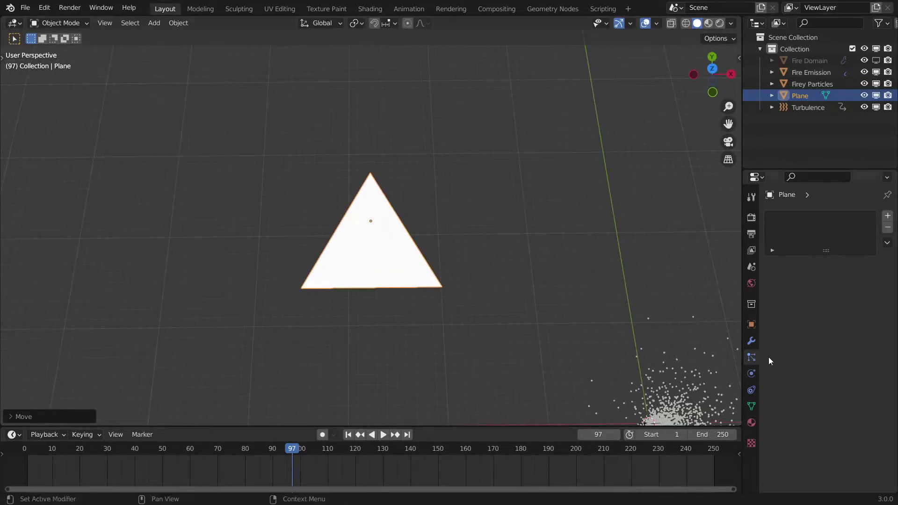
pyautogui.moveTo(484, 314); pyautogui.dragTo(509, 321, button='middle')
# Step: Create a new material for the triangle and open a Shader Editor beside the 3D viewport
pyautogui.click(818, 265)
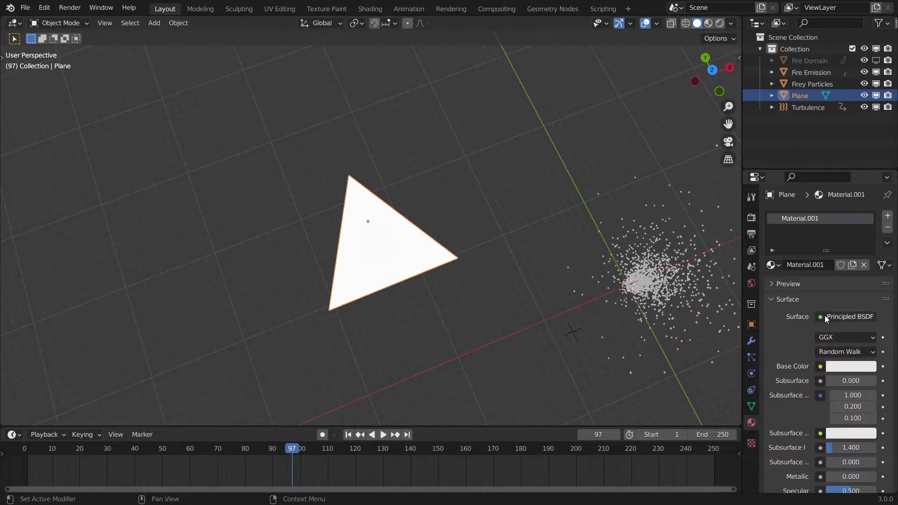
pyautogui.moveTo(738, 31); pyautogui.dragTo(415, 35)
pyautogui.click(427, 23)
pyautogui.click(458, 75)
pyautogui.scroll(3, 531, 234)
pyautogui.moveTo(481, 268); pyautogui.dragTo(566, 215, button='middle')
pyautogui.scroll(4, 566, 214)
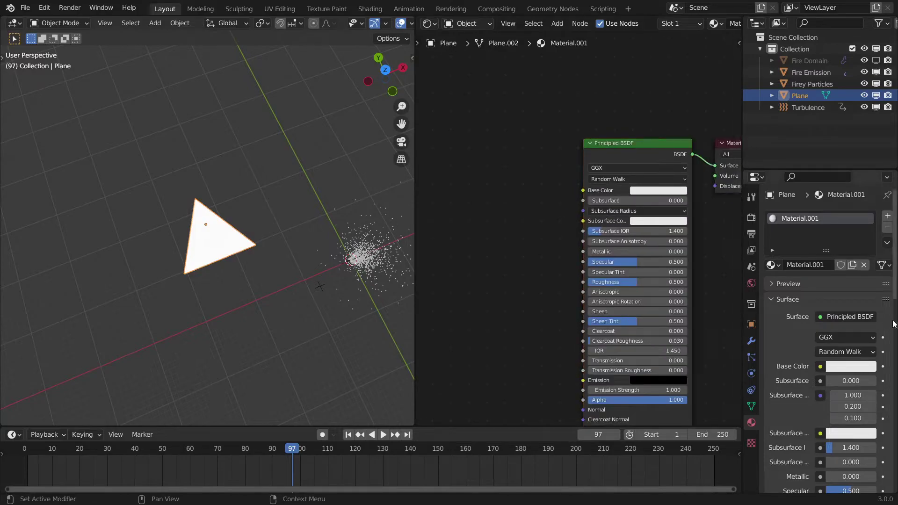
# Step: Replace the Principled BSDF with an Emission shader and connect it to the Material Output's Surface
pyautogui.press('x')
pyautogui.hotkey('shift', 'a')
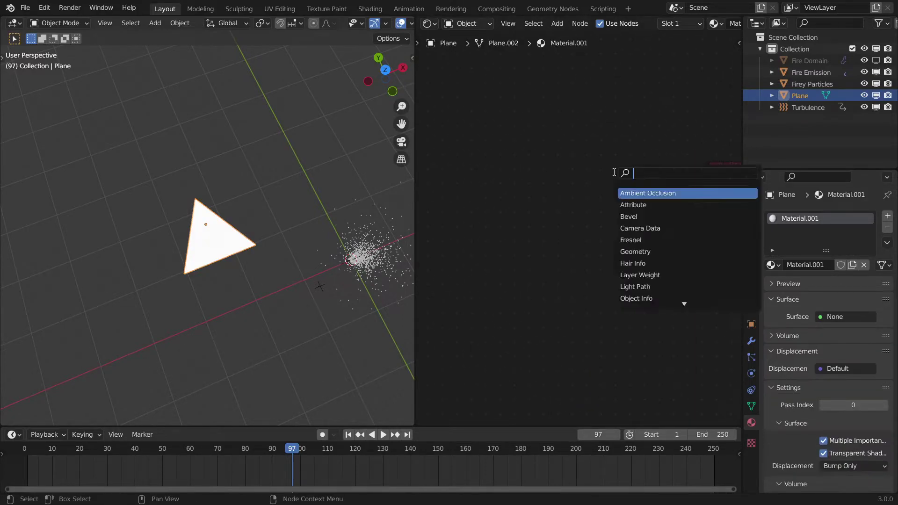
pyautogui.write('emi')
pyautogui.press('Return')
pyautogui.click(614, 172)
pyautogui.moveTo(687, 182); pyautogui.dragTo(559, 234, button='middle')
pyautogui.scroll(8, 603, 226)
pyautogui.moveTo(645, 233); pyautogui.dragTo(645, 233)
pyautogui.moveTo(574, 299); pyautogui.dragTo(634, 309, button='middle')
pyautogui.scroll(3, 561, 301)
# Step: Switch the 3D viewport to rendered shading to preview the triangle's emission, and deselect the triangle
pyautogui.moveTo(281, 255); pyautogui.dragTo(237, 253, button='middle')
pyautogui.press('z')
pyautogui.click(236, 187)
pyautogui.scroll(3, 144, 136)
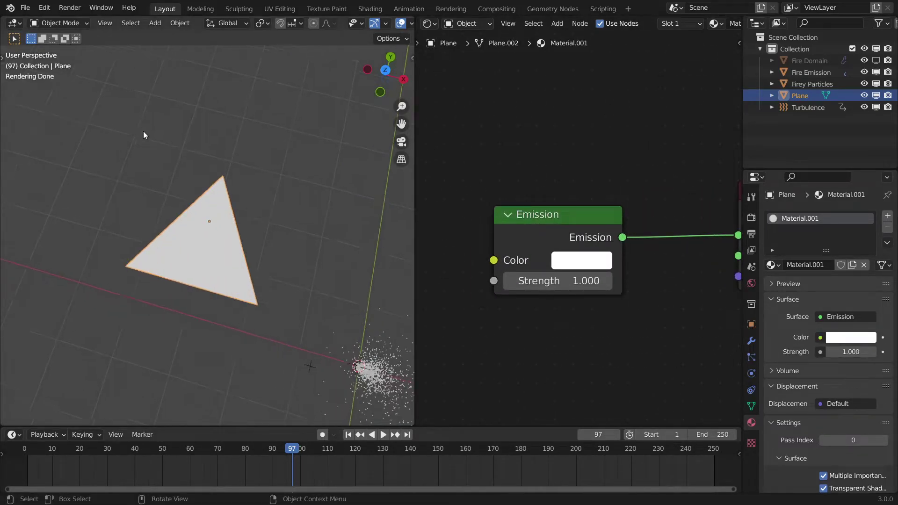
pyautogui.moveTo(144, 136); pyautogui.dragTo(213, 131, button='middle')
pyautogui.click(384, 218)
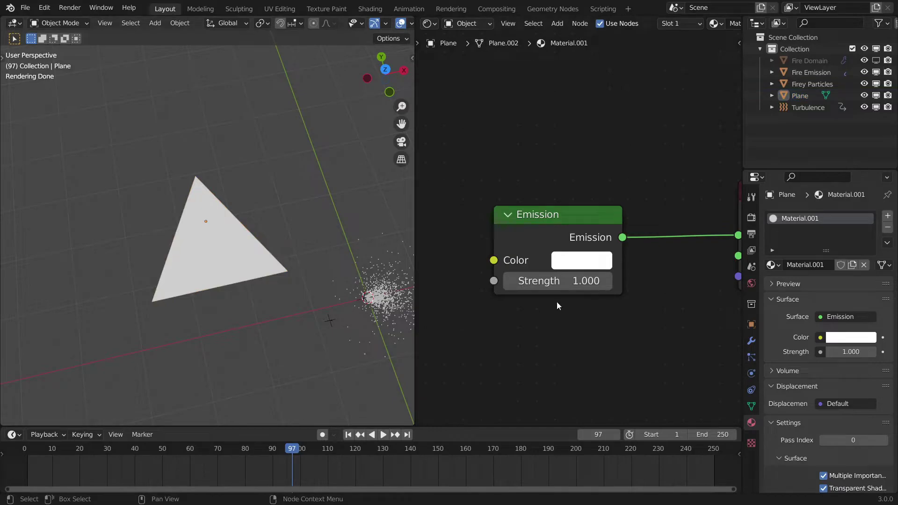
# Step: Raise the Emission strength and set its color to a saturated orange with a hue of 0.04
pyautogui.moveTo(556, 281)
pyautogui.mouseDown()
pyautogui.moveTo(607, 280)
pyautogui.moveTo(559, 281)
pyautogui.mouseUp()
pyautogui.click(558, 262)
pyautogui.doubleClick(602, 181)
pyautogui.write('0.04')
pyautogui.press('Return')
pyautogui.moveTo(583, 200); pyautogui.dragTo(692, 205)
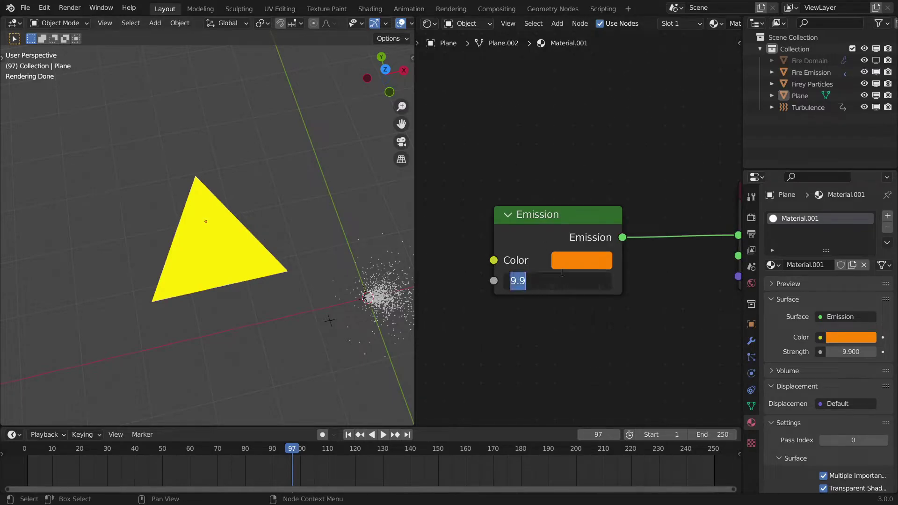
# Step: Set the Emission strength to 50 and save the file
pyautogui.moveTo(565, 273); pyautogui.dragTo(654, 281)
pyautogui.click(576, 275)
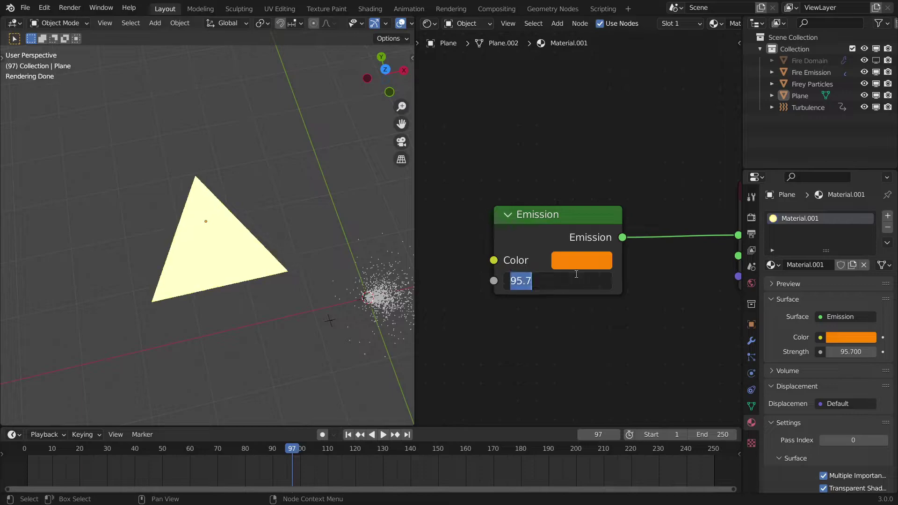
pyautogui.press('Return')
pyautogui.hotkey('ctrl', 's')
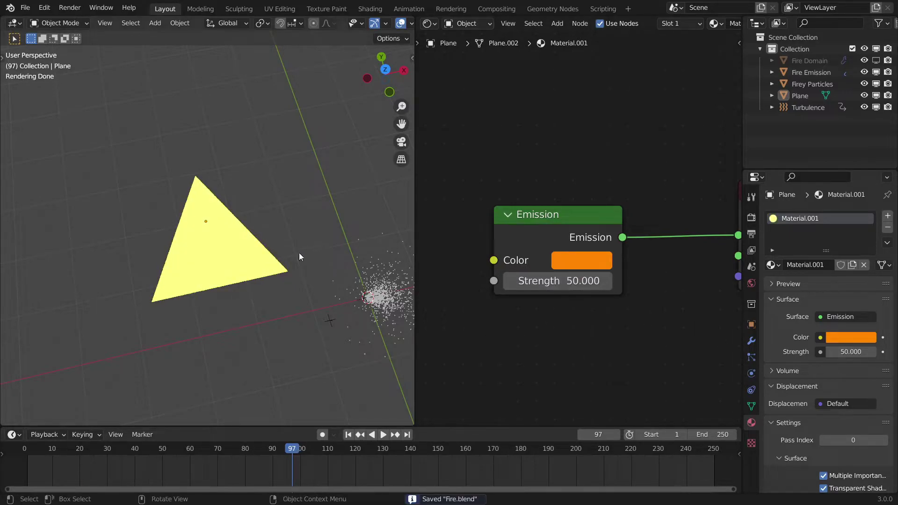
# Step: Close the Shader Editor area and return the 3D viewport to solid shading
pyautogui.moveTo(299, 252); pyautogui.dragTo(266, 237, button='middle')
pyautogui.moveTo(412, 22); pyautogui.dragTo(445, 52)
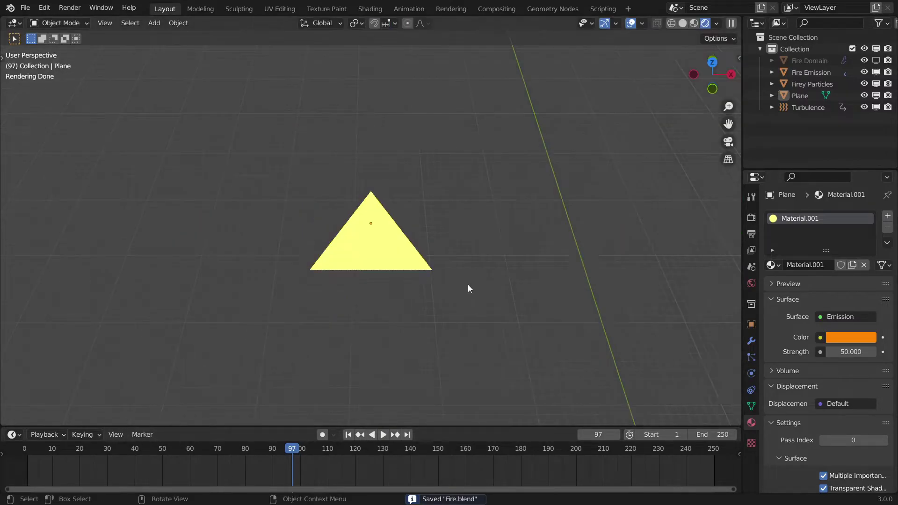
pyautogui.press('z')
pyautogui.click(521, 197)
# Step: Set the Firey Particles system to render as Object instead of Halo, and save the file
pyautogui.scroll(-11, 520, 262)
pyautogui.click(503, 376)
pyautogui.press('KP_Decimal')
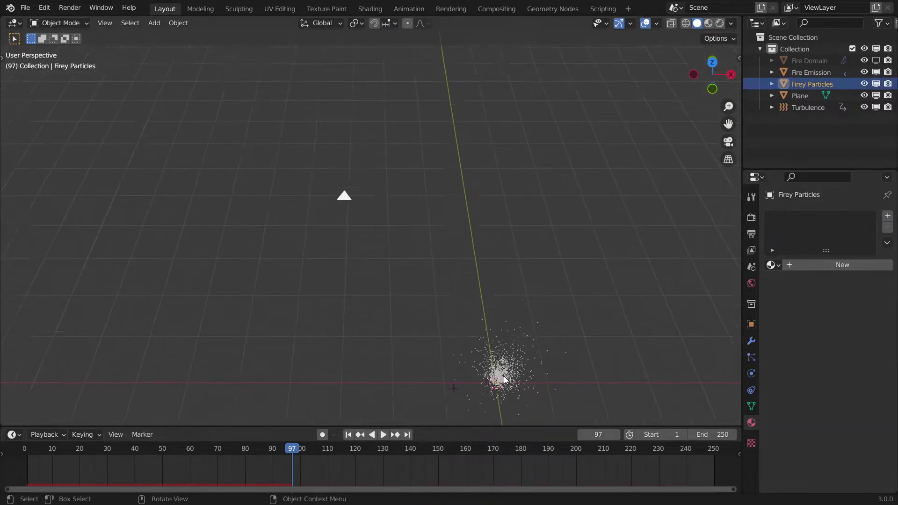
pyautogui.moveTo(503, 376); pyautogui.dragTo(483, 281, button='middle')
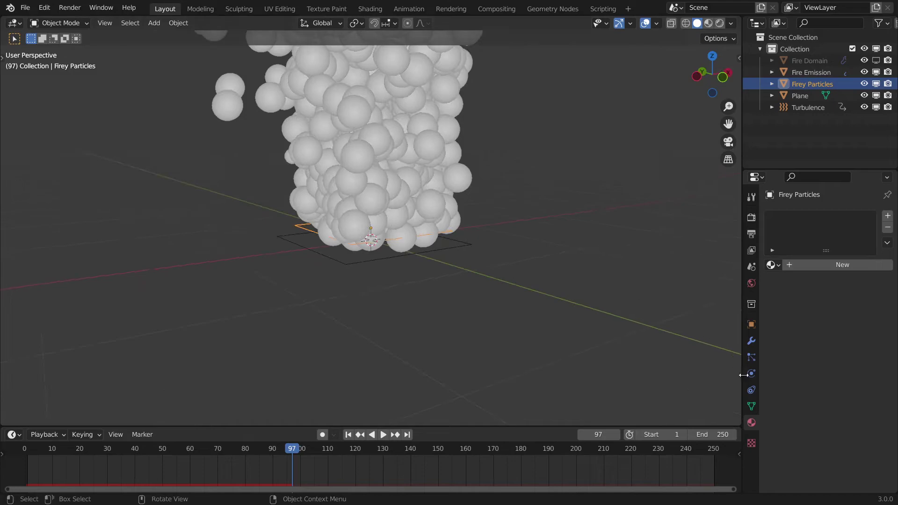
pyautogui.click(751, 358)
pyautogui.scroll(-15, 890, 202)
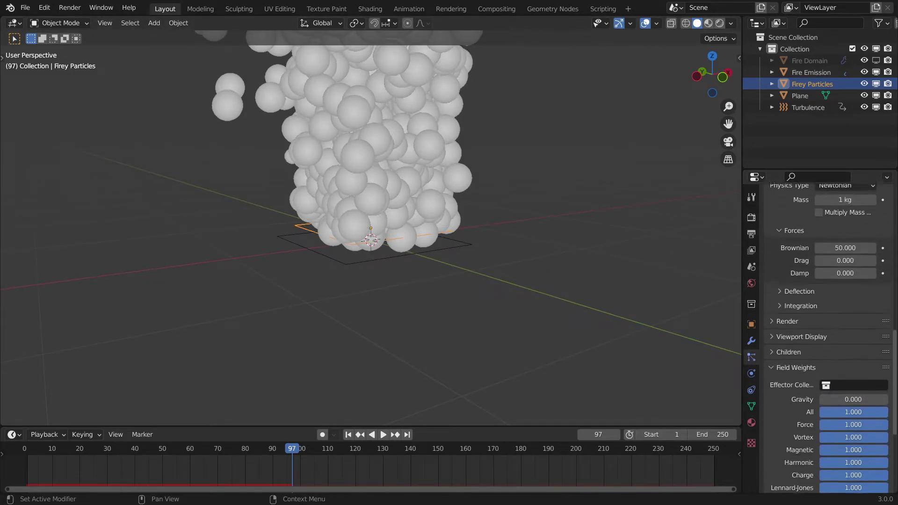
pyautogui.click(804, 324)
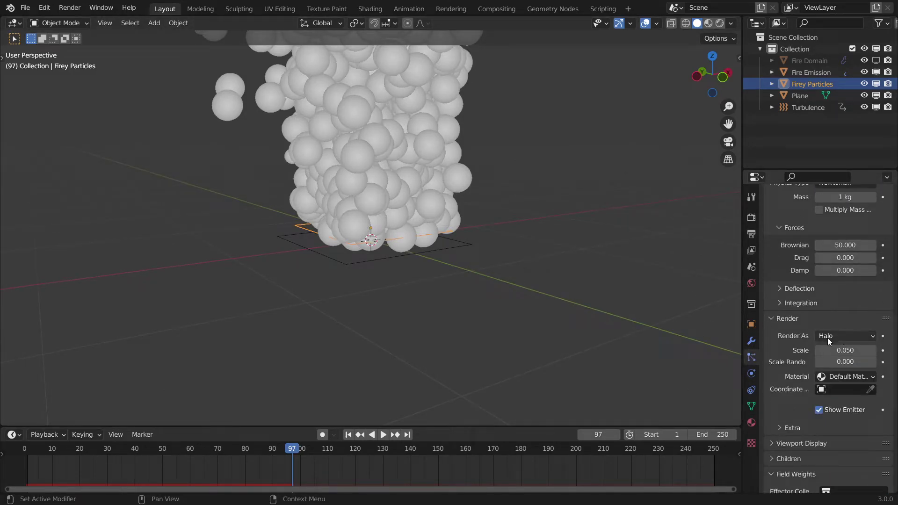
pyautogui.click(840, 335)
pyautogui.click(824, 396)
pyautogui.scroll(-3, 509, 260)
pyautogui.hotkey('ctrl', 's')
pyautogui.moveTo(534, 240); pyautogui.dragTo(514, 233, button='middle')
pyautogui.scroll(-2, 828, 397)
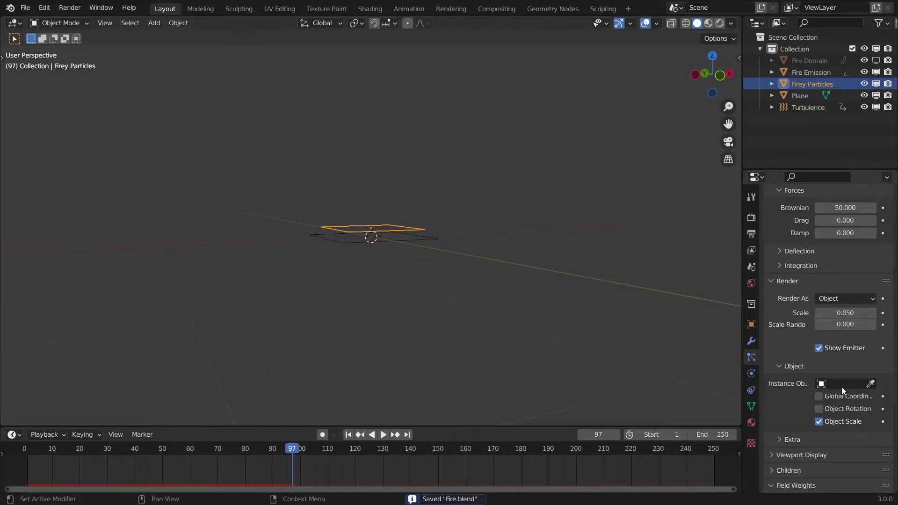
# Step: Rename the triangle plane as Firey Particle and reselect the Firey Particles emitter
pyautogui.click(799, 95)
pyautogui.press('KP_Decimal')
pyautogui.moveTo(506, 204); pyautogui.dragTo(484, 272, button='middle')
pyautogui.scroll(2, 489, 267)
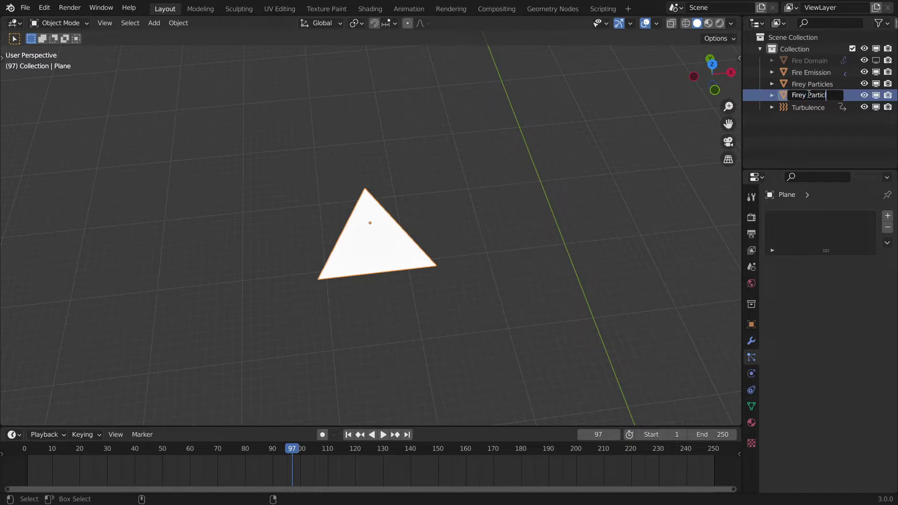
pyautogui.press('Return')
pyautogui.click(818, 93)
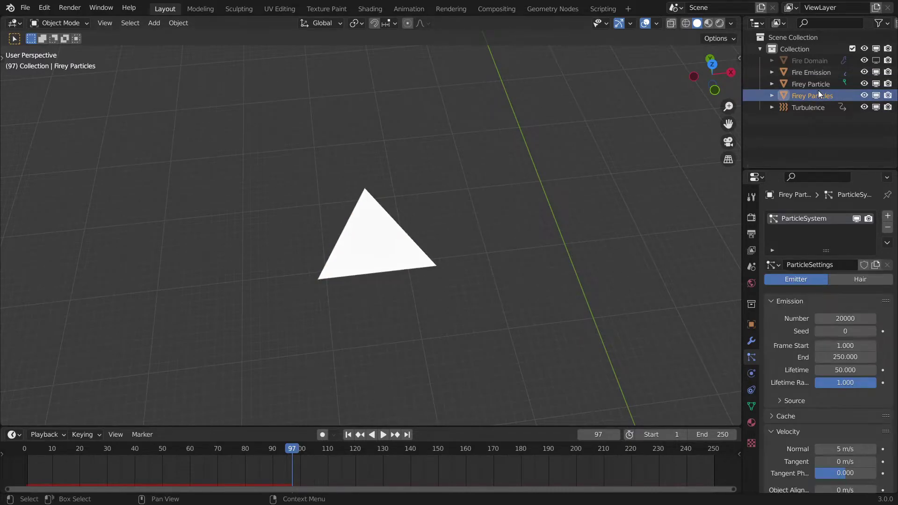
# Step: Assign Firey Particle as the instance object rendered by the Firey Particles system
pyautogui.press('KP_Decimal')
pyautogui.moveTo(511, 240); pyautogui.dragTo(566, 150, button='middle')
pyautogui.moveTo(895, 261); pyautogui.dragTo(896, 397)
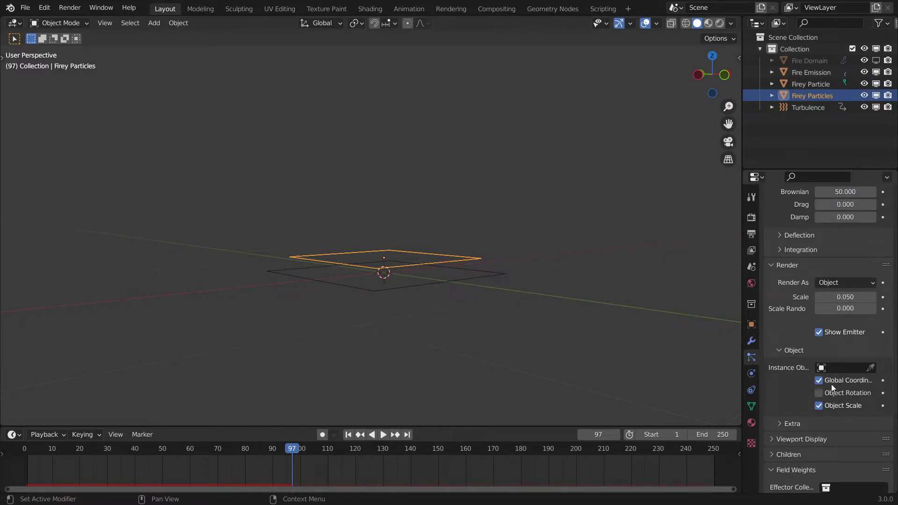
pyautogui.click(845, 368)
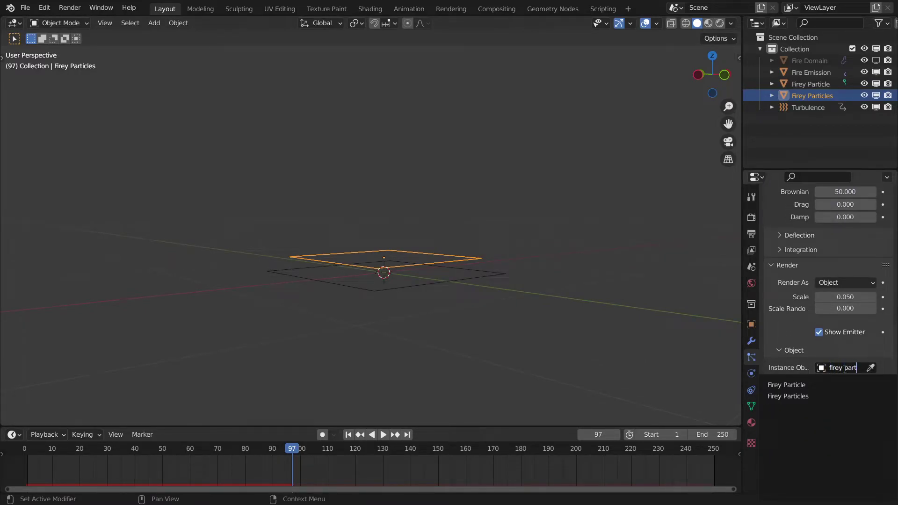
pyautogui.click(826, 383)
# Step: Examine the instanced triangles above the emitter from several distances and save the file
pyautogui.scroll(-5, 467, 117)
pyautogui.moveTo(460, 94); pyautogui.dragTo(300, 234, button='middle')
pyautogui.moveTo(497, 231); pyautogui.dragTo(505, 211, button='middle')
pyautogui.scroll(5, 547, 236)
pyautogui.scroll(-3, 517, 212)
pyautogui.scroll(2, 478, 215)
pyautogui.scroll(-5, 453, 291)
pyautogui.scroll(-2, 505, 211)
pyautogui.scroll(4, 505, 210)
pyautogui.hotkey('ctrl', 's')
pyautogui.scroll(1, 828, 327)
# Step: Enable particle Rotation with Randomize 1, Phase 1, Randomize Phase 2 and Dynamic turned on
pyautogui.scroll(8, 794, 335)
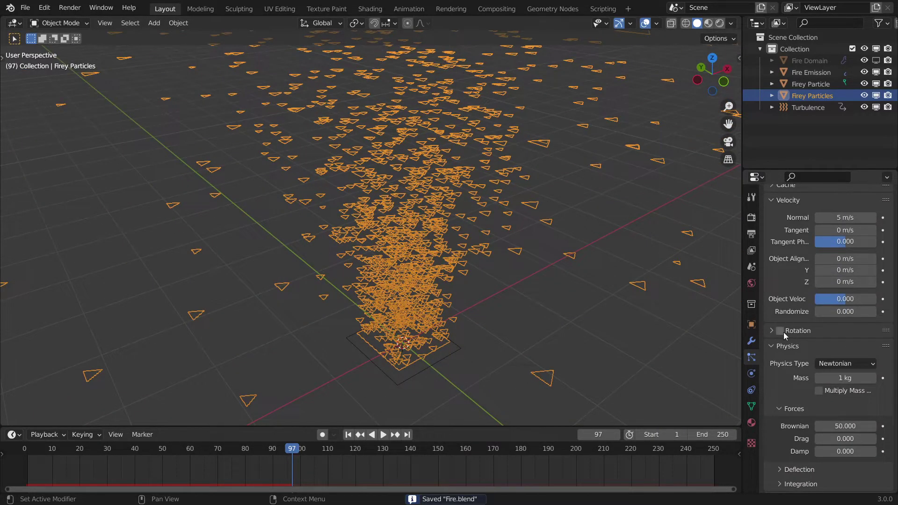
pyautogui.click(780, 330)
pyautogui.click(795, 332)
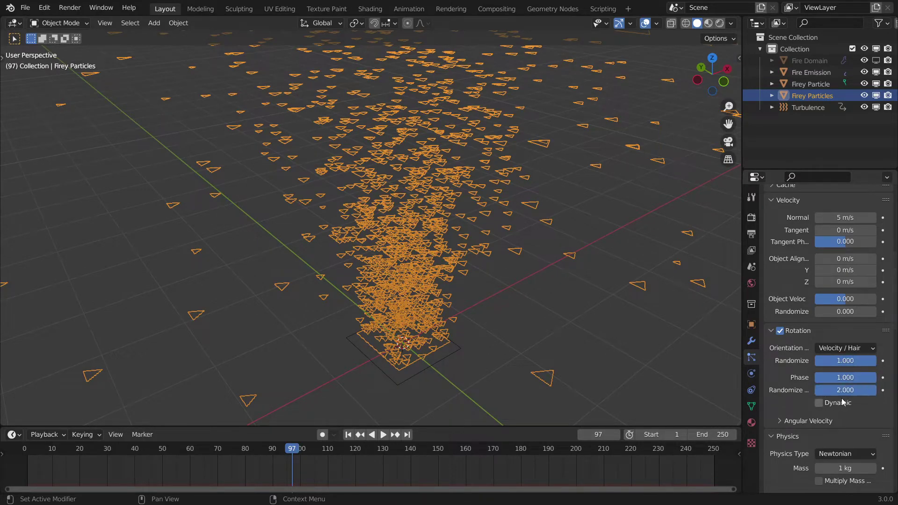
# Step: Play the simulation from the first frame and examine the rotating triangles from several angles and distances
pyautogui.hotkey('shift', 'Left')
pyautogui.press('space')
pyautogui.rightClick(547, 354)
pyautogui.scroll(-2, 411, 281)
pyautogui.press('space')
pyautogui.moveTo(306, 227); pyautogui.dragTo(291, 224, button='middle')
pyautogui.press('space')
pyautogui.moveTo(369, 220); pyautogui.dragTo(363, 191, button='middle')
pyautogui.scroll(-3, 420, 187)
pyautogui.keyDown('shift'); pyautogui.moveTo(444, 173); pyautogui.dragTo(451, 241, button='middle'); pyautogui.keyUp('shift')
pyautogui.scroll(-1, 442, 248)
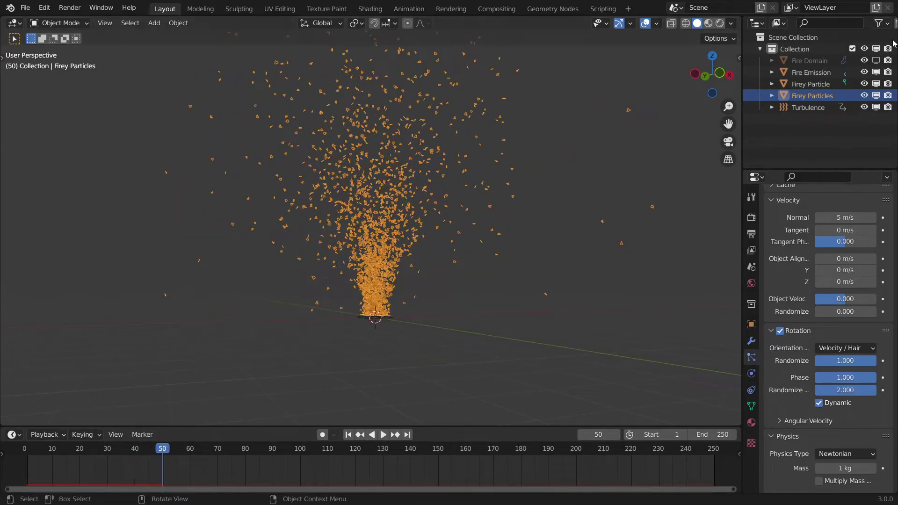
pyautogui.scroll(-4, 422, 306)
pyautogui.scroll(6, 422, 306)
pyautogui.moveTo(421, 306)
pyautogui.mouseDown(button='middle')
pyautogui.moveTo(471, 317)
pyautogui.moveTo(411, 300)
pyautogui.mouseUp(button='middle')
pyautogui.press('space')
pyautogui.scroll(-2, 443, 299)
pyautogui.scroll(4, 449, 192)
pyautogui.scroll(4, 468, 271)
pyautogui.moveTo(468, 271); pyautogui.dragTo(435, 278, button='middle')
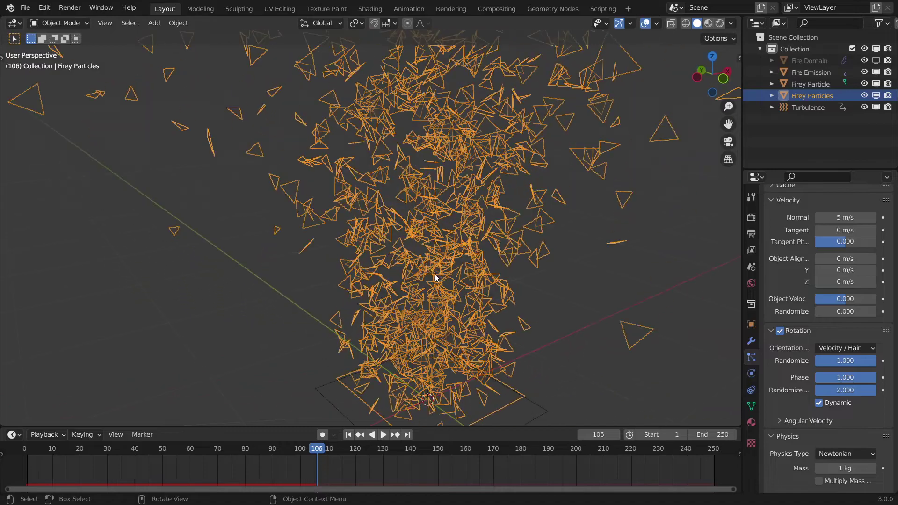
# Step: Set the Firey Particles object to display as Solid in the viewport and replay the animation with overlays hidden
pyautogui.click(753, 326)
pyautogui.scroll(-3, 827, 328)
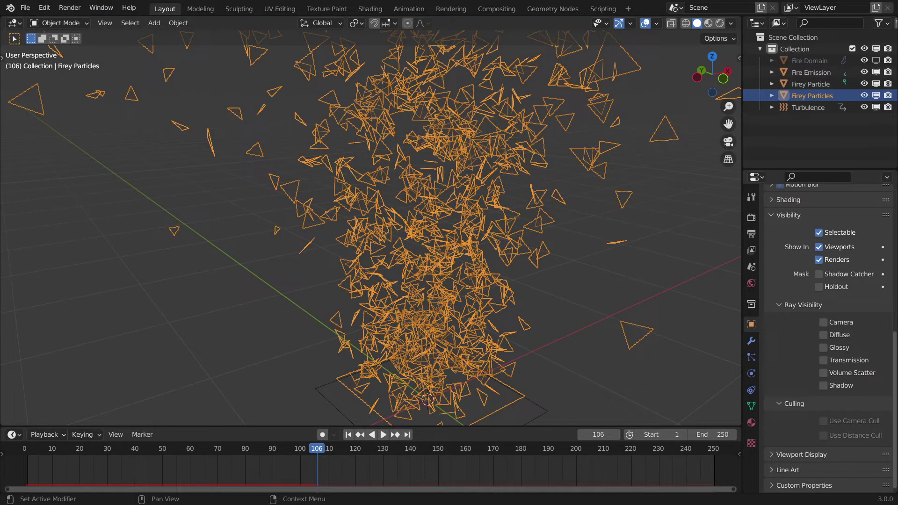
pyautogui.click(809, 454)
pyautogui.scroll(-8, 810, 453)
pyautogui.click(835, 437)
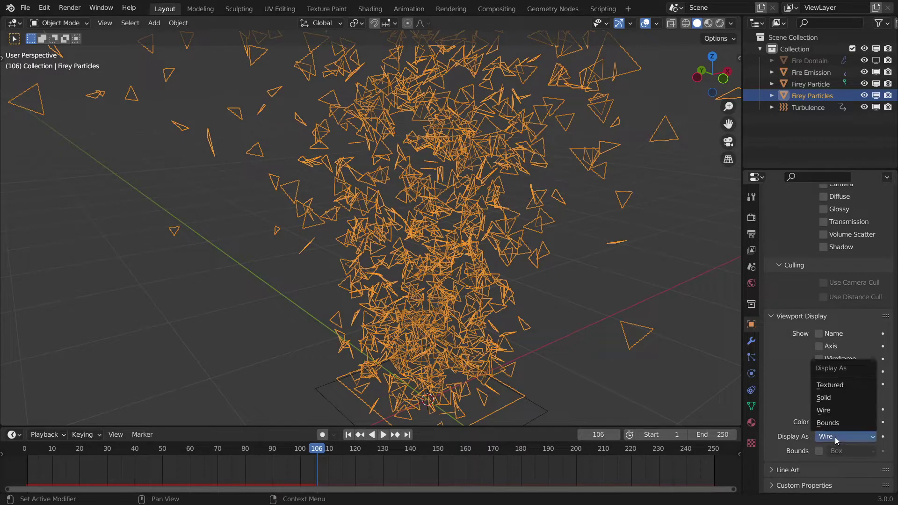
pyautogui.click(841, 398)
pyautogui.press('space')
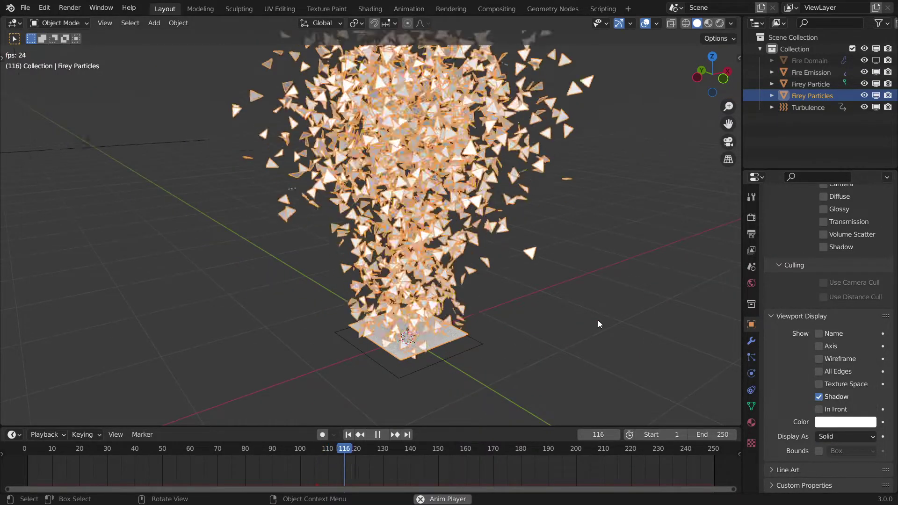
pyautogui.hotkey('shift', 'Left')
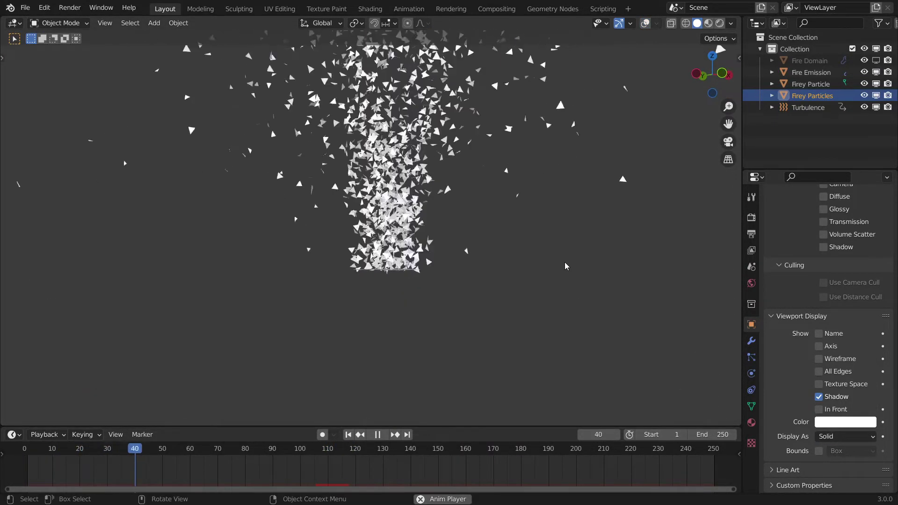
pyautogui.press('space')
pyautogui.hotkey('shift', 'alt', 'z')
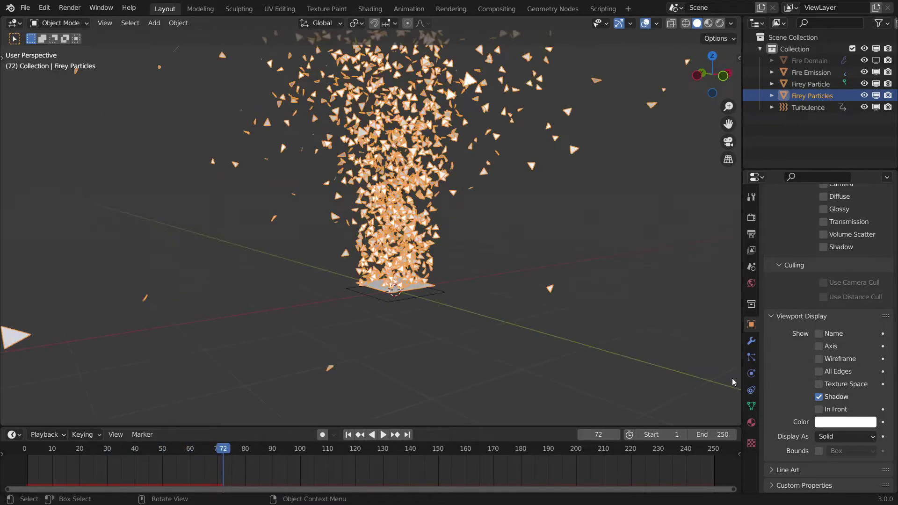
# Step: Reduce the render scale of the Firey Particles system to 0.002
pyautogui.click(751, 357)
pyautogui.scroll(-5, 405, 244)
pyautogui.scroll(6, 405, 244)
pyautogui.moveTo(416, 249)
pyautogui.mouseDown(button='middle')
pyautogui.moveTo(359, 260)
pyautogui.moveTo(418, 253)
pyautogui.mouseUp(button='middle')
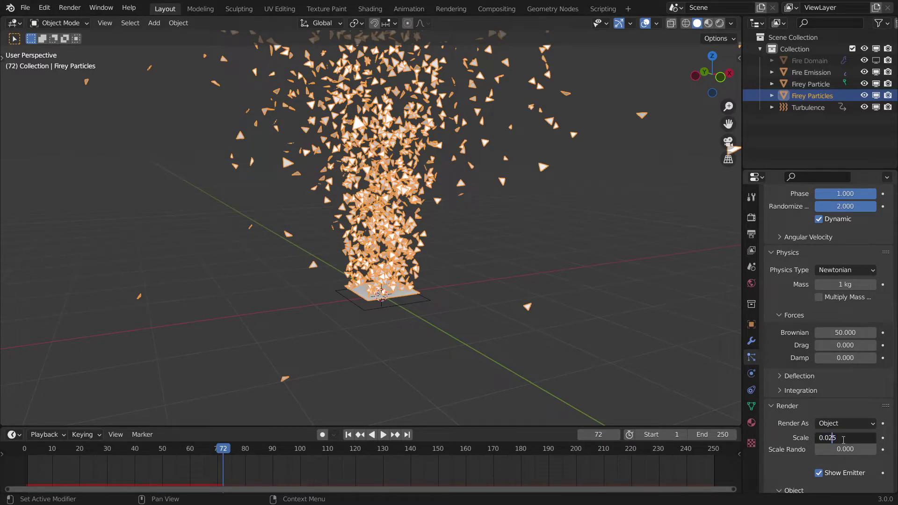
pyautogui.press('Return')
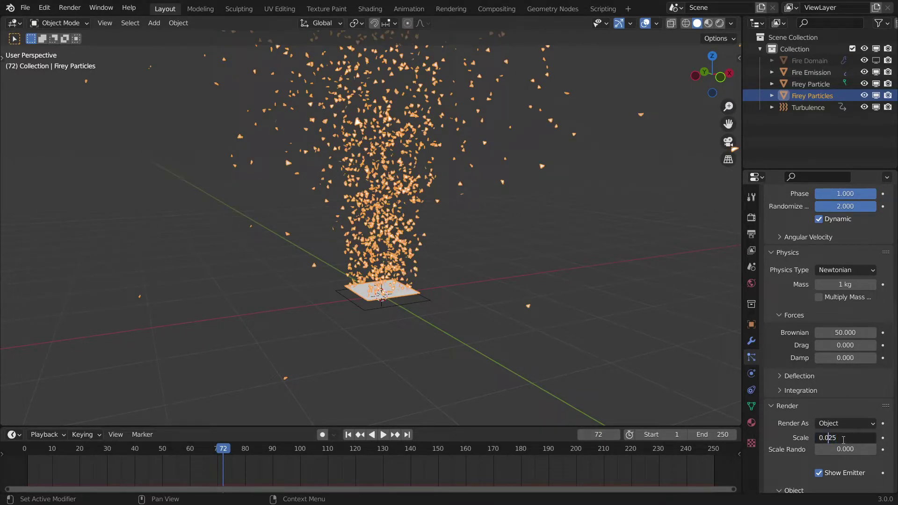
pyautogui.press('Return')
# Step: Play the animation and examine the size of the shrunken particles with overlays on and off
pyautogui.scroll(5, 532, 271)
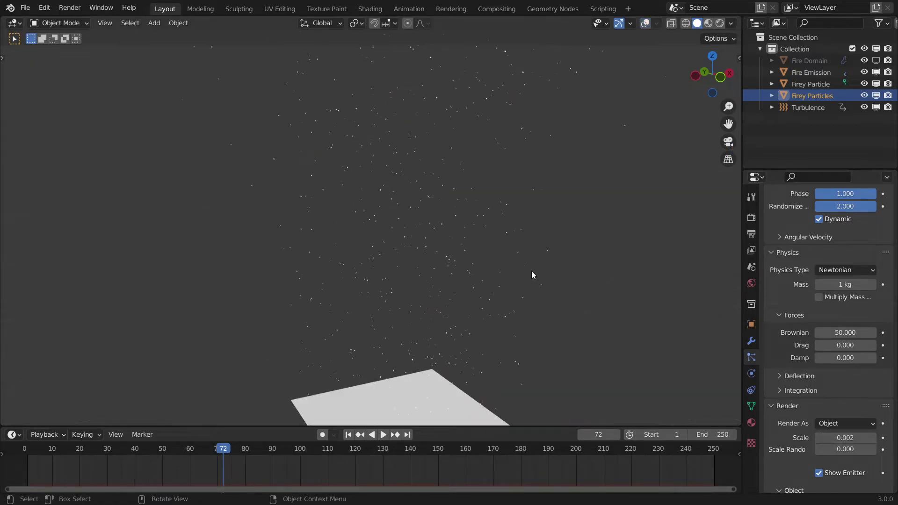
pyautogui.press('space')
pyautogui.scroll(-4, 531, 272)
pyautogui.press('space')
pyautogui.scroll(4, 531, 271)
pyautogui.press('space')
pyautogui.press('space')
pyautogui.scroll(-5, 562, 290)
pyautogui.hotkey('alt', 'shift', 'z')
pyautogui.hotkey('shift', 'alt', 'z')
pyautogui.scroll(4, 551, 300)
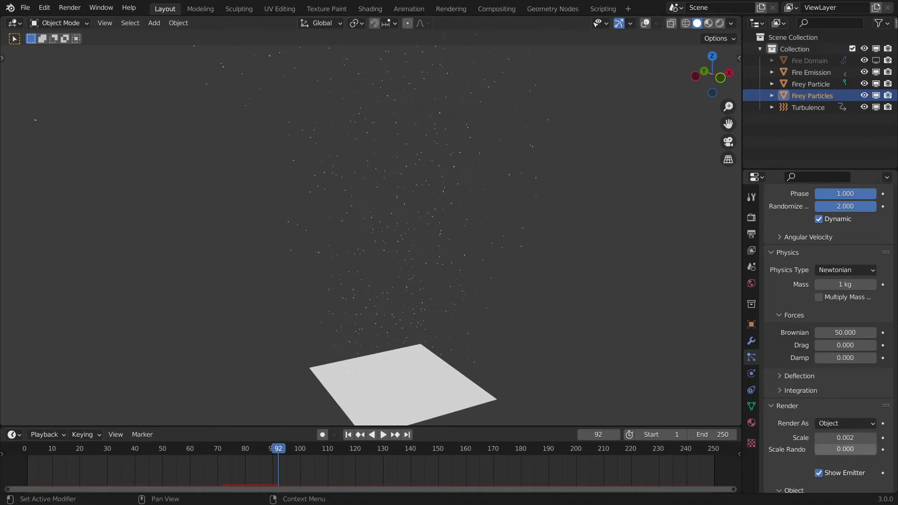
# Step: Set the particles' Scale Randomness to 1, restore the viewport overlays and save the file
pyautogui.scroll(-3, 420, 365)
pyautogui.hotkey('shift', 'alt', 'z')
pyautogui.hotkey('ctrl', 's')
pyautogui.scroll(-2, 484, 307)
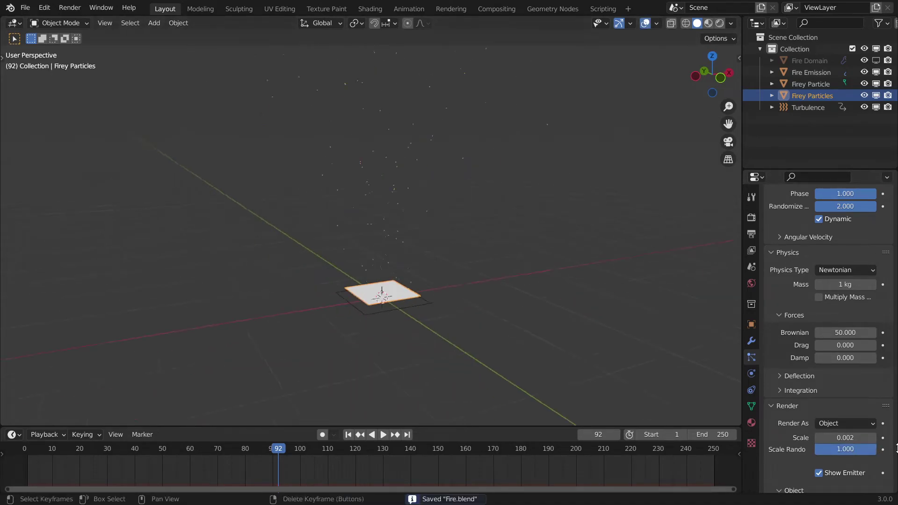
# Step: Replay the particle animation from the first frame and examine the randomly scaled sparks up close and from afar
pyautogui.hotkey('shift', 'alt', 'z')
pyautogui.moveTo(394, 215); pyautogui.dragTo(250, 220, button='middle')
pyautogui.hotkey('shift', 'alt', 'z')
pyautogui.press('space')
pyautogui.scroll(-5, 483, 259)
pyautogui.press('space')
pyautogui.hotkey('shift', 'Left')
pyautogui.press('space')
pyautogui.scroll(5, 483, 259)
pyautogui.click(542, 253)
pyautogui.press('space')
# Step: Switch the 3D viewport to rendered shading to preview the particles
pyautogui.press('z')
pyautogui.click(548, 209)
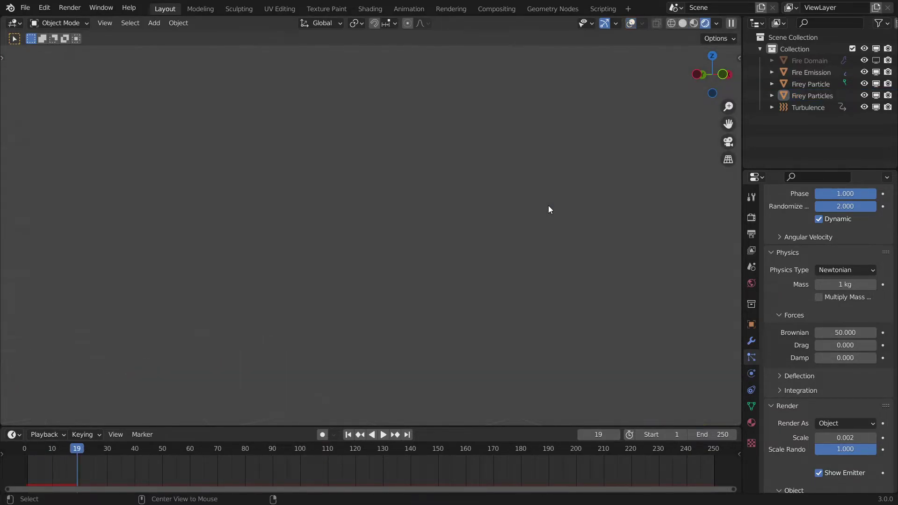
pyautogui.moveTo(654, 148); pyautogui.dragTo(591, 220, button='middle')
# Step: Turn on Camera, Diffuse, Glossy, Transmission, Volume Scatter and Shadow ray visibility for the Firey Particles emitter
pyautogui.click(383, 348)
pyautogui.moveTo(402, 330); pyautogui.dragTo(425, 287, button='middle')
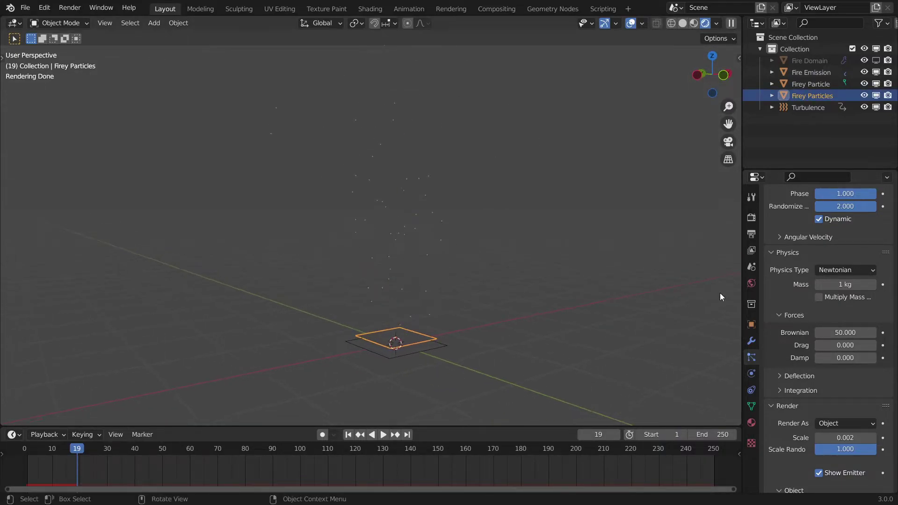
pyautogui.click(751, 324)
pyautogui.scroll(6, 878, 342)
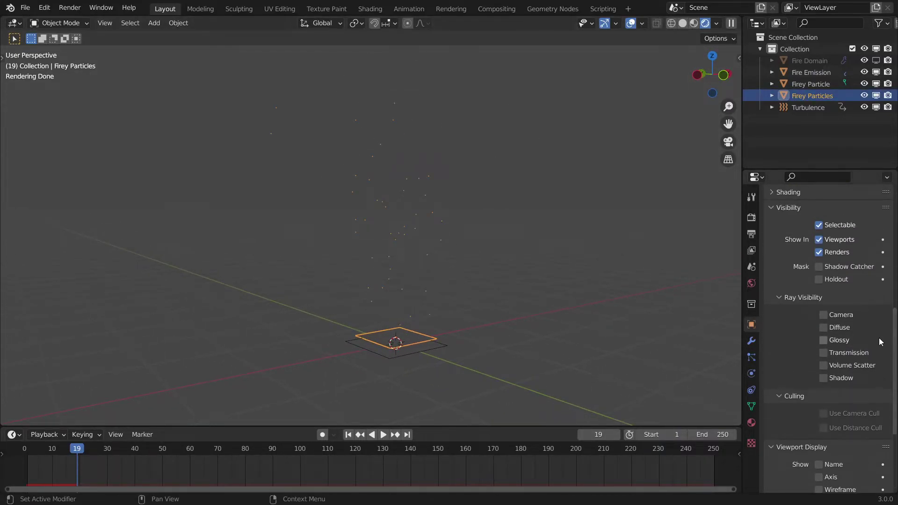
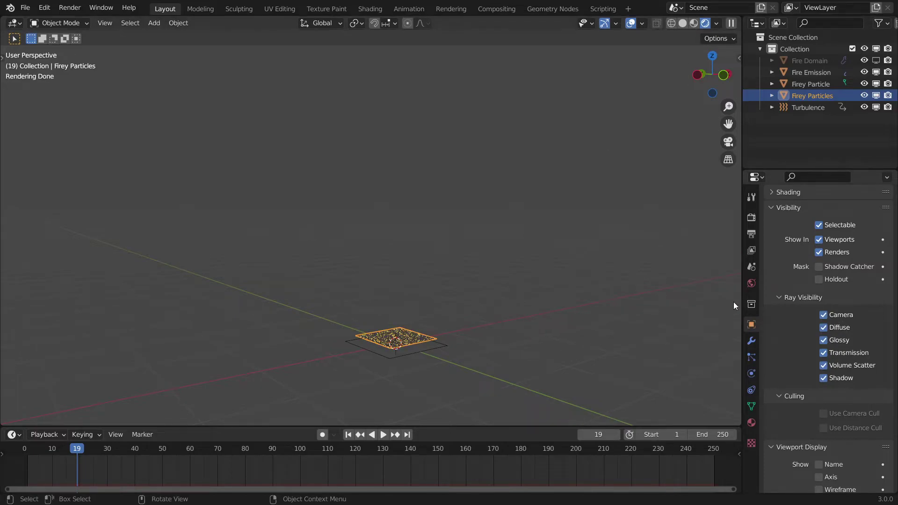
# Step: Play the animation from the first frame in rendered shading and inspect the glowing particles near and far
pyautogui.hotkey('shift', 'Left')
pyautogui.press('space')
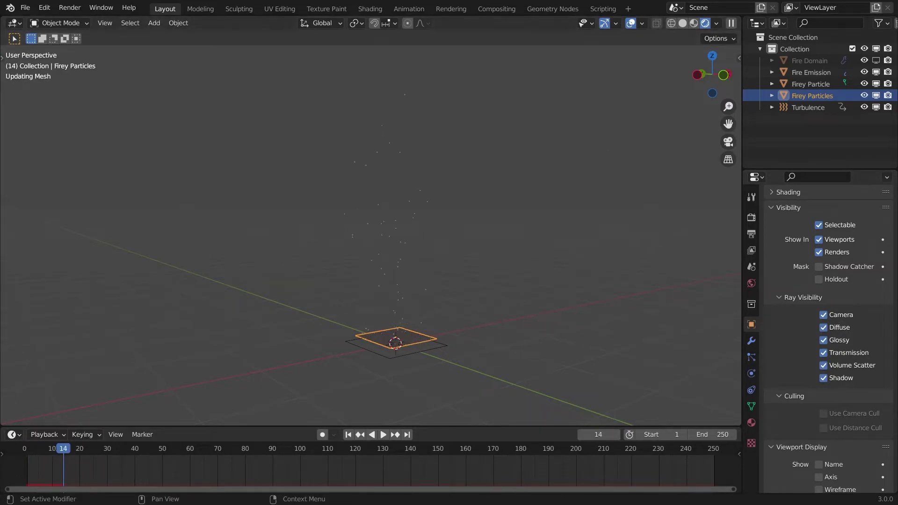
pyautogui.click(530, 321)
pyautogui.scroll(5, 530, 321)
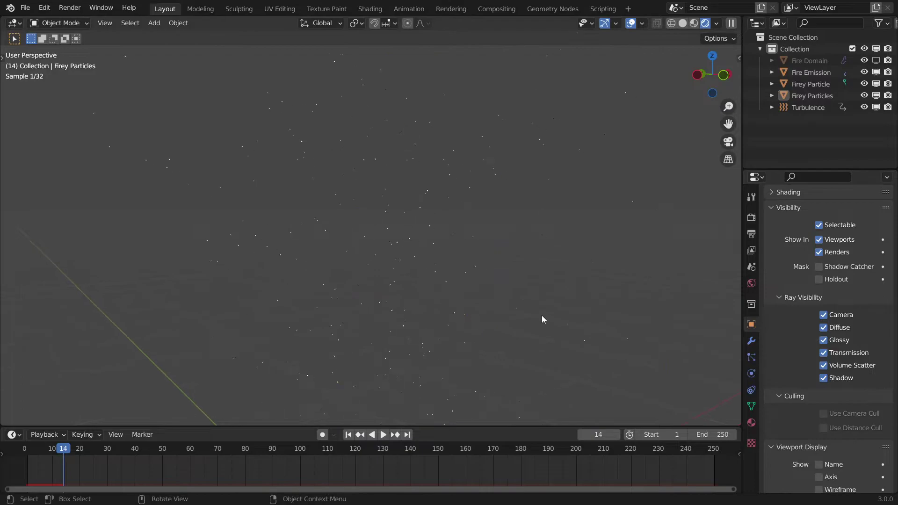
pyautogui.scroll(-4, 541, 315)
pyautogui.moveTo(541, 304); pyautogui.dragTo(505, 302, button='middle')
pyautogui.scroll(5, 503, 301)
pyautogui.scroll(-4, 439, 248)
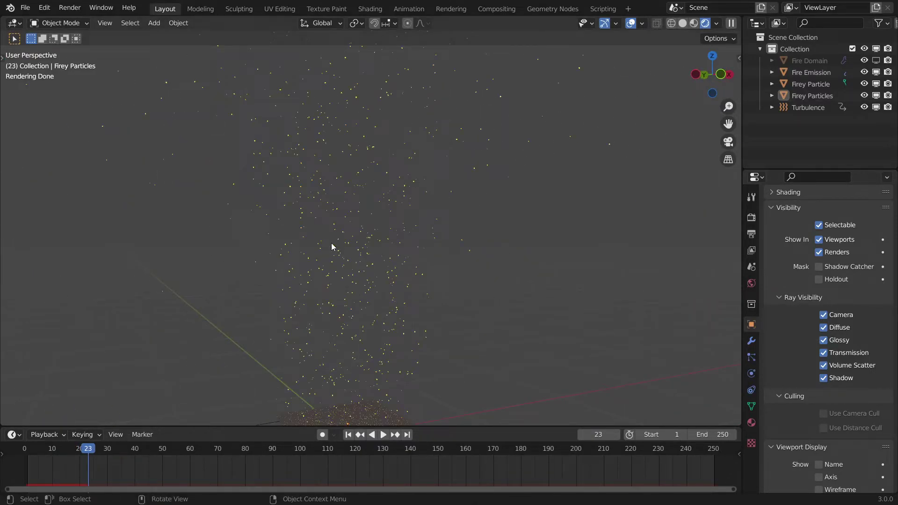
pyautogui.scroll(3, 333, 244)
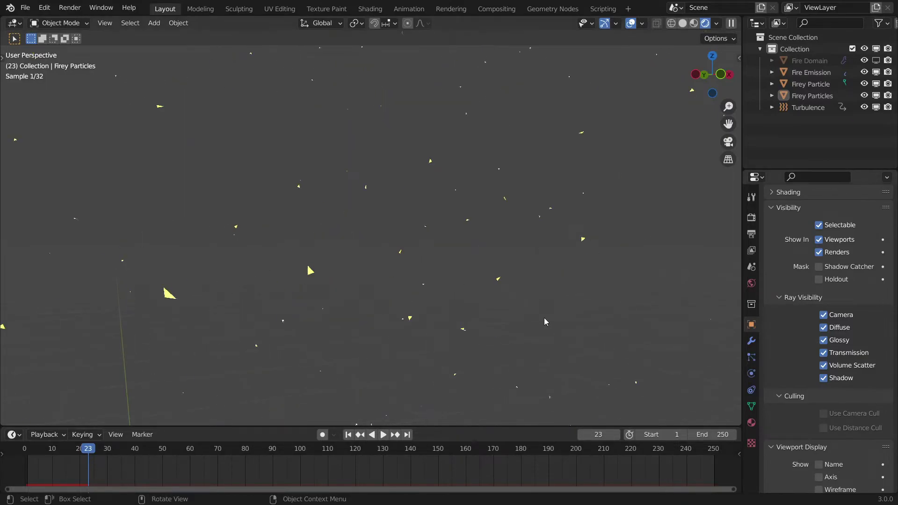
pyautogui.scroll(-6, 543, 321)
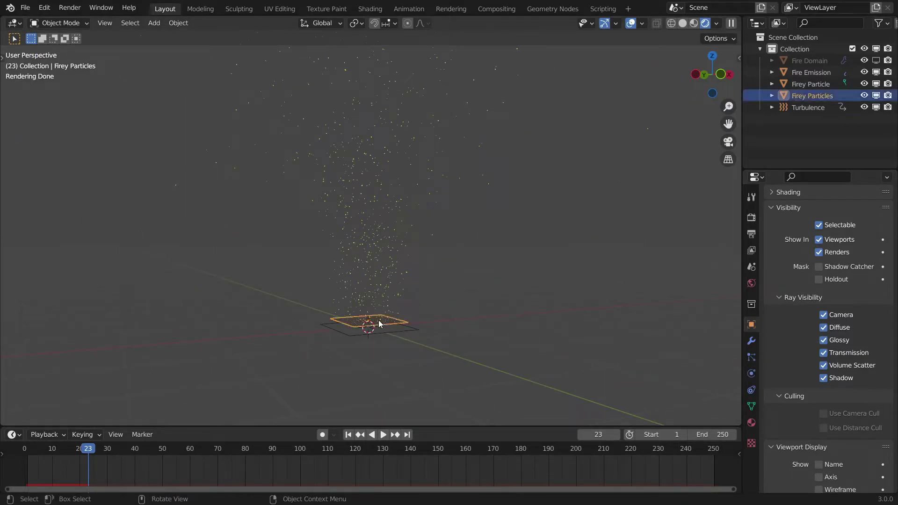
# Step: Show the Fire Domain in the viewport and preview the rendered flames together with the sparks at frame 101
pyautogui.click(875, 61)
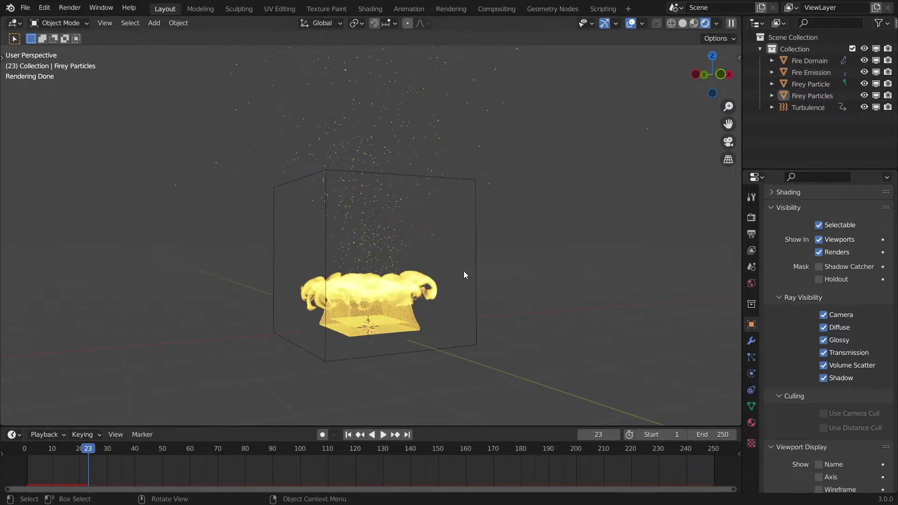
pyautogui.click(303, 449)
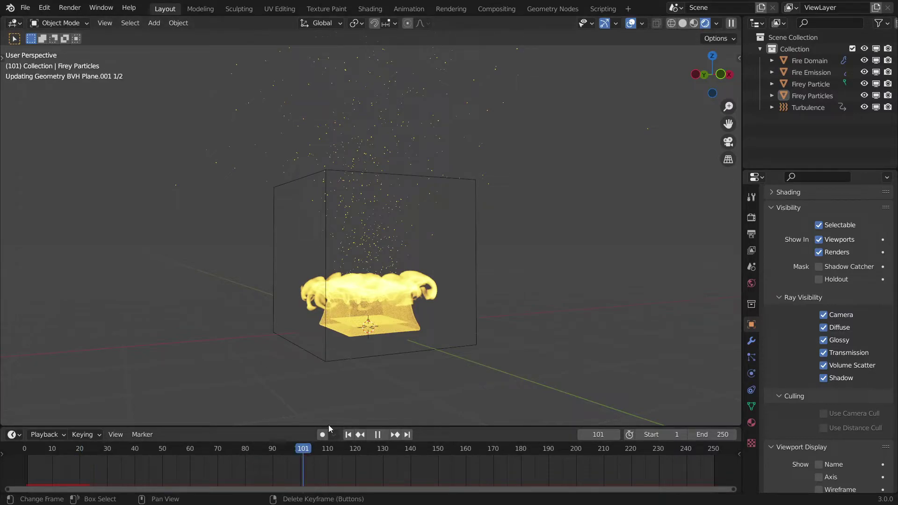
pyautogui.scroll(-4, 538, 287)
pyautogui.moveTo(539, 287); pyautogui.dragTo(592, 282, button='middle')
pyautogui.scroll(4, 591, 281)
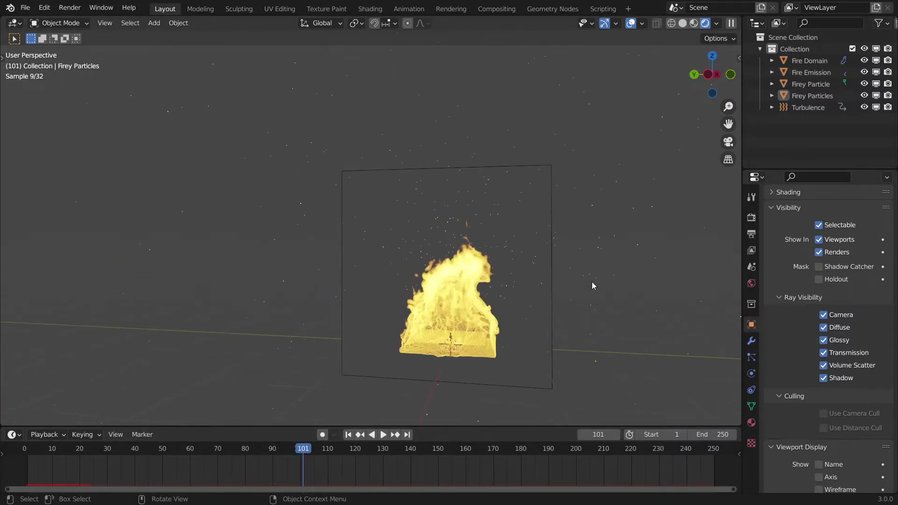
# Step: Return the viewport to solid shading and hide the Fire Domain in the viewport
pyautogui.click(682, 23)
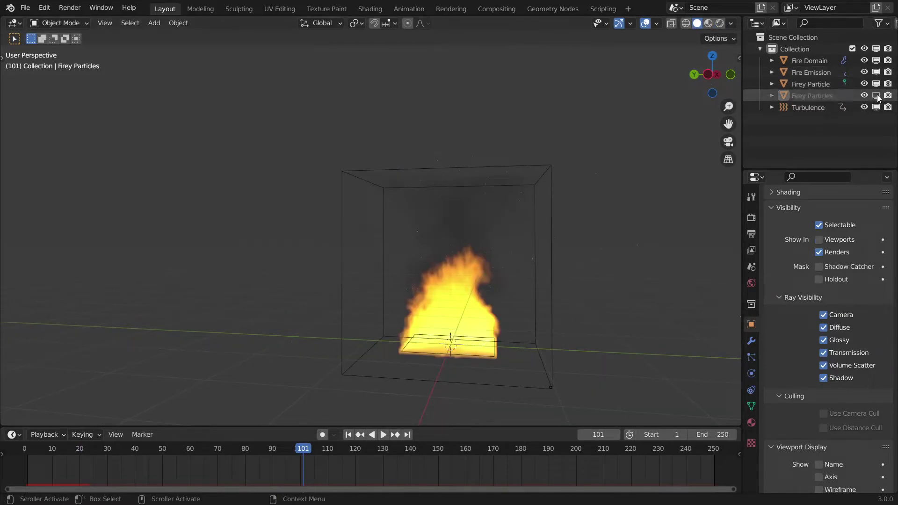
pyautogui.click(876, 60)
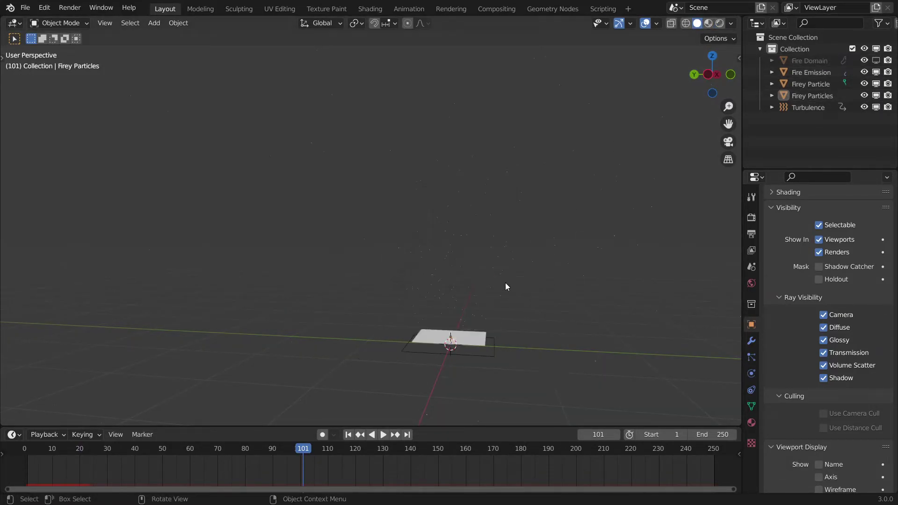
# Step: Bake the particle cache of the Firey Particles emitter
pyautogui.click(468, 340)
pyautogui.moveTo(468, 339); pyautogui.dragTo(511, 315, button='middle')
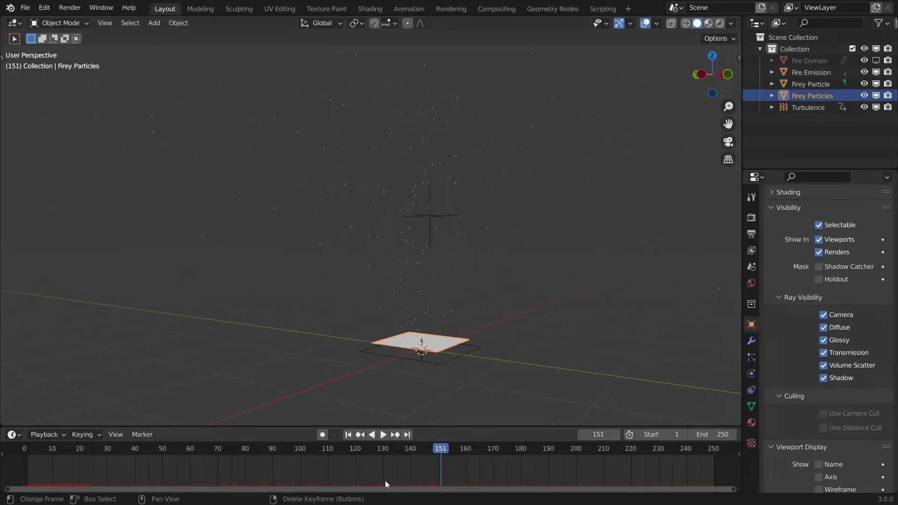
pyautogui.click(750, 358)
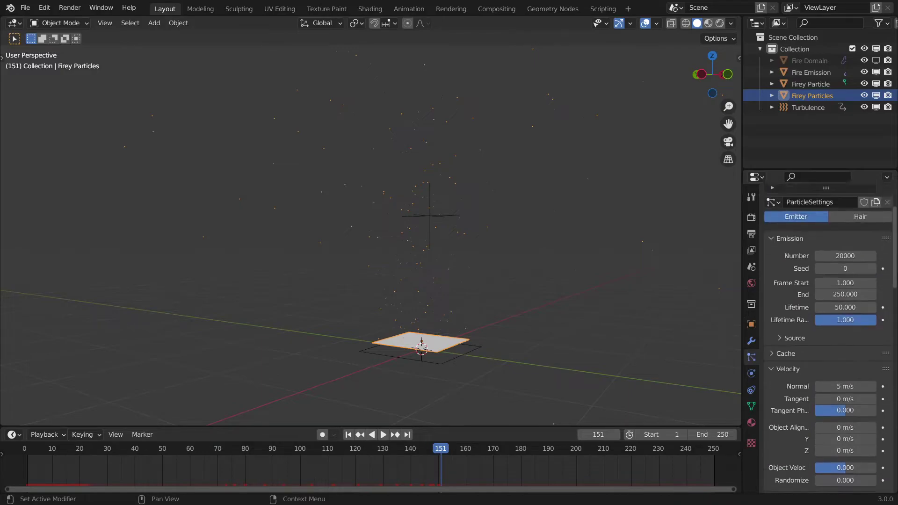
pyautogui.scroll(-4, 878, 407)
pyautogui.scroll(10, 786, 304)
pyautogui.click(785, 299)
pyautogui.scroll(-2, 813, 337)
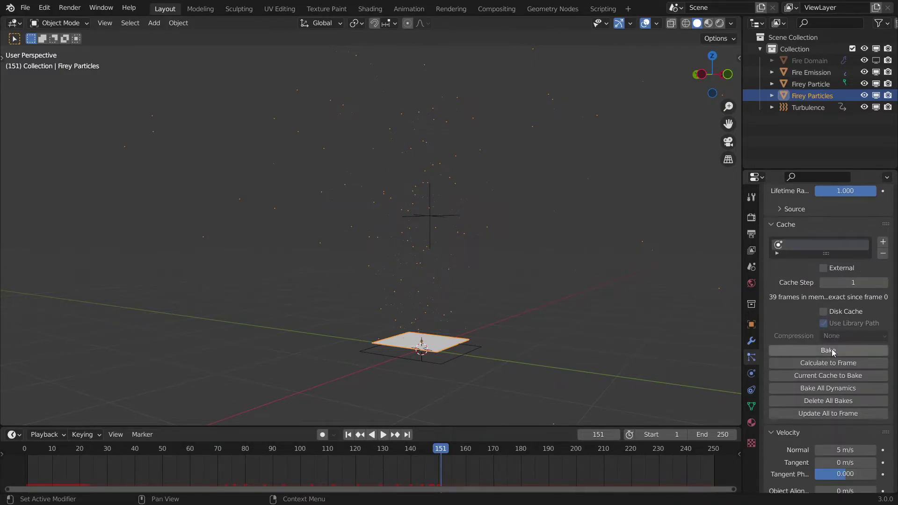
pyautogui.click(827, 350)
# Step: Play the baked particle simulation from the first frame and examine the sparks' motion
pyautogui.moveTo(678, 374); pyautogui.dragTo(554, 329, button='middle')
pyautogui.hotkey('shift', 'Left')
pyautogui.press('space')
pyautogui.scroll(3, 544, 329)
pyautogui.scroll(1, 546, 329)
pyautogui.scroll(-3, 546, 329)
pyautogui.press('space')
pyautogui.moveTo(509, 313); pyautogui.dragTo(542, 316, button='middle')
pyautogui.press('space')
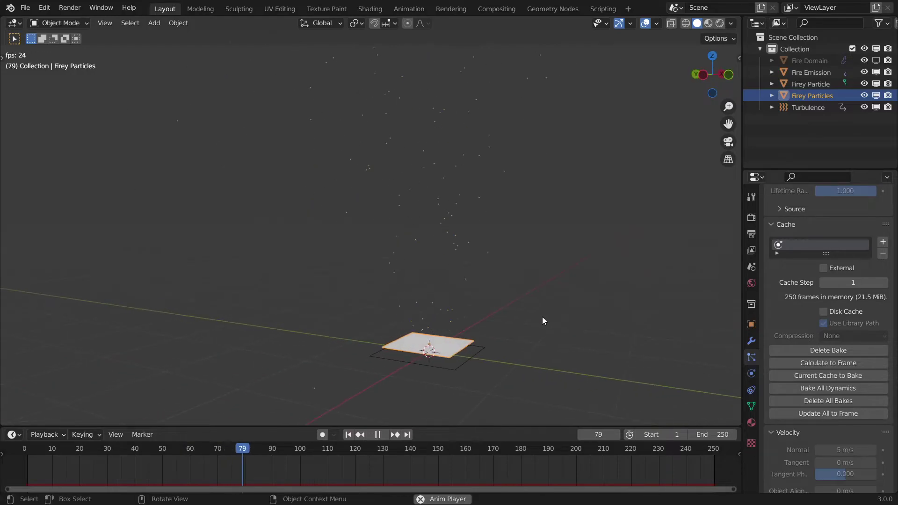
pyautogui.press('space')
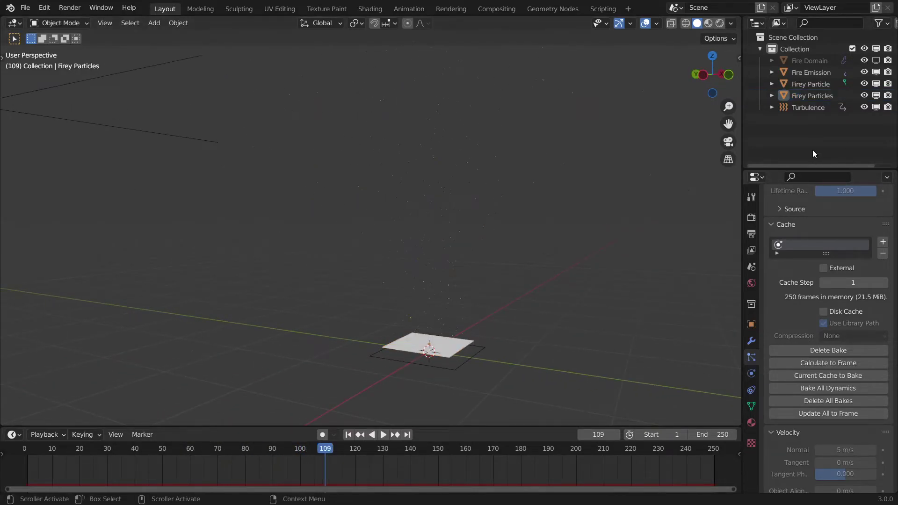
# Step: Save the file, make the Fire Domain visible in the viewport again and frame the view on it
pyautogui.hotkey('ctrl', 's')
pyautogui.moveTo(617, 201); pyautogui.dragTo(515, 223, button='middle')
pyautogui.click(395, 351)
pyautogui.scroll(5, 394, 352)
pyautogui.moveTo(396, 338); pyautogui.dragTo(410, 266, button='middle')
pyautogui.click(424, 213)
pyautogui.scroll(-10, 425, 212)
pyautogui.moveTo(425, 213); pyautogui.dragTo(428, 236, button='middle')
pyautogui.click(876, 60)
pyautogui.click(810, 61)
pyautogui.press('KP_Decimal')
# Step: Hide the viewport overlays, add a camera and align it to a low frontal view of the whole fire
pyautogui.moveTo(551, 246); pyautogui.dragTo(596, 226, button='middle')
pyautogui.click(596, 226)
pyautogui.hotkey('ctrl', 's')
pyautogui.moveTo(509, 249); pyautogui.dragTo(534, 254, button='middle')
pyautogui.scroll(3, 534, 254)
pyautogui.hotkey('alt', 'shift', 'z')
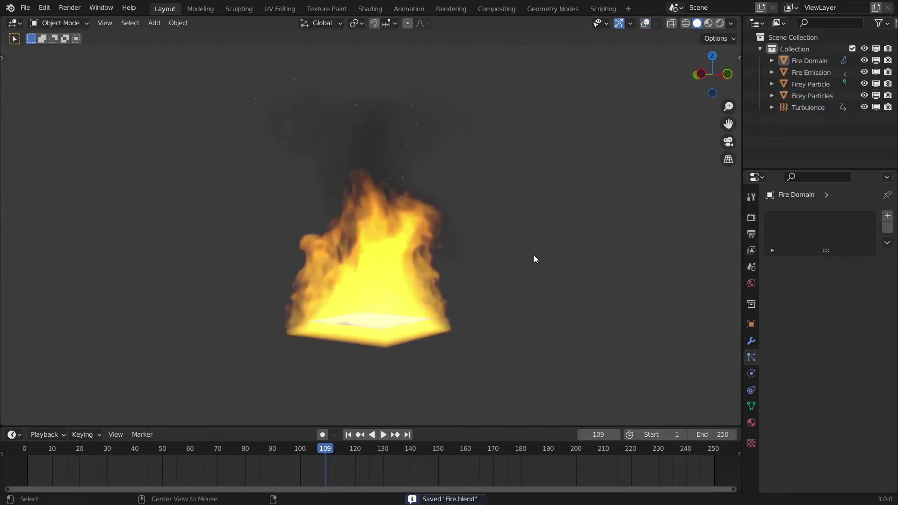
pyautogui.hotkey('shift', 'a')
pyautogui.click(501, 429)
pyautogui.press('ctrl+alt+KP_0')
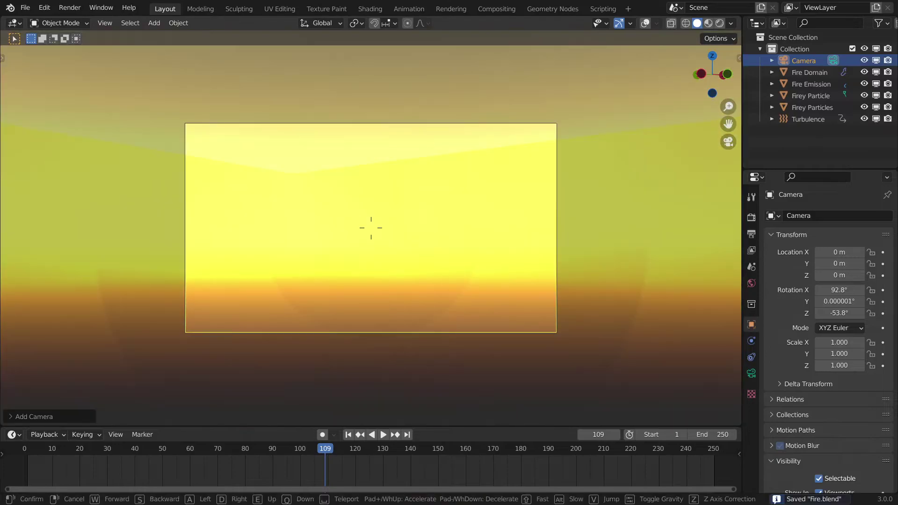
# Step: Set the output resolution to a square 1080 × 1080 px
pyautogui.click(751, 233)
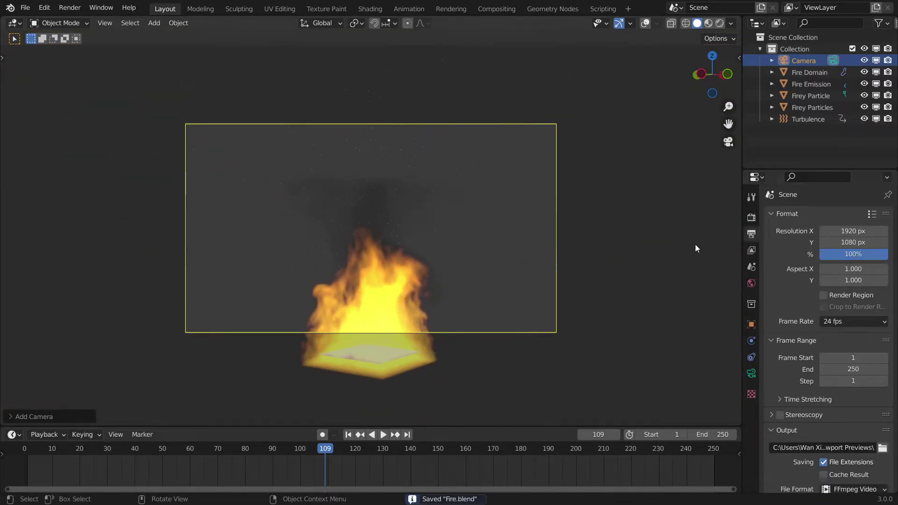
pyautogui.scroll(2, 672, 251)
pyautogui.moveTo(865, 243); pyautogui.dragTo(866, 232)
pyautogui.press('Return')
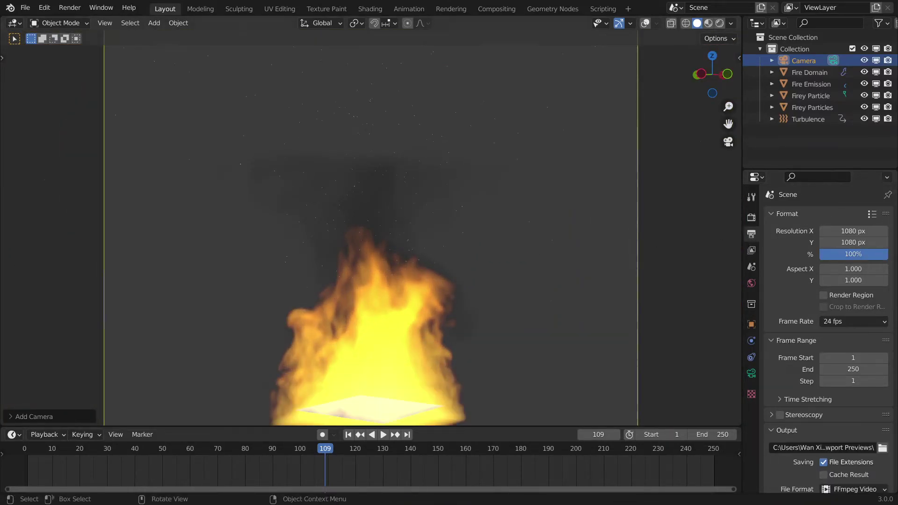
pyautogui.scroll(-3, 490, 213)
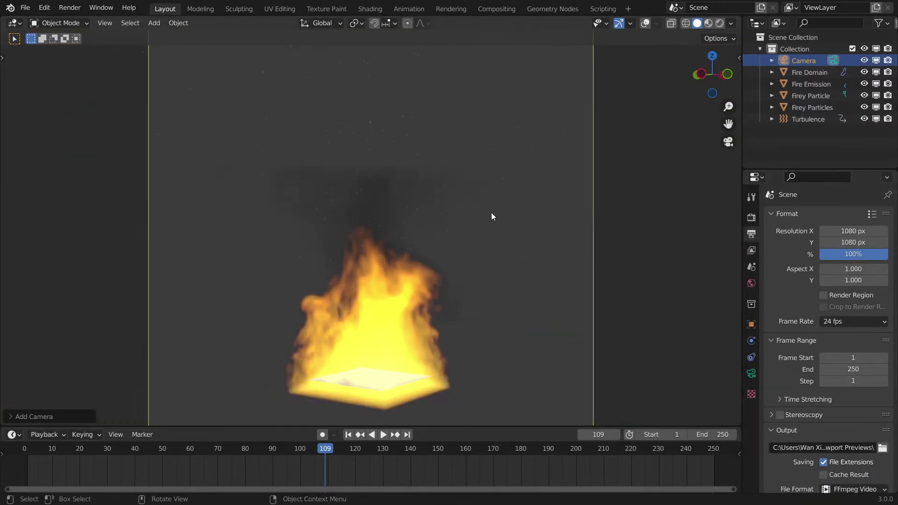
# Step: Reposition the camera with walk navigation so the full flames and rising sparks fit the square frame, and save the file
pyautogui.hotkey('shift', '`')
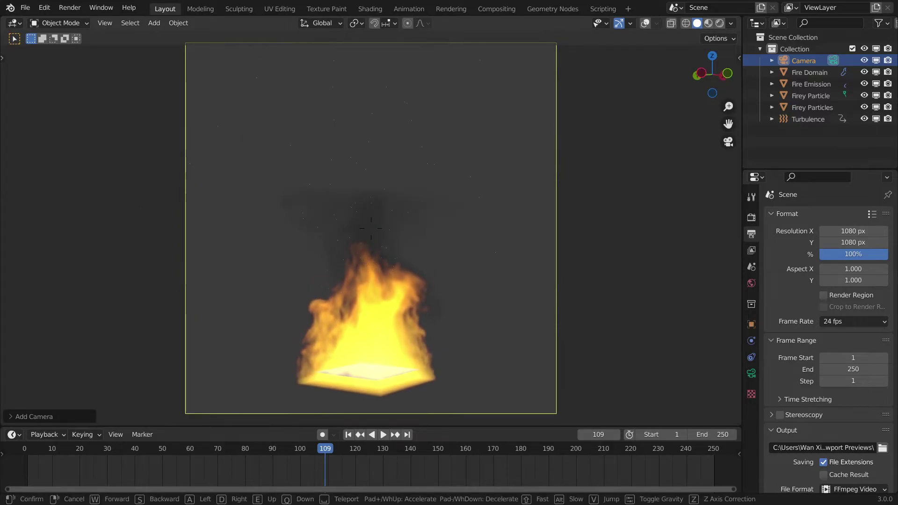
pyautogui.press('w')
pyautogui.click(371, 229)
pyautogui.scroll(-1, 371, 228)
pyautogui.scroll(1, 371, 228)
pyautogui.hotkey('shift', '`')
pyautogui.press('q')
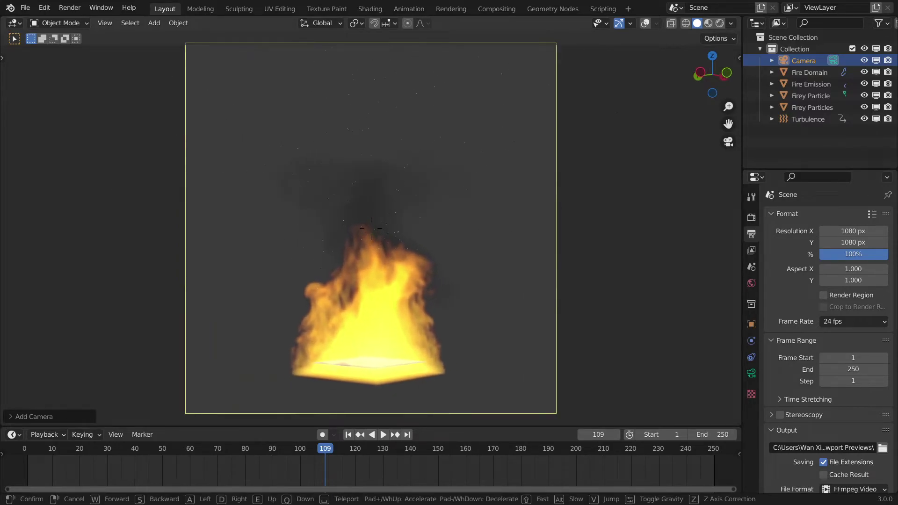
pyautogui.click(371, 229)
pyautogui.scroll(-1, 372, 228)
pyautogui.hotkey('ctrl', 's')
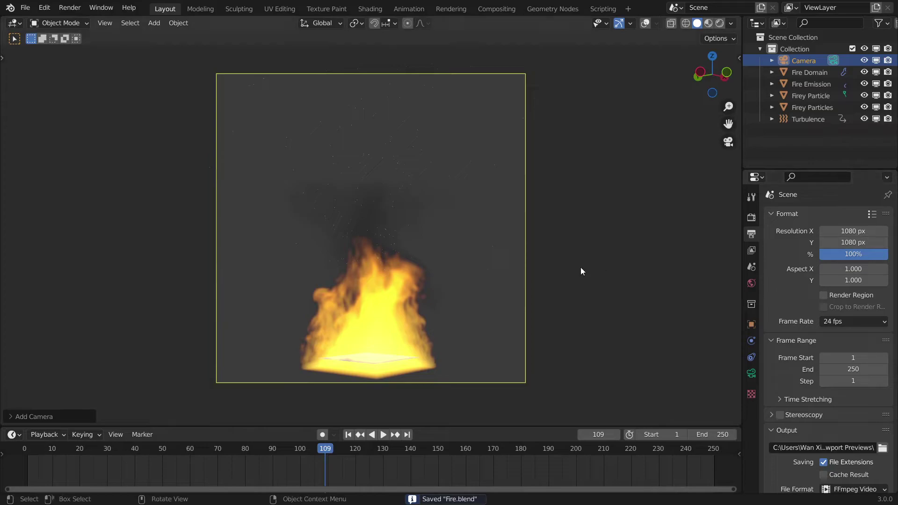
# Step: Play the fire and sparks from the first frame through the camera and move to frame 97
pyautogui.click(799, 150)
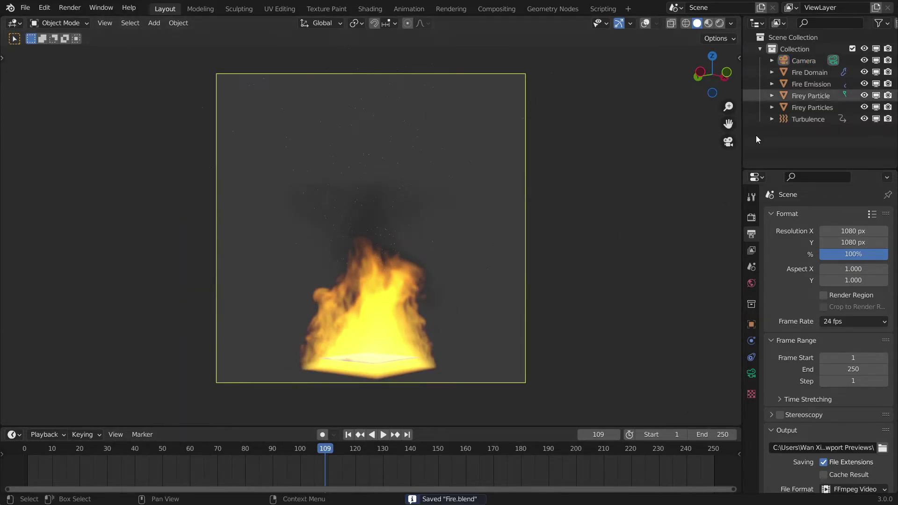
pyautogui.hotkey('shift', 'Left')
pyautogui.press('space')
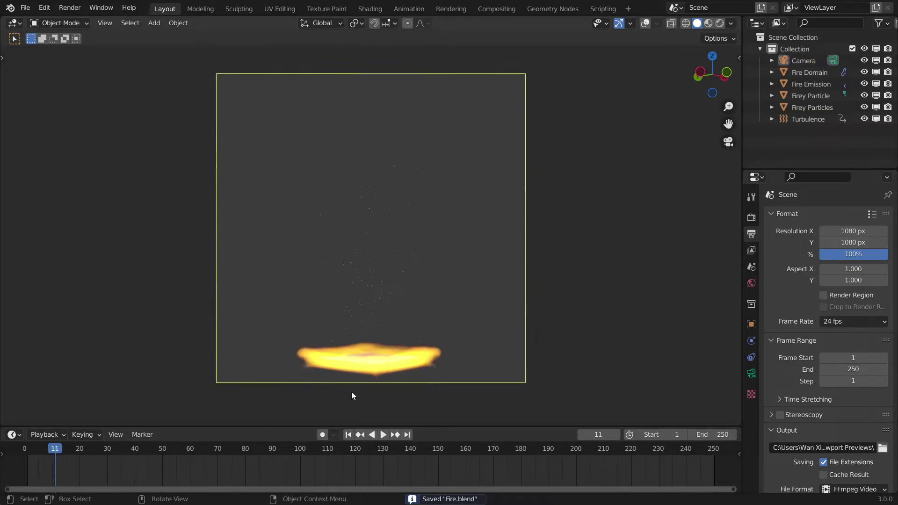
pyautogui.click(292, 450)
# Step: Select the Firey Particles emitter, show the overlays and examine the emitter plane in rendered shading at frame 1
pyautogui.click(367, 363)
pyautogui.hotkey('shift', 'alt', 'z')
pyautogui.moveTo(403, 315); pyautogui.dragTo(410, 305, button='middle')
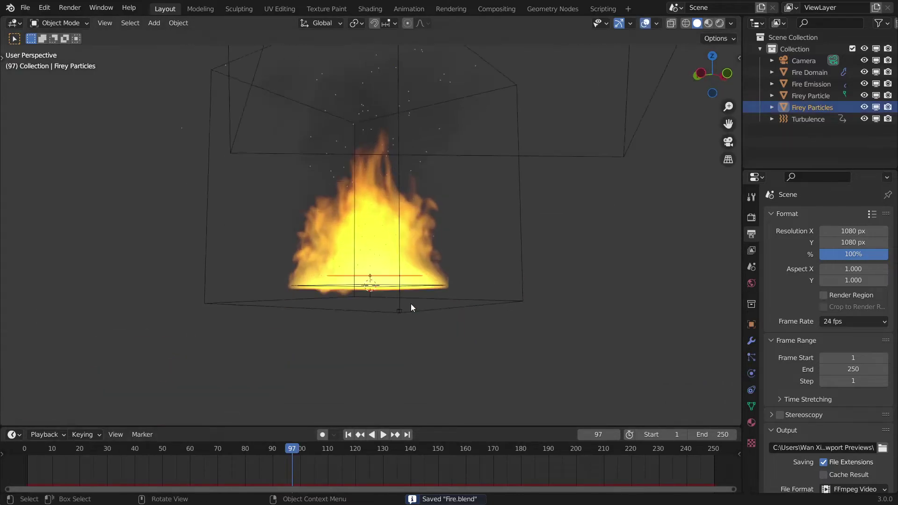
pyautogui.scroll(-10, 435, 286)
pyautogui.scroll(3, 437, 286)
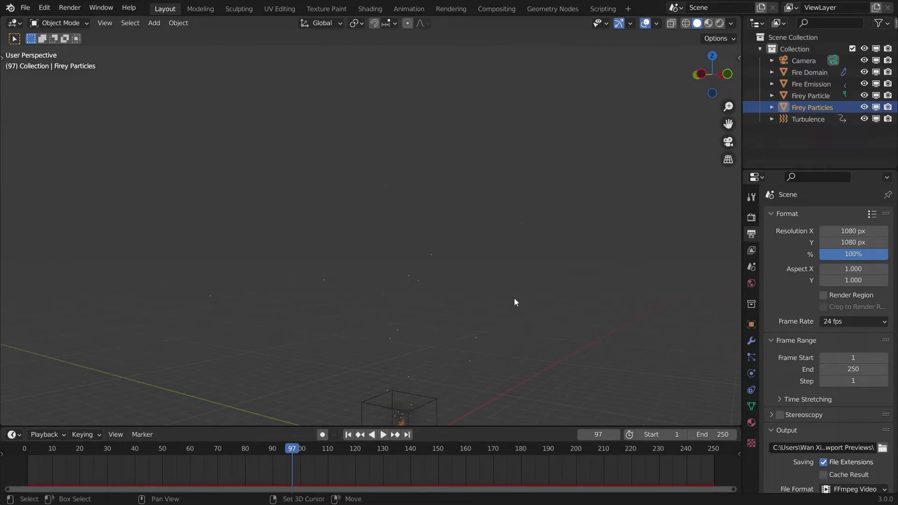
pyautogui.hotkey('shift', 'Left')
pyautogui.press('z')
pyautogui.click(520, 201)
pyautogui.scroll(-4, 483, 217)
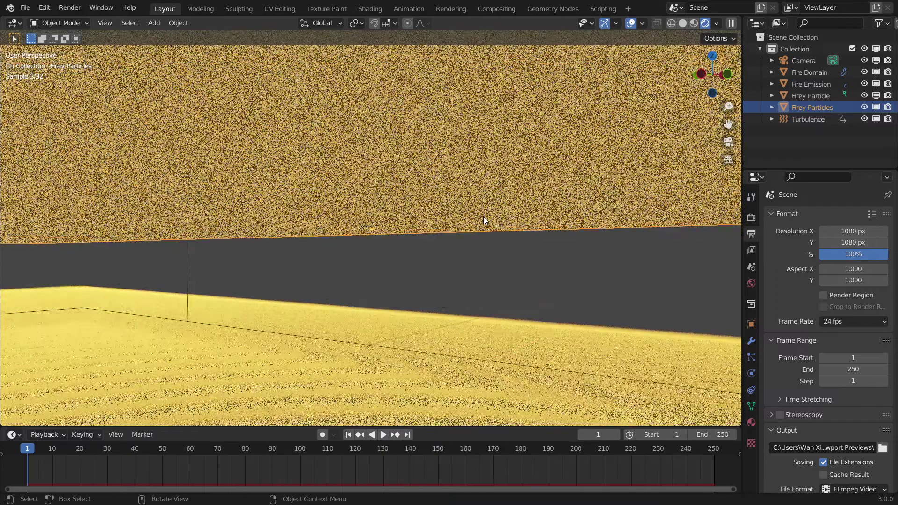
pyautogui.moveTo(483, 216); pyautogui.dragTo(476, 295, button='middle')
pyautogui.scroll(-4, 476, 294)
pyautogui.moveTo(481, 246); pyautogui.dragTo(525, 187, button='middle')
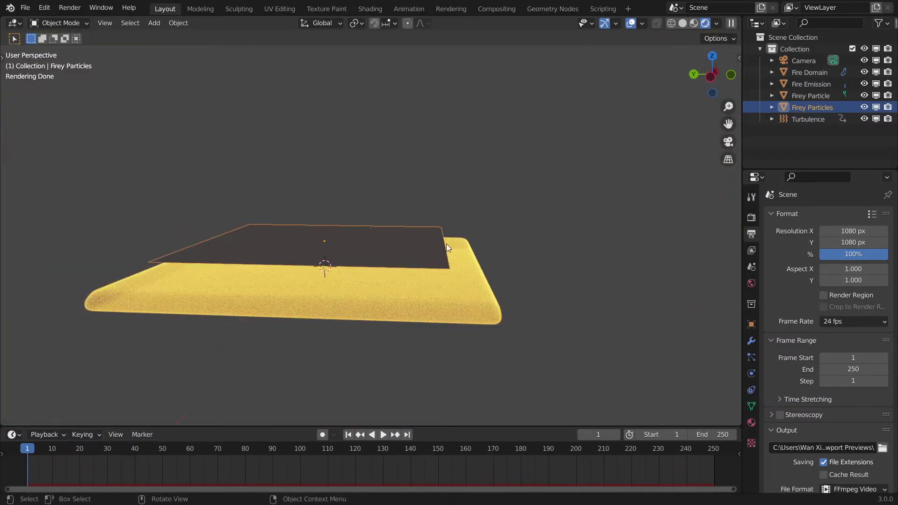
# Step: Turn off Show Emitter for Firey Particles in both the particle Render and Viewport Display settings
pyautogui.click(751, 357)
pyautogui.scroll(-15, 817, 351)
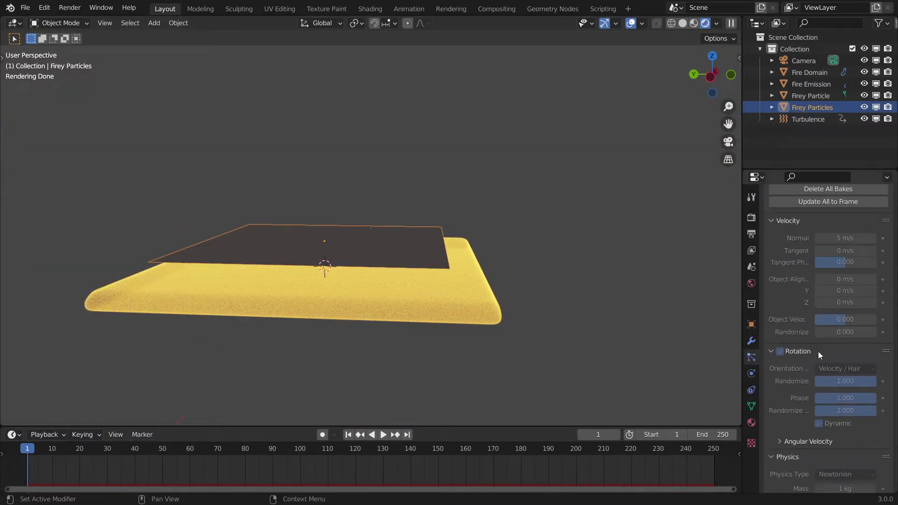
pyautogui.scroll(-4, 804, 360)
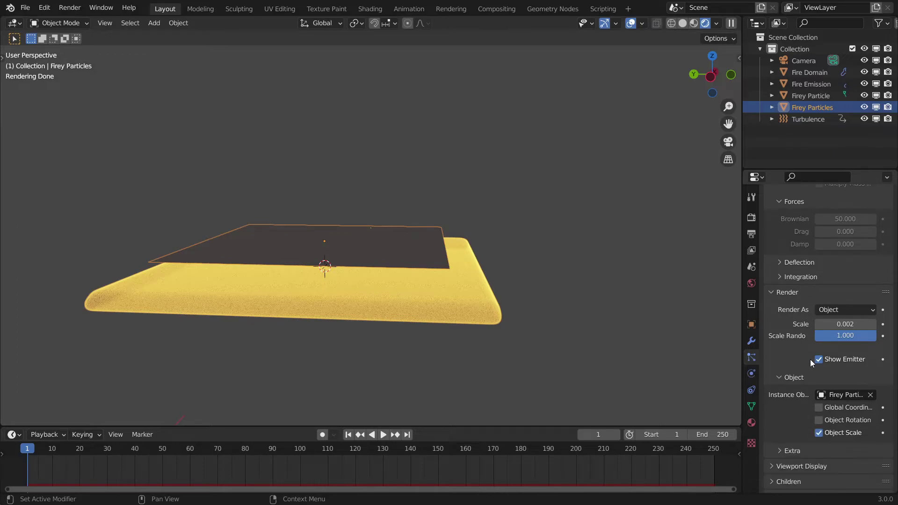
pyautogui.moveTo(495, 230); pyautogui.dragTo(459, 258, button='middle')
pyautogui.scroll(-5, 858, 378)
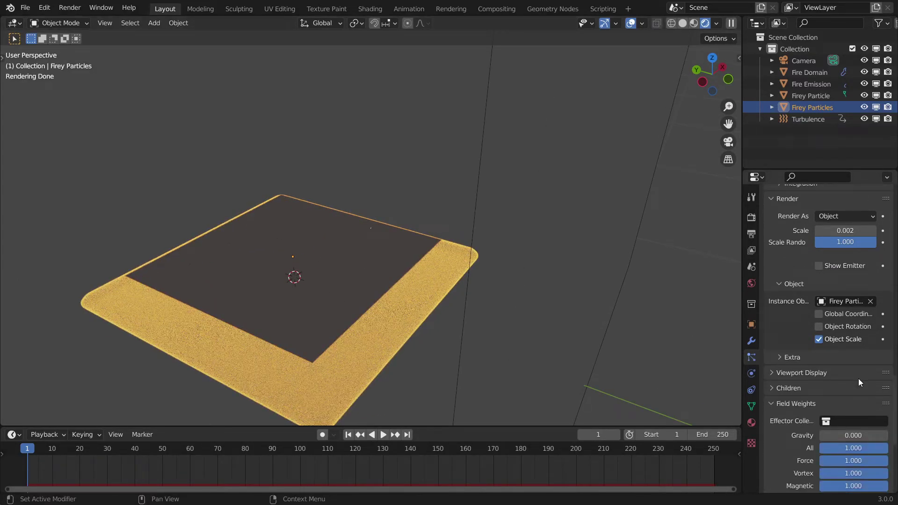
pyautogui.click(799, 377)
pyautogui.scroll(-5, 798, 377)
pyautogui.click(819, 358)
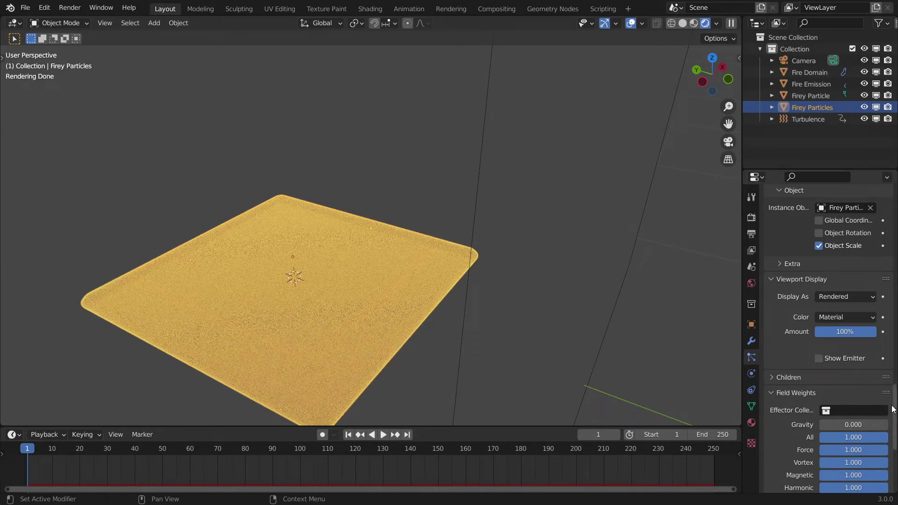
# Step: Deselect the emitter and preview the rendered fire through the camera at frame 109
pyautogui.scroll(15, 804, 346)
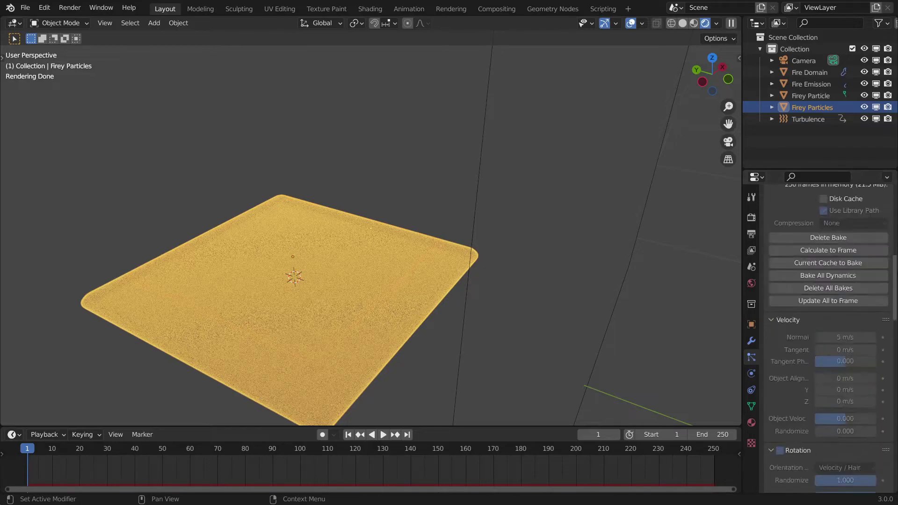
pyautogui.scroll(-4, 516, 285)
pyautogui.click(516, 284)
pyautogui.press('KP_0')
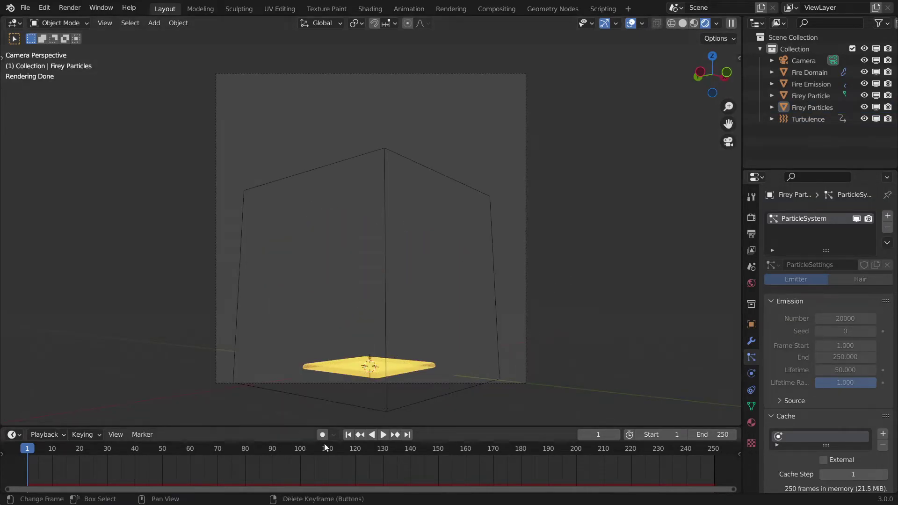
pyautogui.click(325, 448)
pyautogui.scroll(2, 342, 318)
# Step: Hide the overlays, set the World background strength to 0 for a black backdrop, and save the file
pyautogui.click(751, 283)
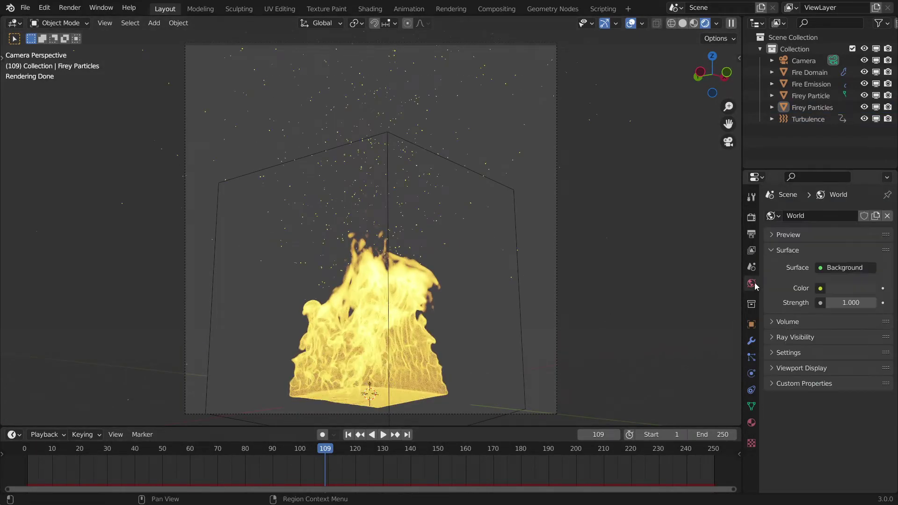
pyautogui.hotkey('shift', 'alt', 'z')
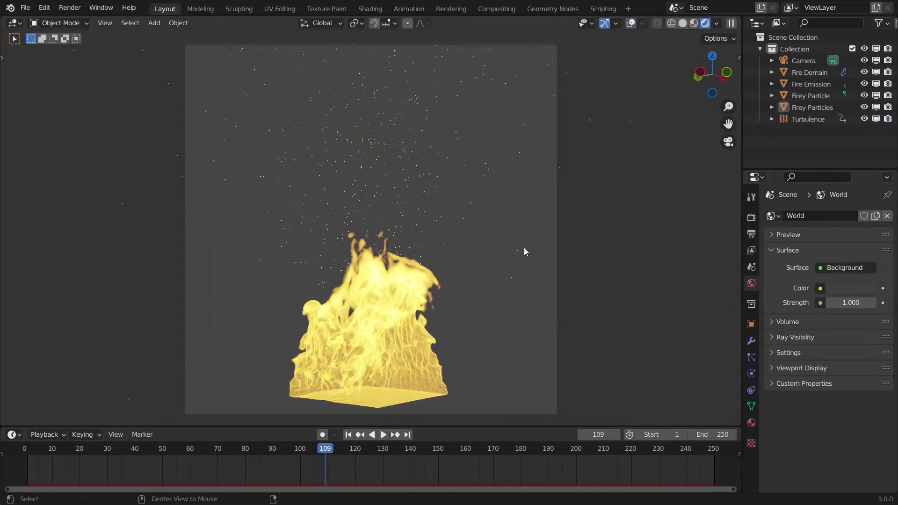
pyautogui.moveTo(854, 303); pyautogui.dragTo(790, 304)
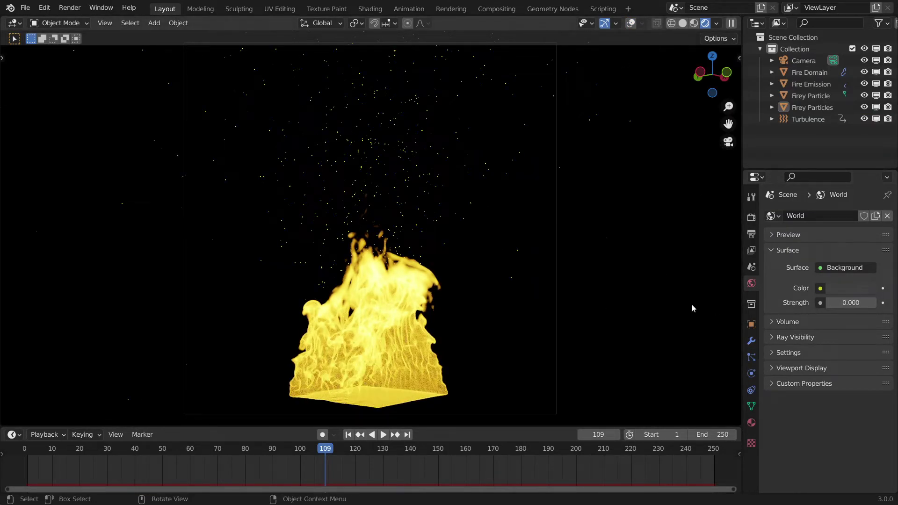
pyautogui.hotkey('ctrl', 's')
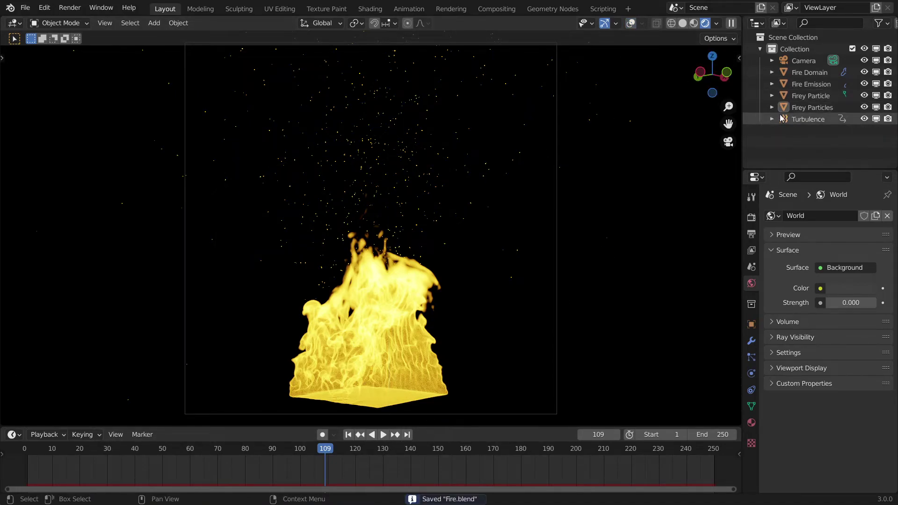
# Step: Enable Depth of Field on the camera and set its F-Stop to 1.0
pyautogui.click(805, 66)
pyautogui.click(751, 374)
pyautogui.scroll(-3, 859, 297)
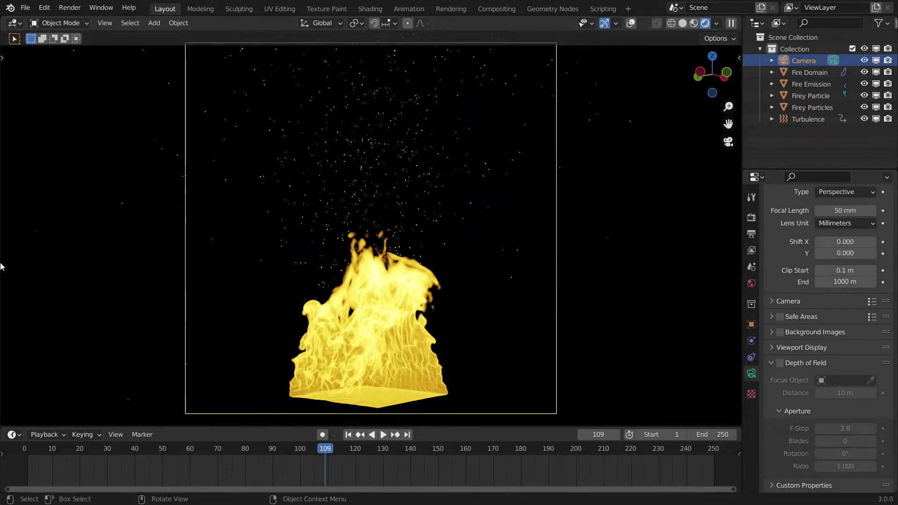
pyautogui.click(780, 362)
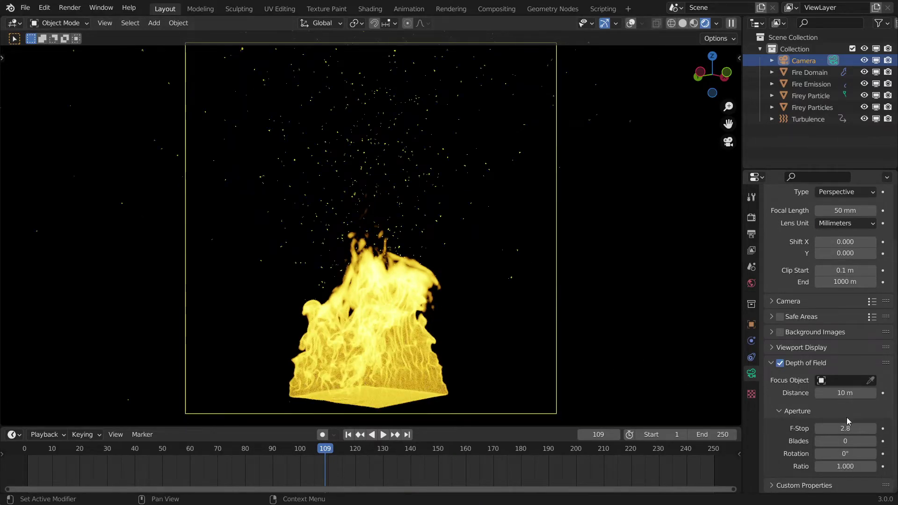
pyautogui.moveTo(862, 431); pyautogui.dragTo(572, 331)
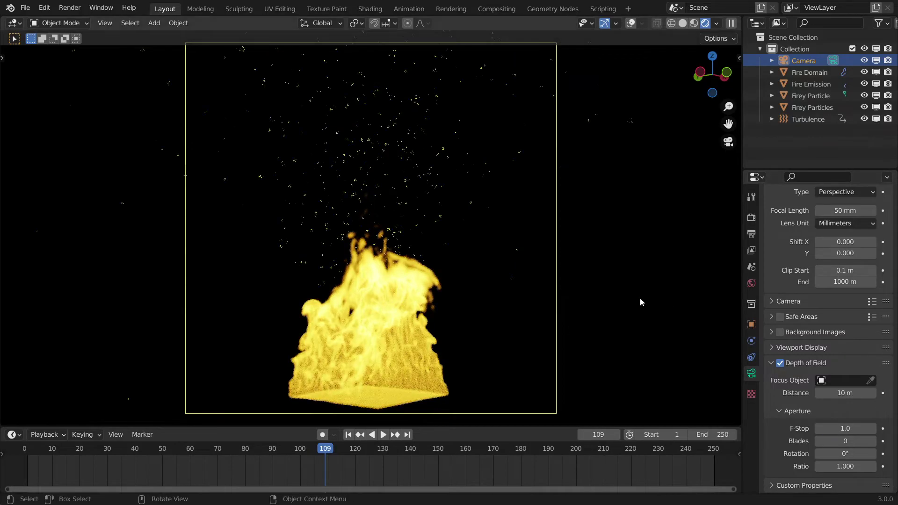
# Step: Turn on the camera's Limits display and view its focus marker from outside in solid shading with overlays shown
pyautogui.click(802, 348)
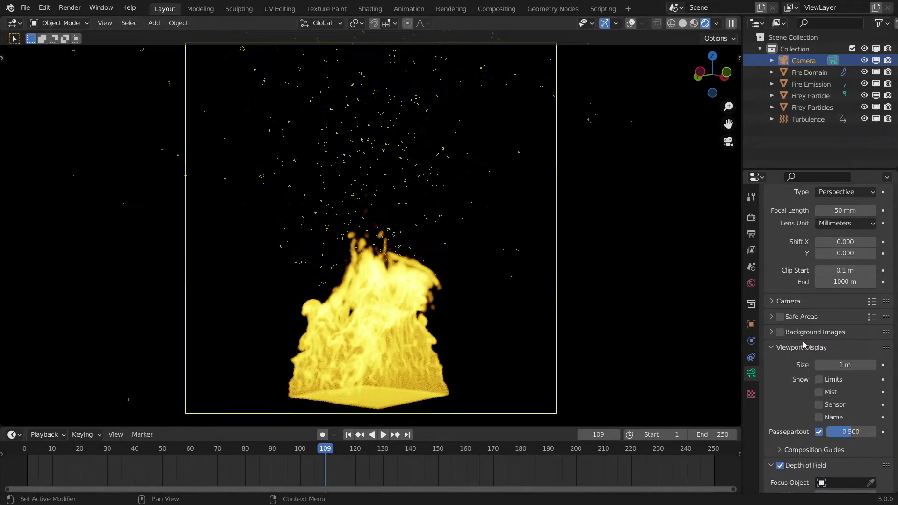
pyautogui.scroll(-5, 837, 330)
pyautogui.click(819, 286)
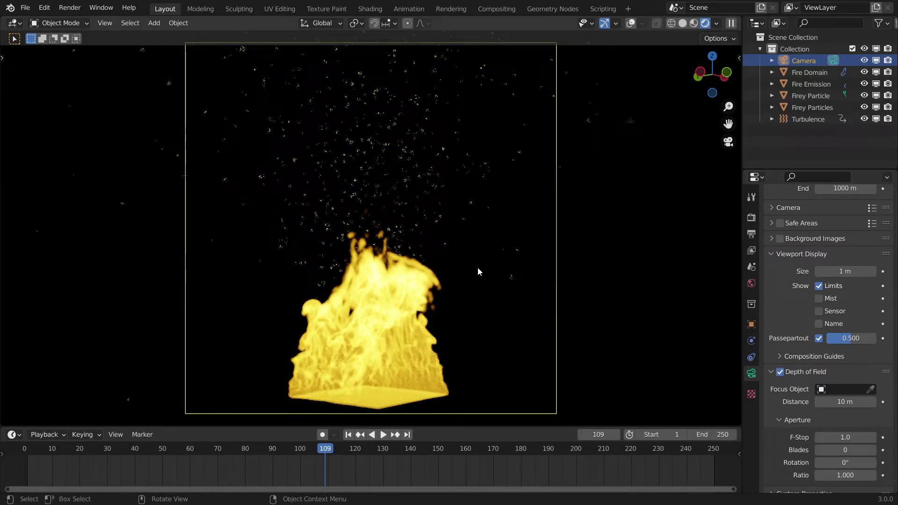
pyautogui.press('z')
pyautogui.hotkey('shift', 'alt', 'z')
pyautogui.moveTo(356, 227)
pyautogui.mouseDown(button='middle')
pyautogui.moveTo(391, 260)
pyautogui.moveTo(614, 256)
pyautogui.mouseUp(button='middle')
pyautogui.scroll(-6, 580, 268)
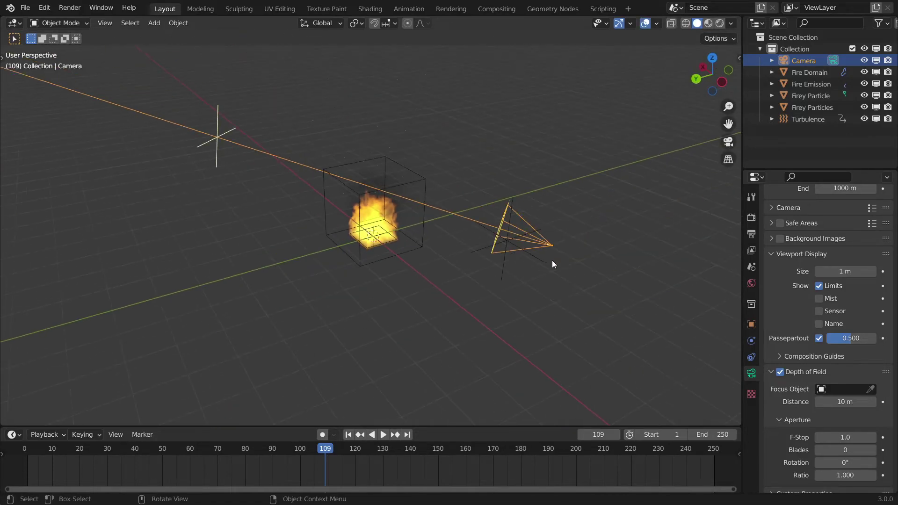
# Step: Set the camera's focus distance to 4.7 m so the focus marker sits at the fire, and save the file
pyautogui.moveTo(837, 401); pyautogui.dragTo(825, 401)
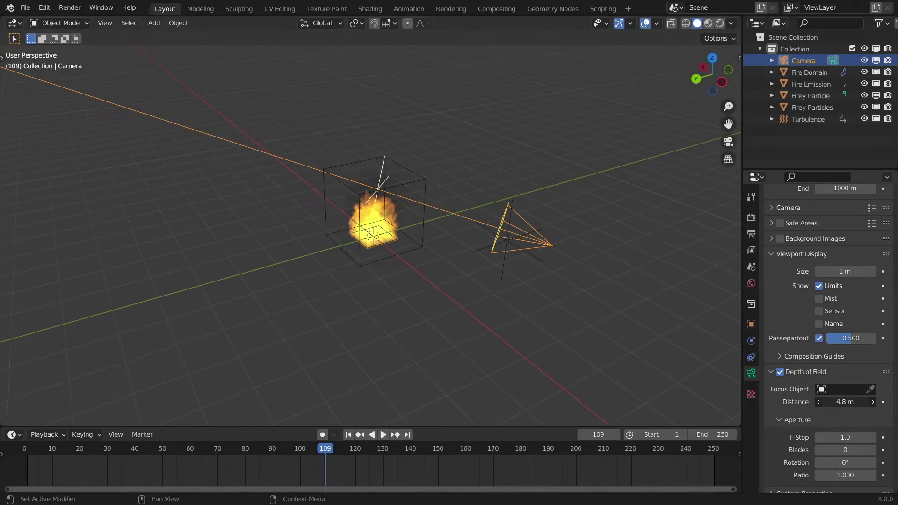
pyautogui.scroll(5, 561, 266)
pyautogui.moveTo(558, 264); pyautogui.dragTo(588, 318, button='middle')
pyautogui.moveTo(582, 261); pyautogui.dragTo(604, 221, button='middle')
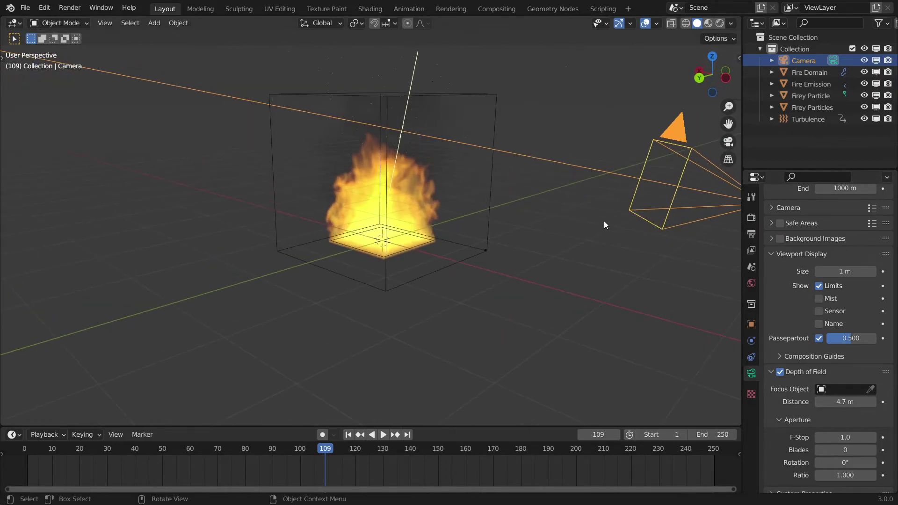
pyautogui.hotkey('ctrl', 's')
# Step: Return to the camera view in rendered shading and raise the viewport samples to 146
pyautogui.press('KP_0')
pyautogui.click(718, 23)
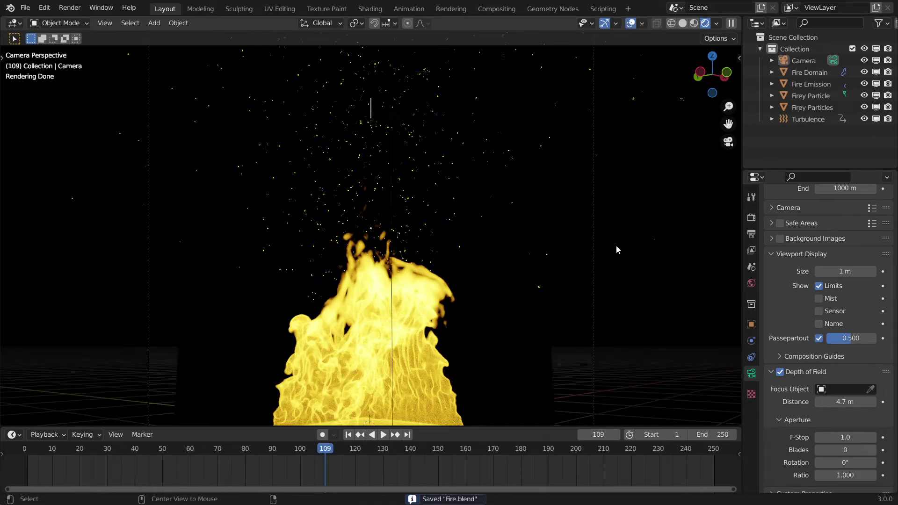
pyautogui.click(751, 217)
pyautogui.scroll(3, 489, 200)
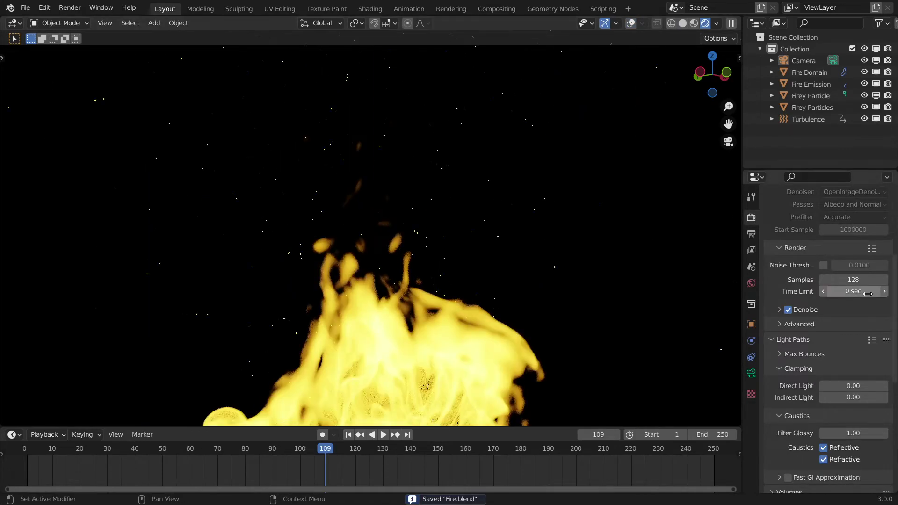
pyautogui.scroll(6, 895, 196)
pyautogui.moveTo(848, 310); pyautogui.dragTo(865, 310)
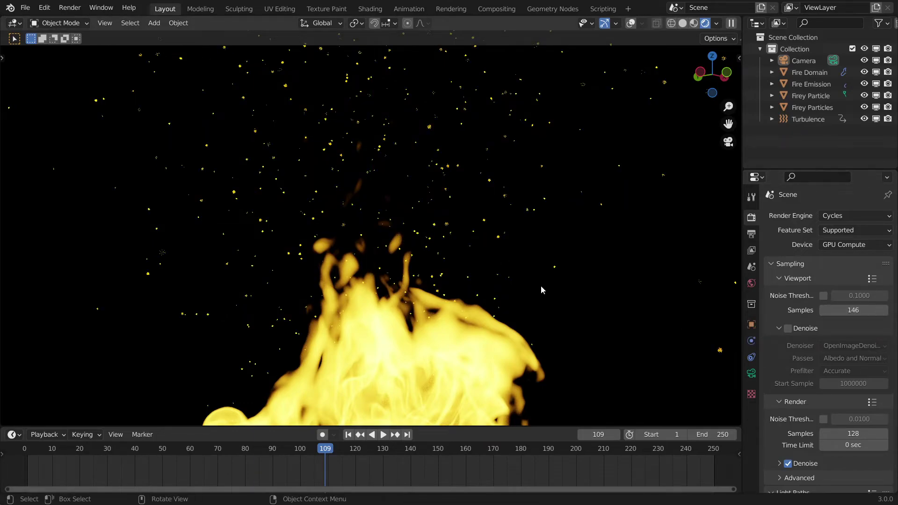
# Step: Switch to solid shading, view the scene from outside the camera, and enable Motion Blur in the render settings
pyautogui.scroll(-4, 455, 261)
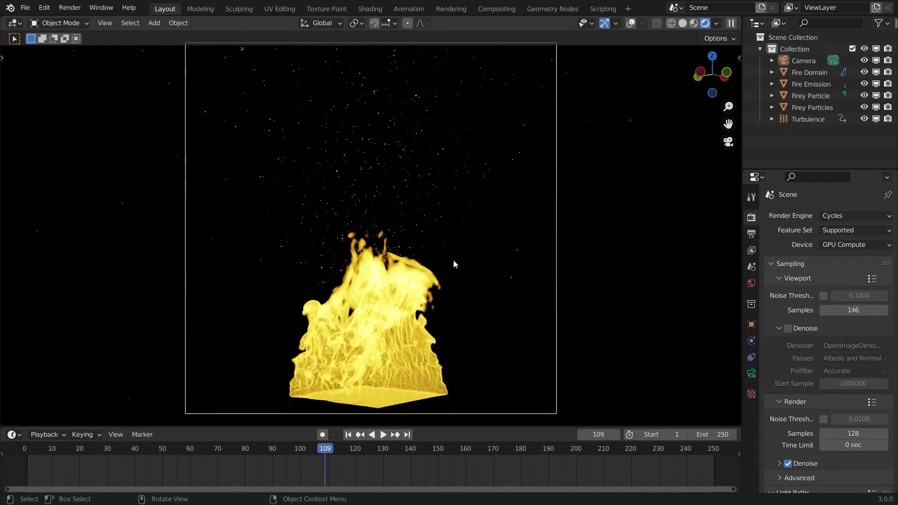
pyautogui.click(683, 26)
pyautogui.moveTo(444, 203)
pyautogui.mouseDown(button='middle')
pyautogui.moveTo(447, 239)
pyautogui.moveTo(689, 248)
pyautogui.mouseUp(button='middle')
pyautogui.scroll(-12, 833, 355)
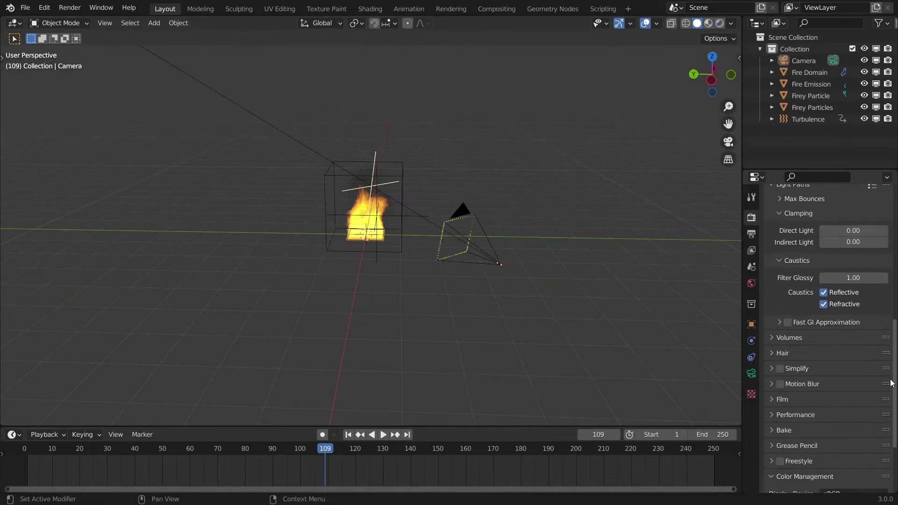
pyautogui.scroll(3, 397, 229)
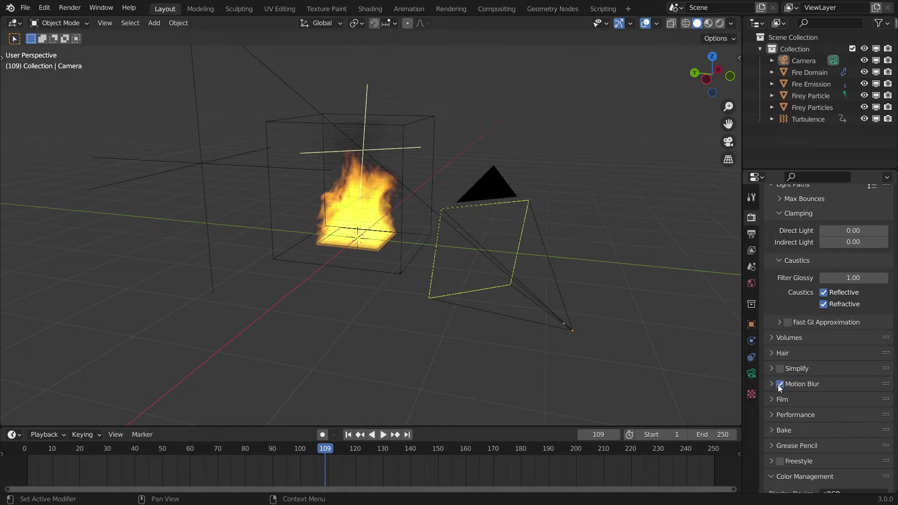
# Step: Return to the camera view and hide the viewport overlays so the full camera frame shows
pyautogui.press('KP_0')
pyautogui.scroll(3, 367, 223)
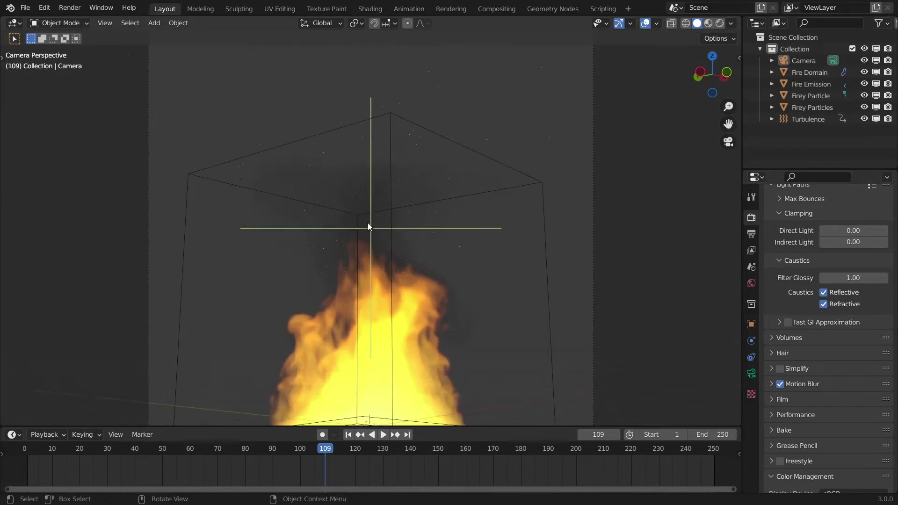
pyautogui.scroll(2, 232, 182)
pyautogui.scroll(-5, 220, 159)
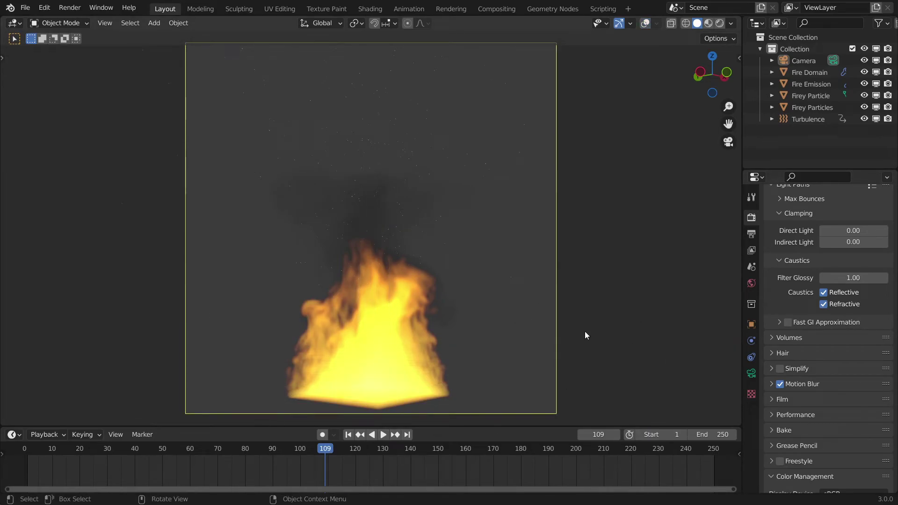
pyautogui.hotkey('shift', 'alt', 'z')
pyautogui.scroll(5, 543, 321)
pyautogui.scroll(-5, 543, 322)
pyautogui.hotkey('shift', 'alt', 'z')
# Step: Render the current frame as a still image and maximize the render window
pyautogui.click(72, 12)
pyautogui.scroll(10, 828, 327)
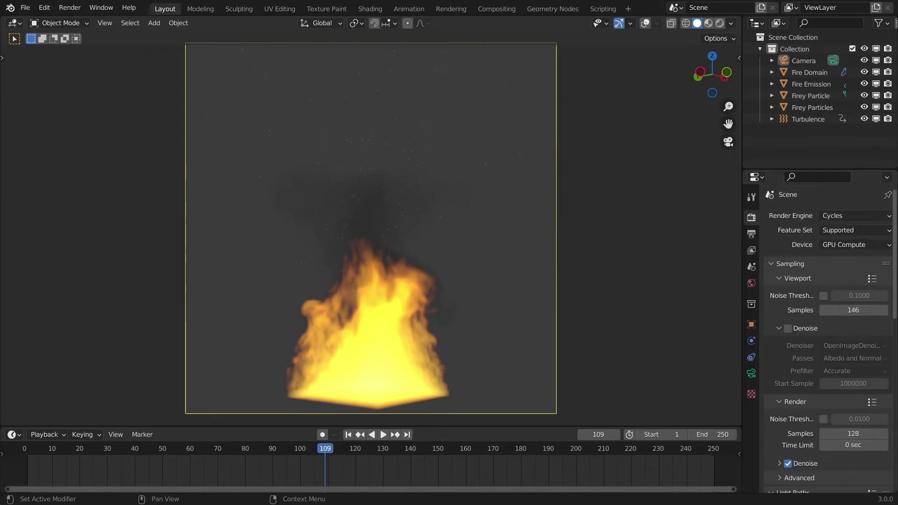
pyautogui.click(70, 8)
pyautogui.click(84, 22)
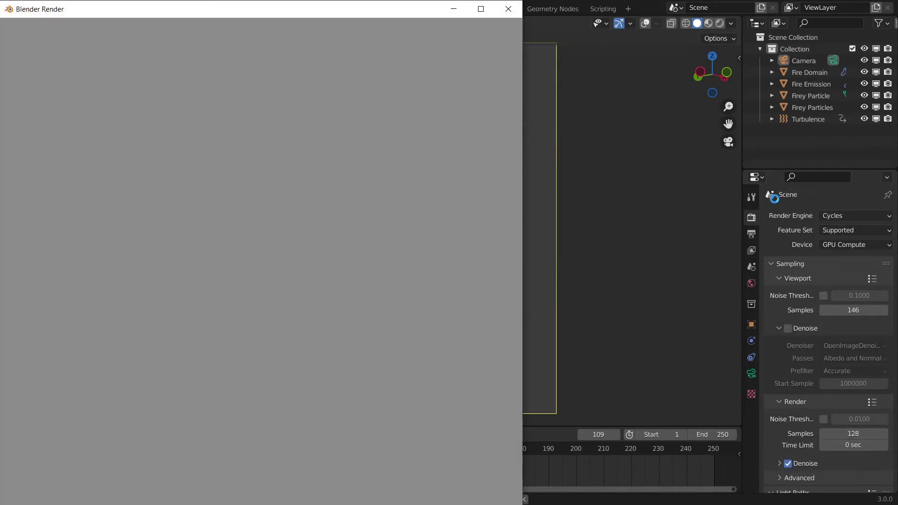
pyautogui.click(486, 10)
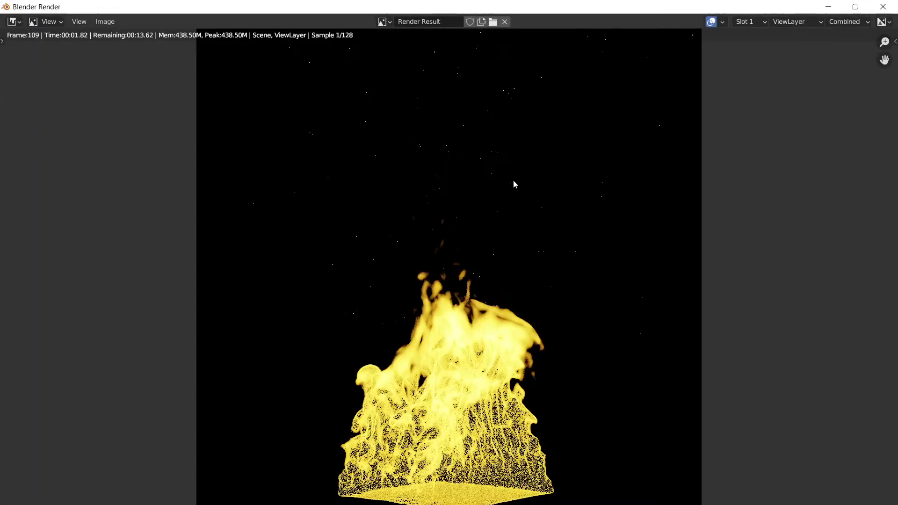
# Step: Examine the spark trails and flames in the render, both as a whole and close up
pyautogui.scroll(-1, 549, 237)
pyautogui.scroll(2, 549, 237)
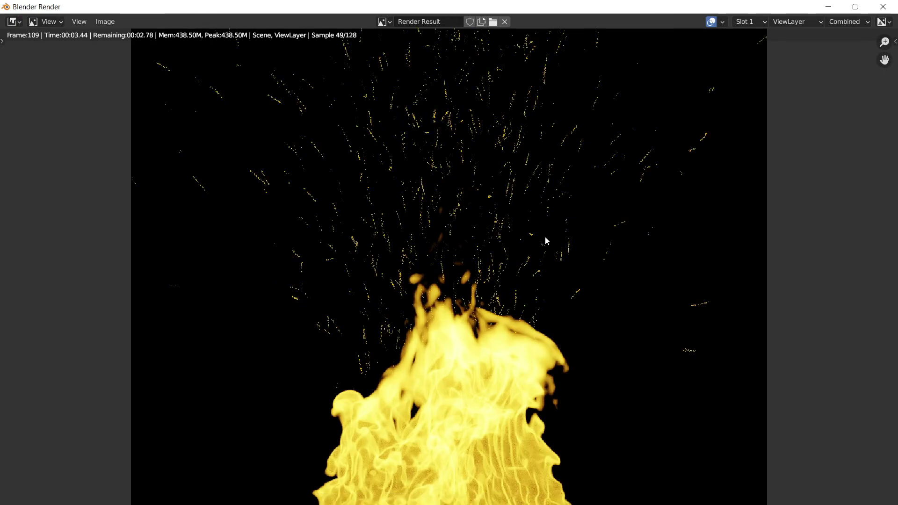
pyautogui.scroll(2, 464, 224)
pyautogui.scroll(-3, 425, 231)
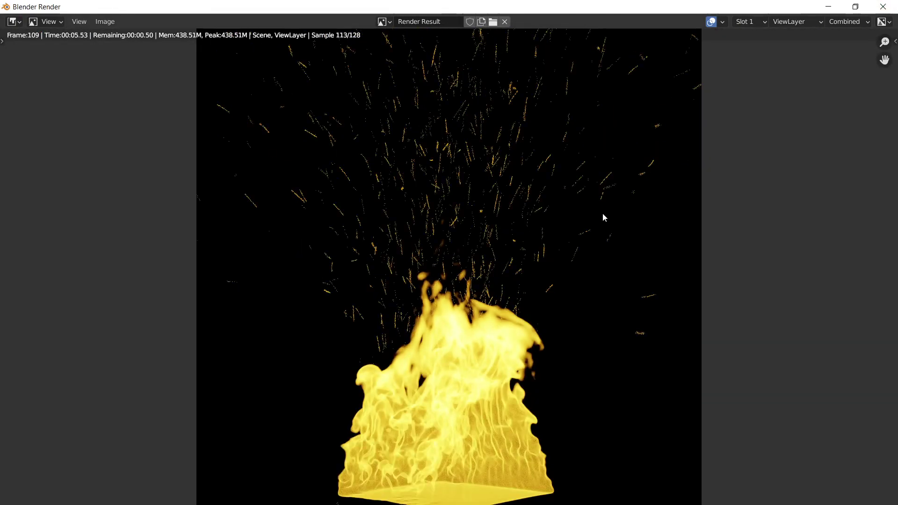
pyautogui.scroll(-1, 542, 342)
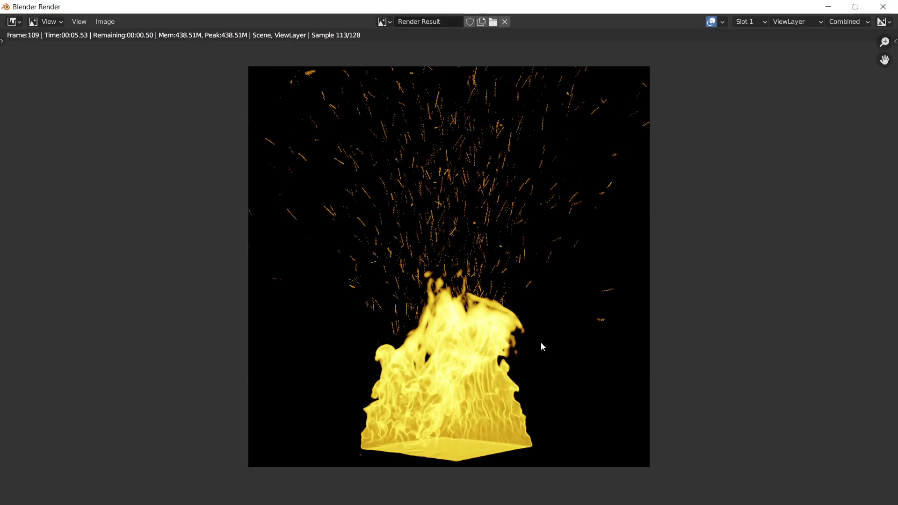
pyautogui.scroll(4, 342, 252)
pyautogui.scroll(-3, 551, 290)
pyautogui.scroll(1, 550, 290)
pyautogui.scroll(-1, 551, 293)
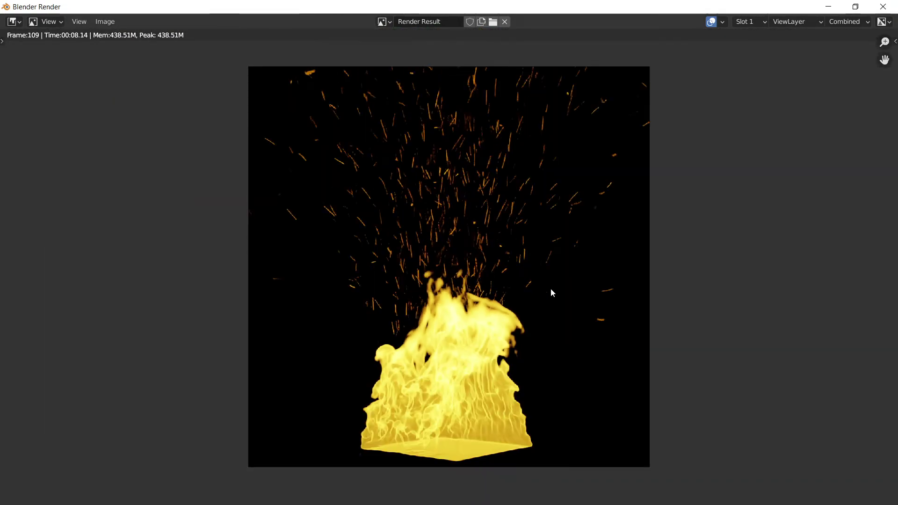
pyautogui.scroll(2, 549, 323)
pyautogui.scroll(-1, 515, 318)
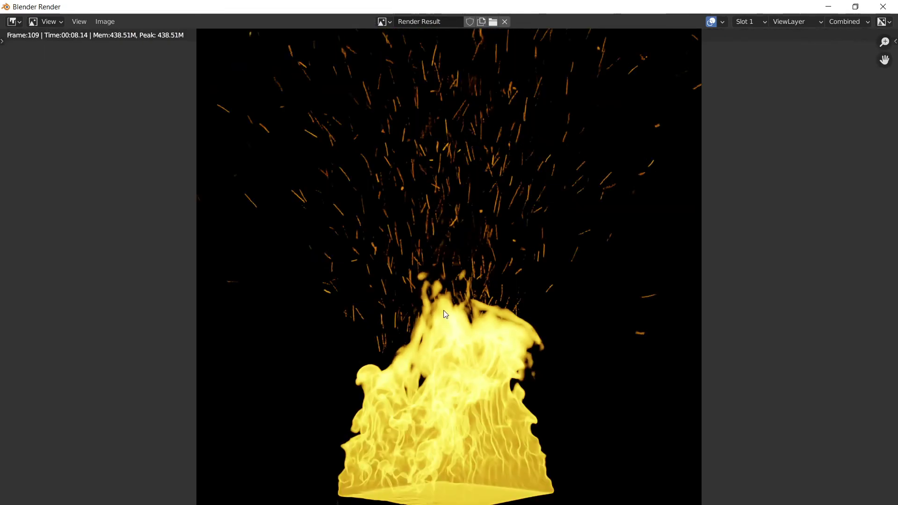
pyautogui.scroll(1, 534, 269)
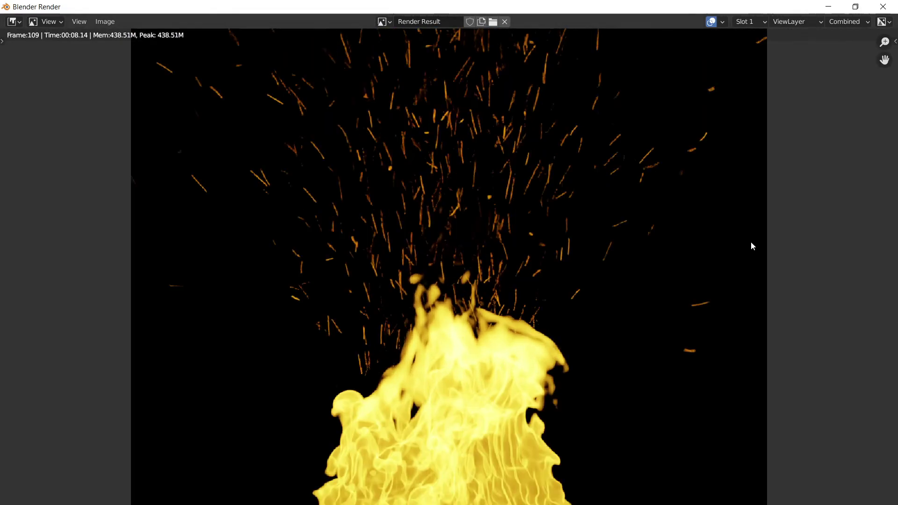
pyautogui.scroll(1, 490, 196)
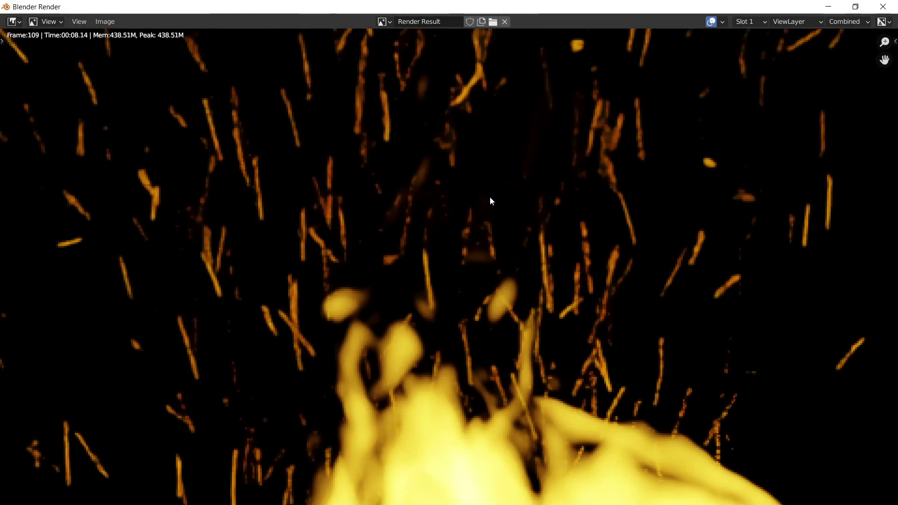
# Step: Minimize the render window, set the render samples to 500, and save the file
pyautogui.click(828, 7)
pyautogui.click(845, 337)
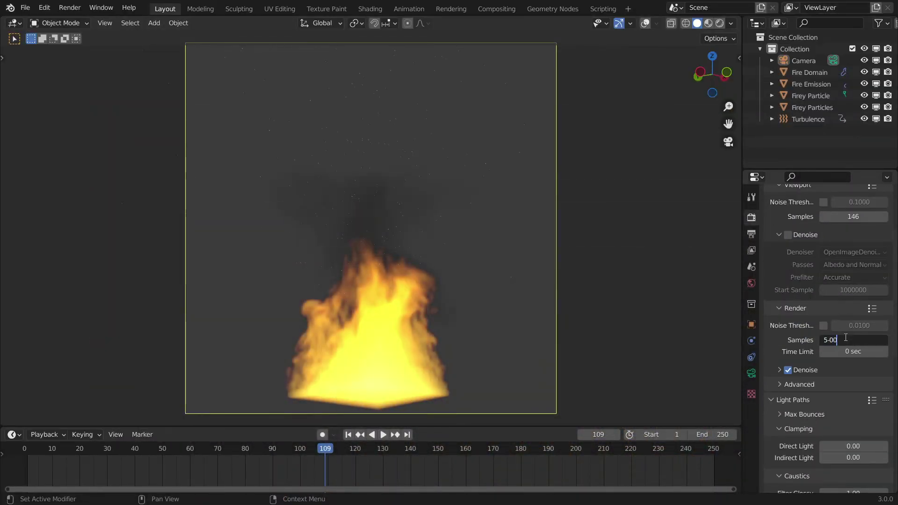
pyautogui.write('500')
pyautogui.press('Return')
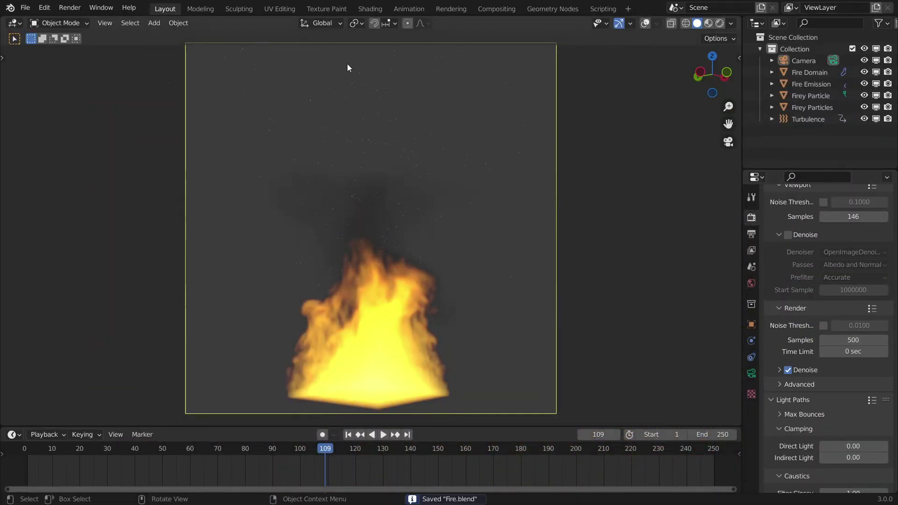
# Step: Render the frame again as a still image with the render window maximized
pyautogui.click(70, 8)
pyautogui.click(89, 21)
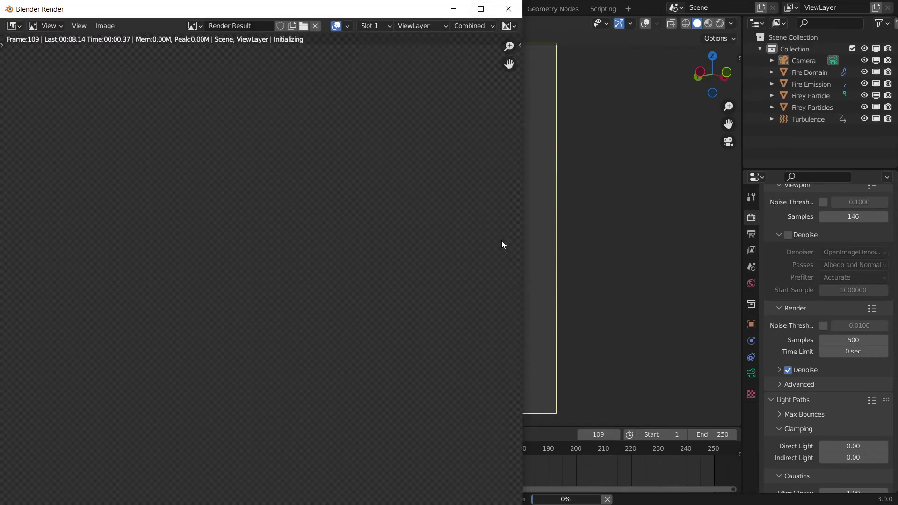
pyautogui.click(480, 9)
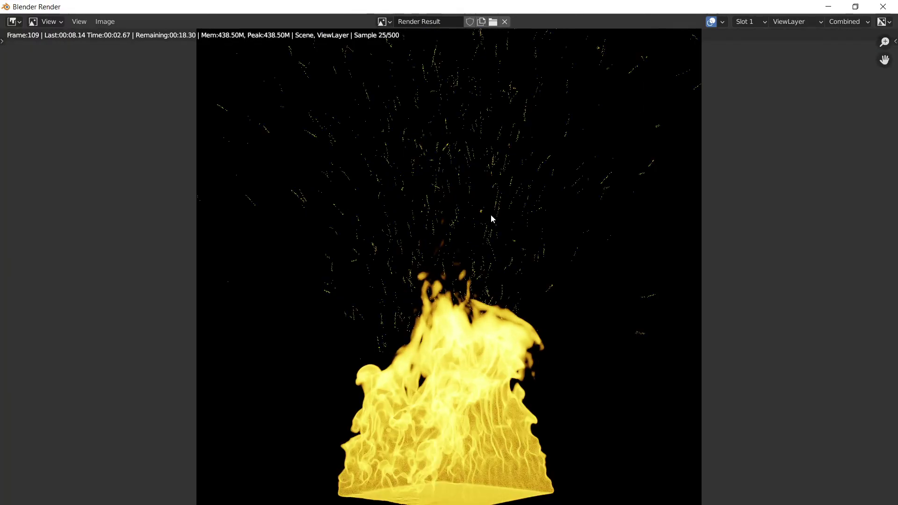
# Step: Examine the new render's sparks and flames close up and in full screen, and switch back to the main Blender window
pyautogui.scroll(-2, 714, 218)
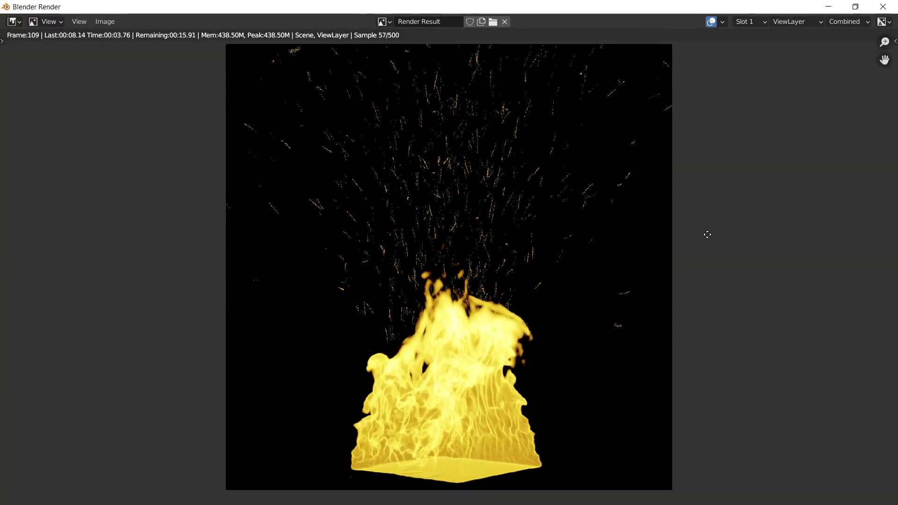
pyautogui.moveTo(718, 224); pyautogui.dragTo(716, 227, button='middle')
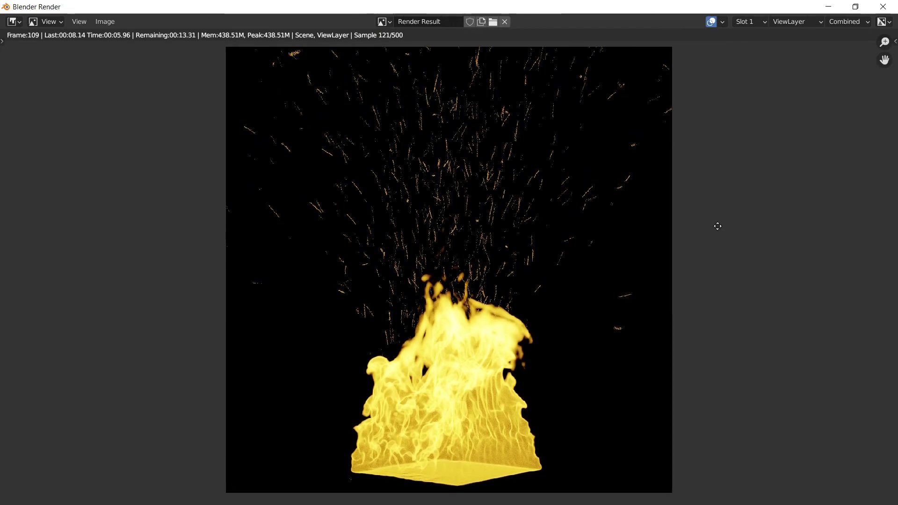
pyautogui.keyDown('ctrl'); pyautogui.moveTo(717, 226); pyautogui.dragTo(718, 225, button='middle'); pyautogui.keyUp('ctrl')
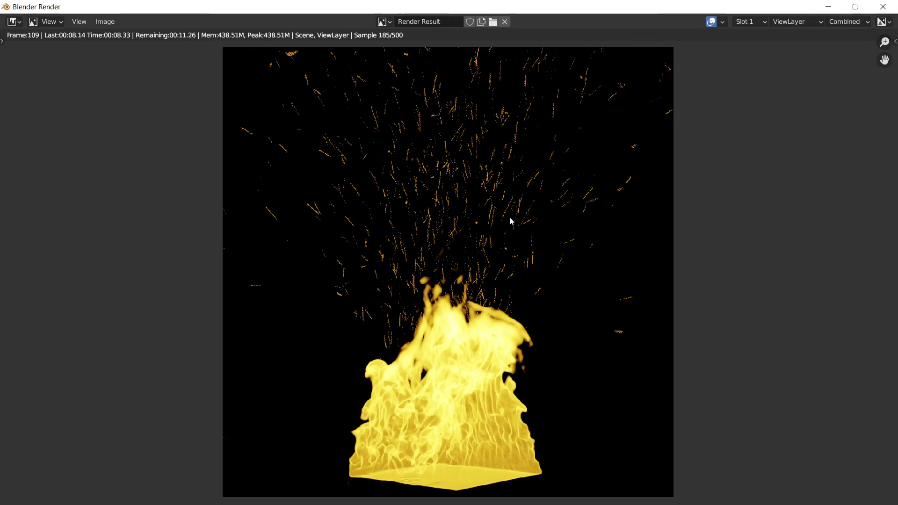
pyautogui.scroll(5, 509, 217)
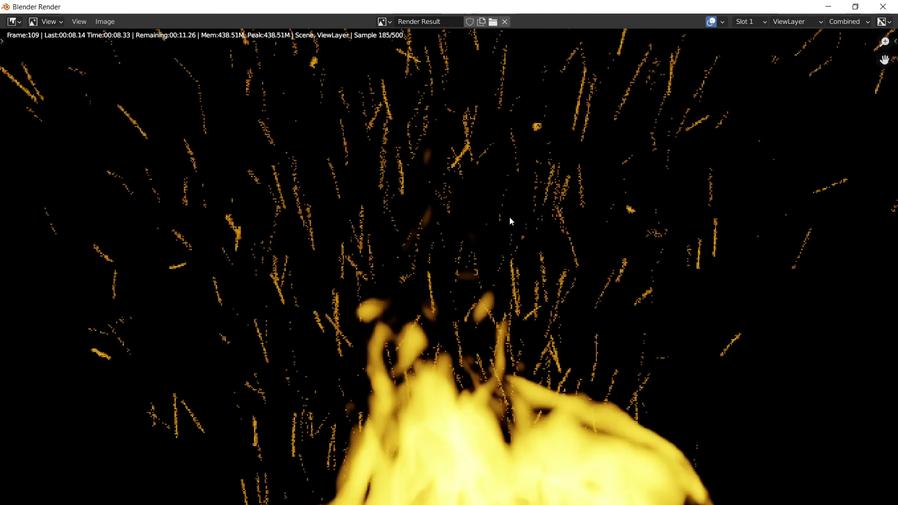
pyautogui.press('Home')
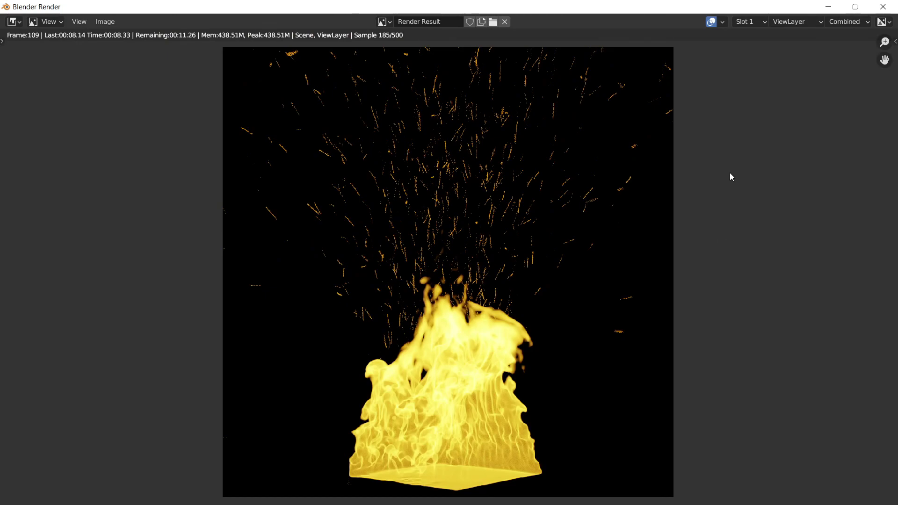
pyautogui.hotkey('alt', 'F11')
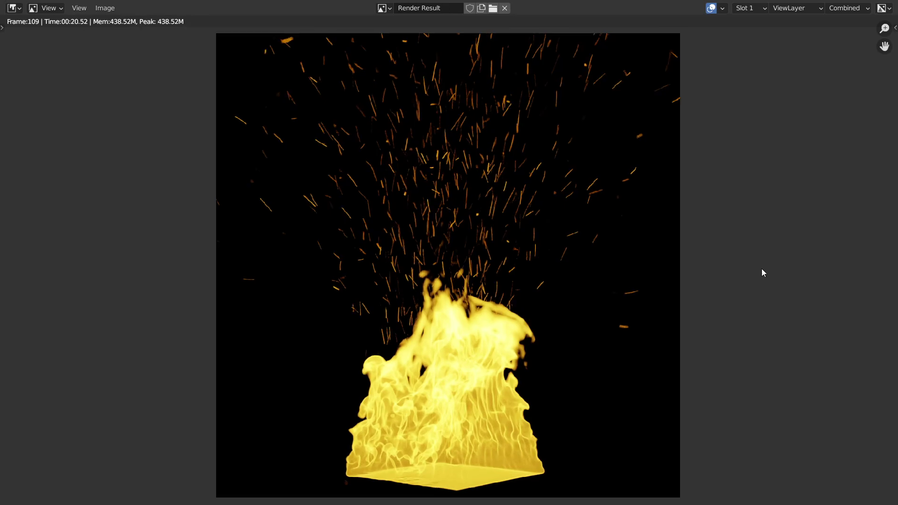
pyautogui.scroll(2, 761, 268)
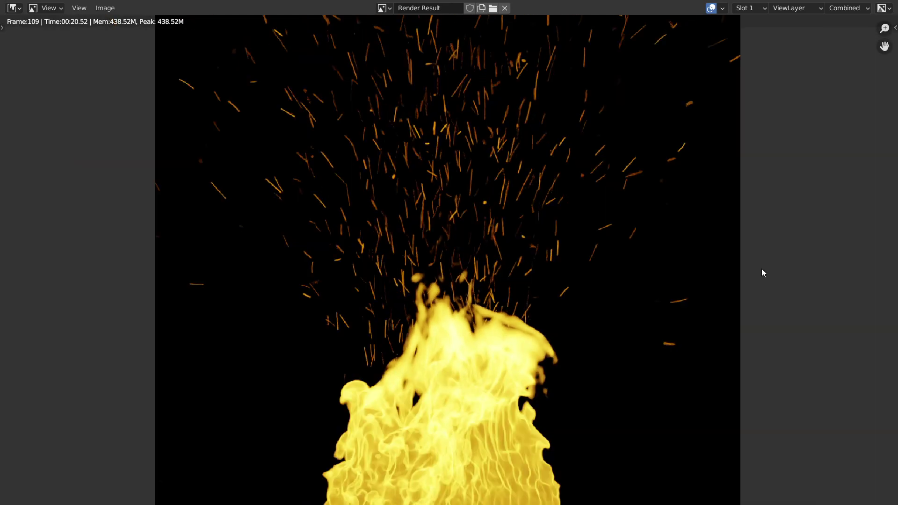
pyautogui.scroll(-1, 761, 269)
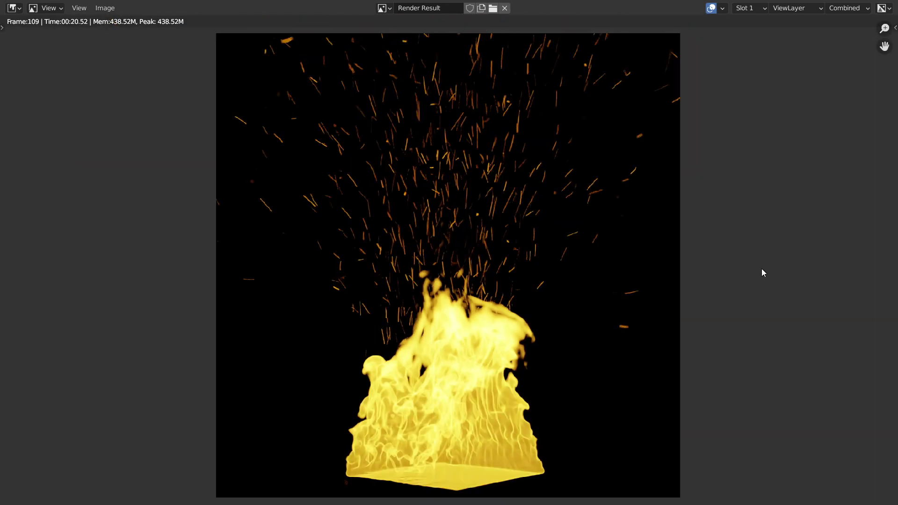
pyautogui.hotkey('alt', 'Tab')
pyautogui.press('Tab')
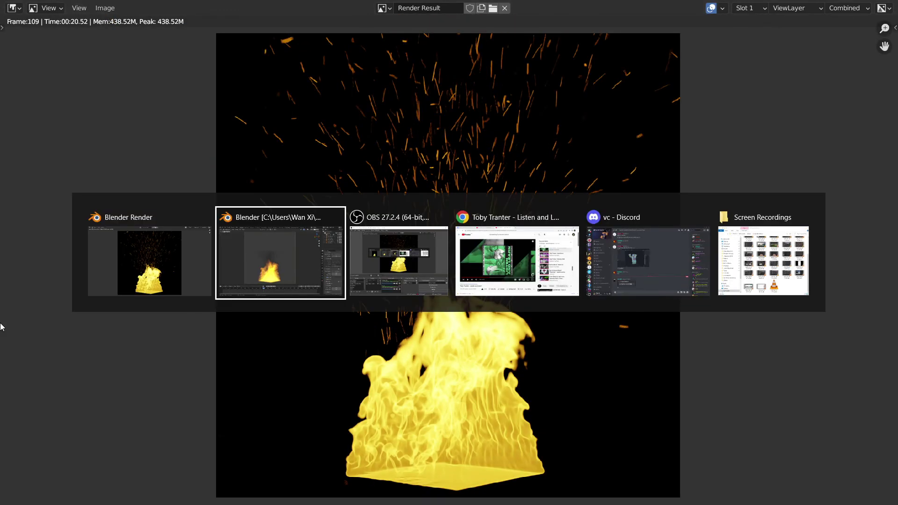